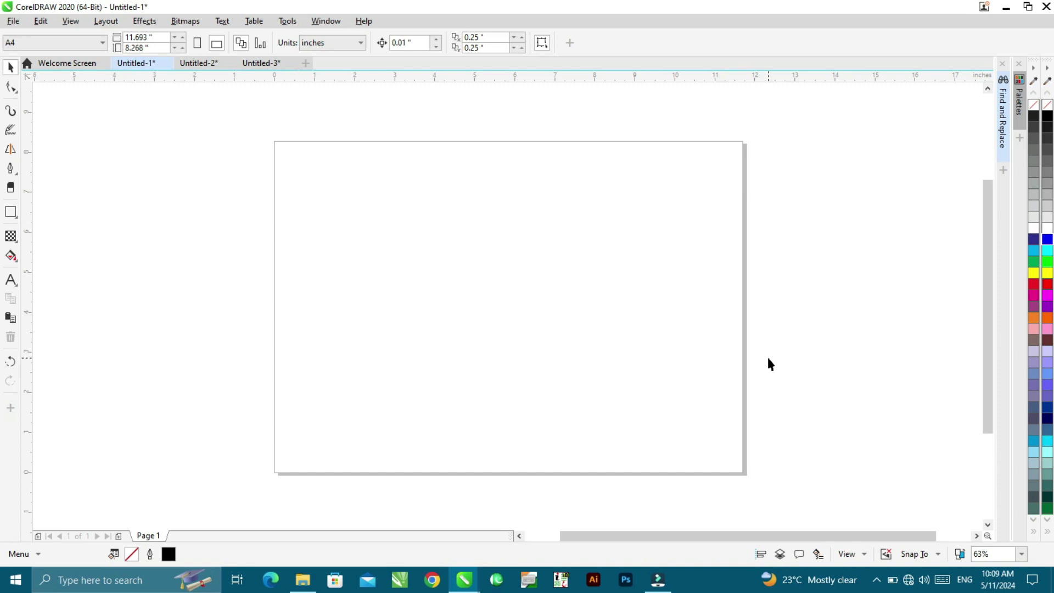
- Draw a circle about 3.03 inches in diameter beside the page's left edge
click(12, 214)
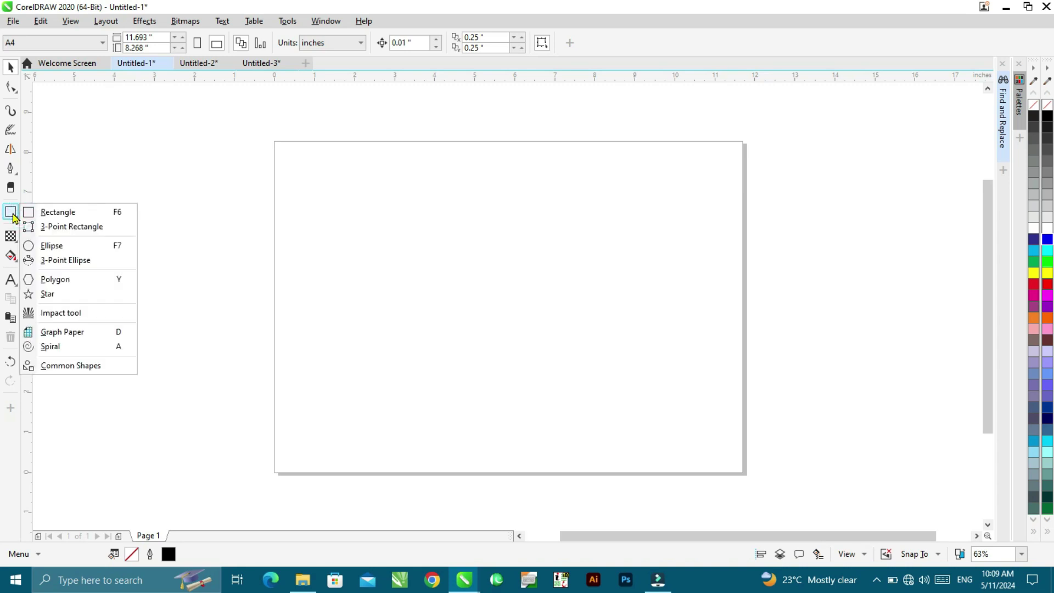
click(48, 245)
drag(181, 250, 241, 287)
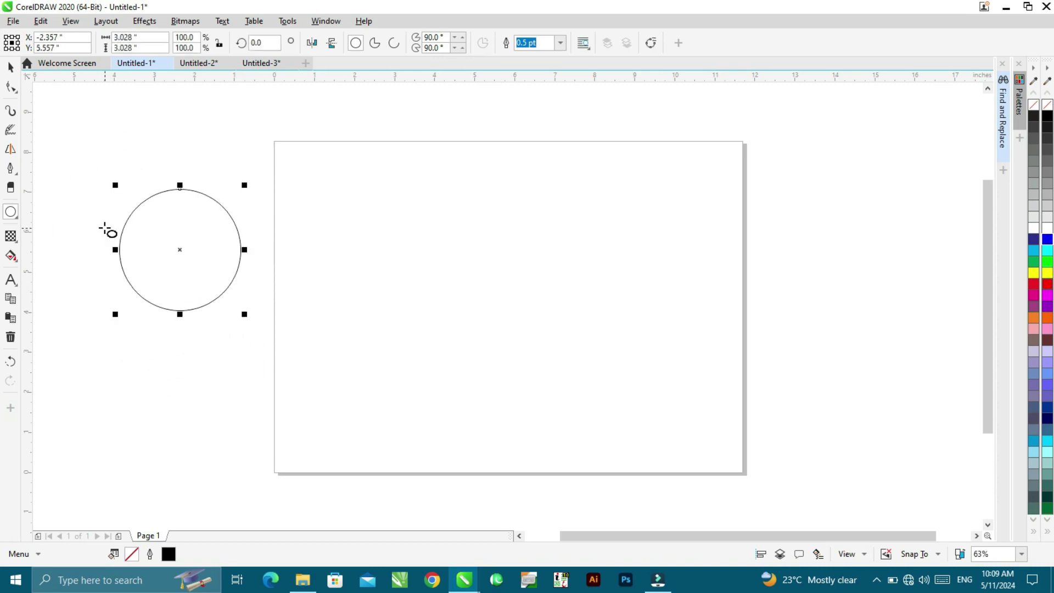
- Draw an upright rectangle about 2.2 by 3.8 inches and place it in the left part of the page
click(10, 212)
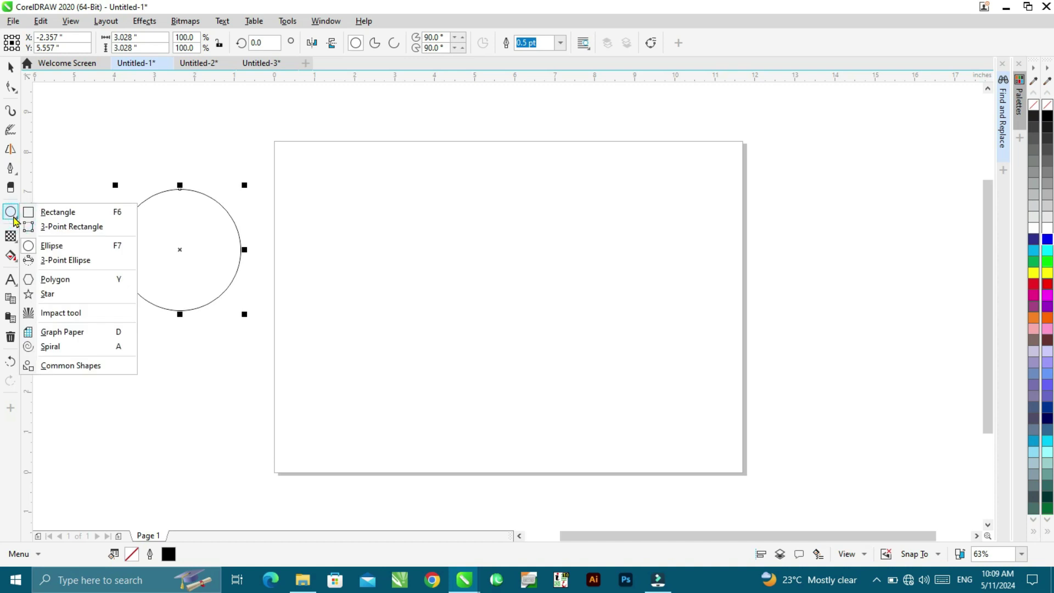
click(32, 212)
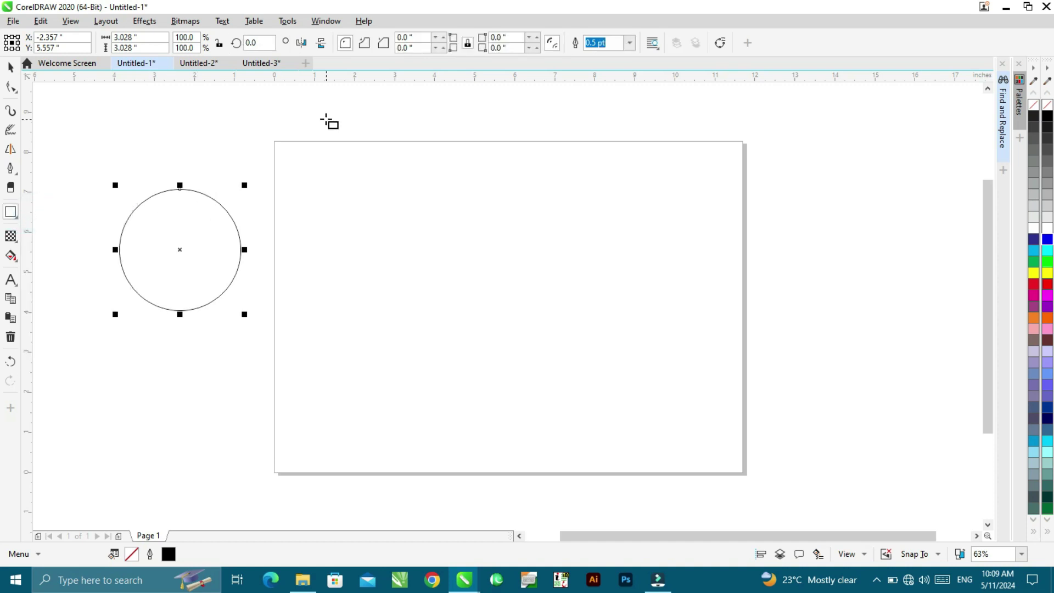
mouse_move(252, 198)
mouse_down()
mouse_move(383, 355)
mouse_move(298, 276)
mouse_up()
key(shift)
click(10, 67)
drag(231, 189, 366, 301)
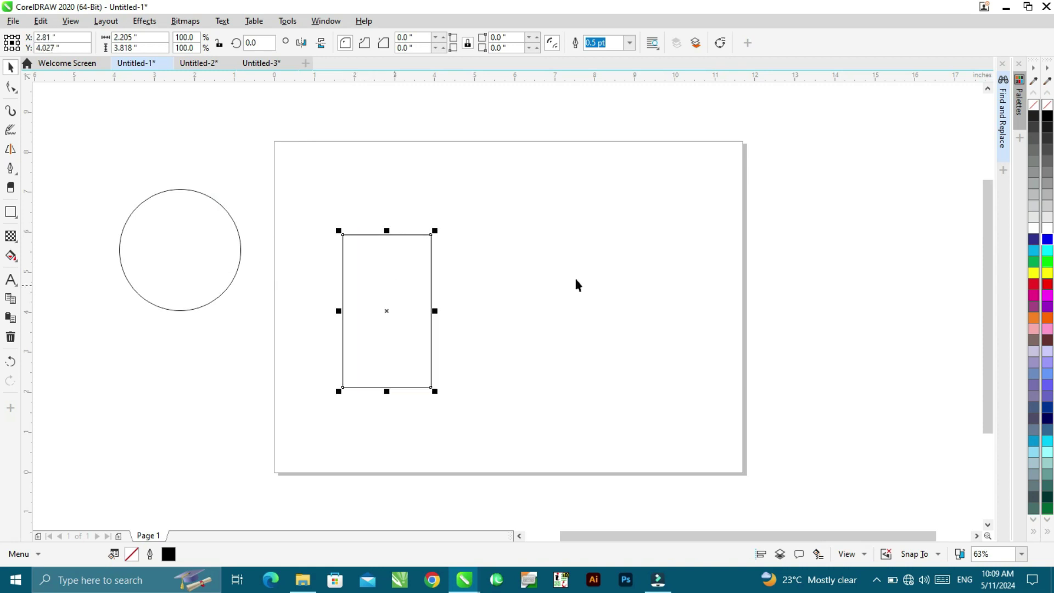
- Fill the rectangle with blue and the circle with red
click(1047, 239)
click(157, 301)
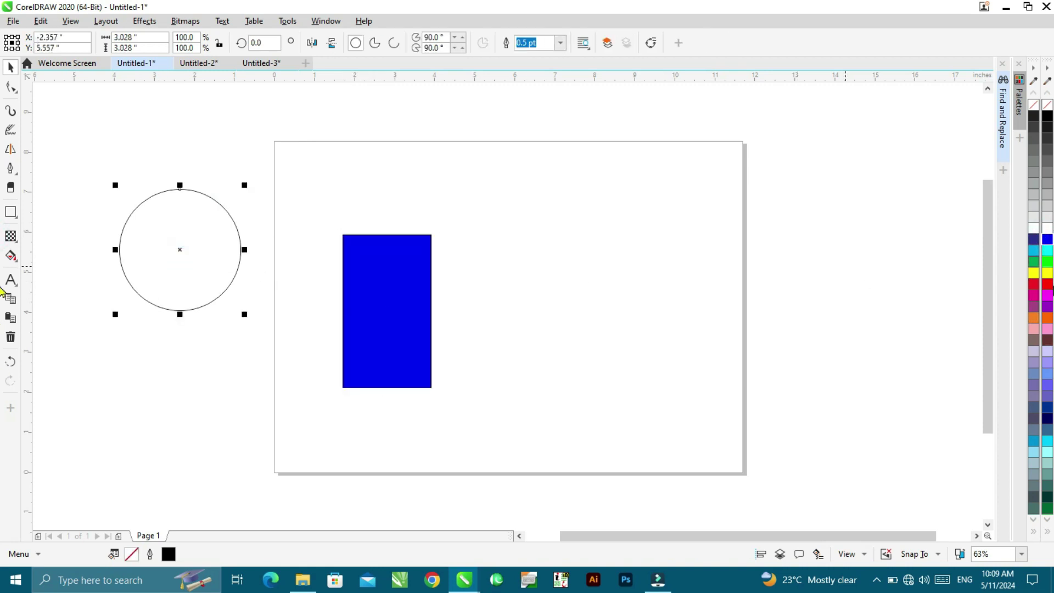
click(1047, 284)
- Place the red circle and the blue rectangle side by side with a small gap between them
drag(181, 248, 280, 306)
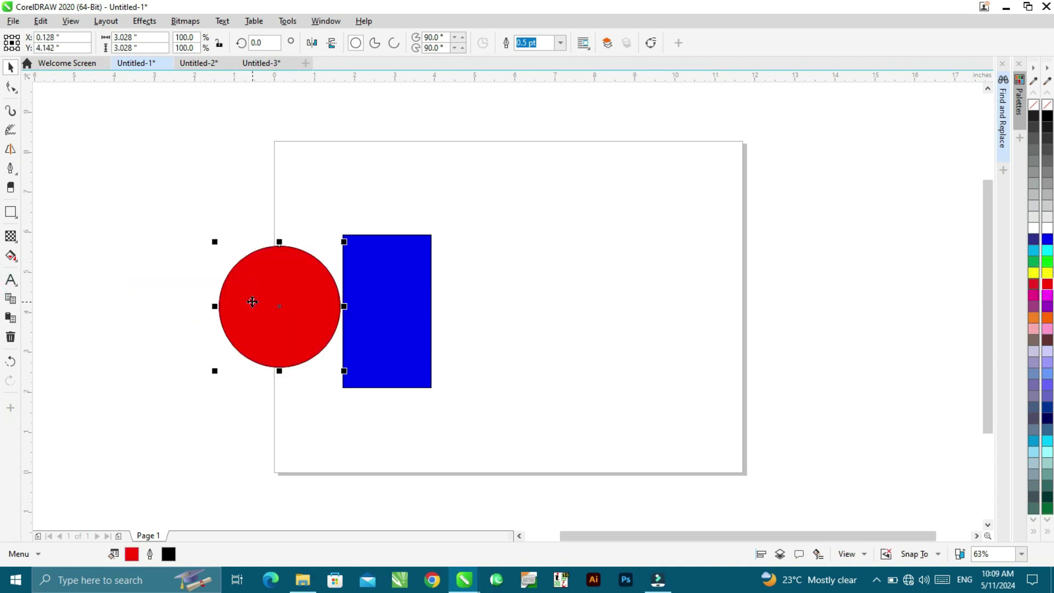
click(409, 306)
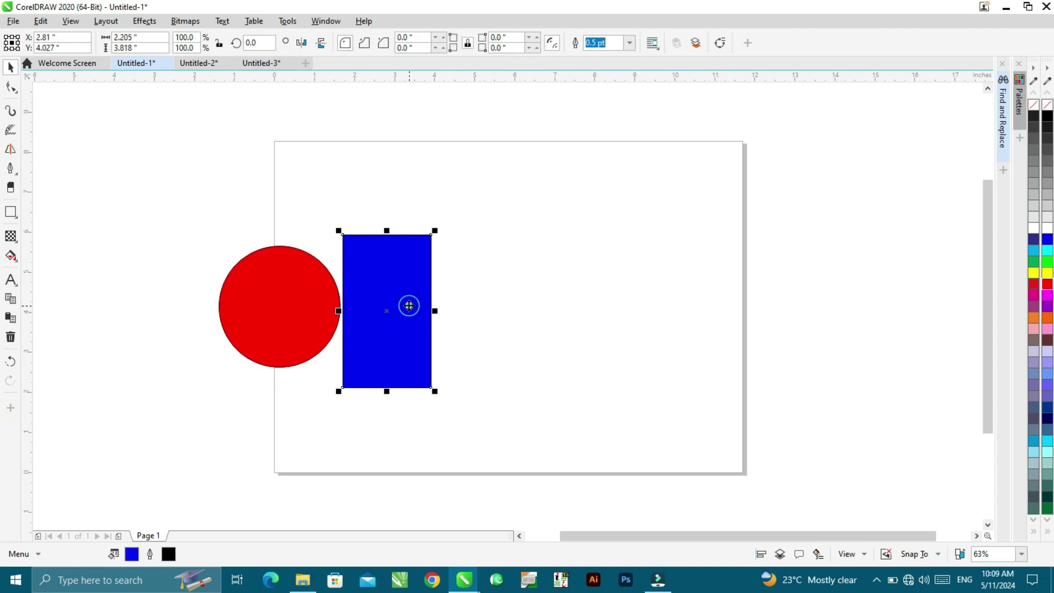
drag(409, 305, 422, 305)
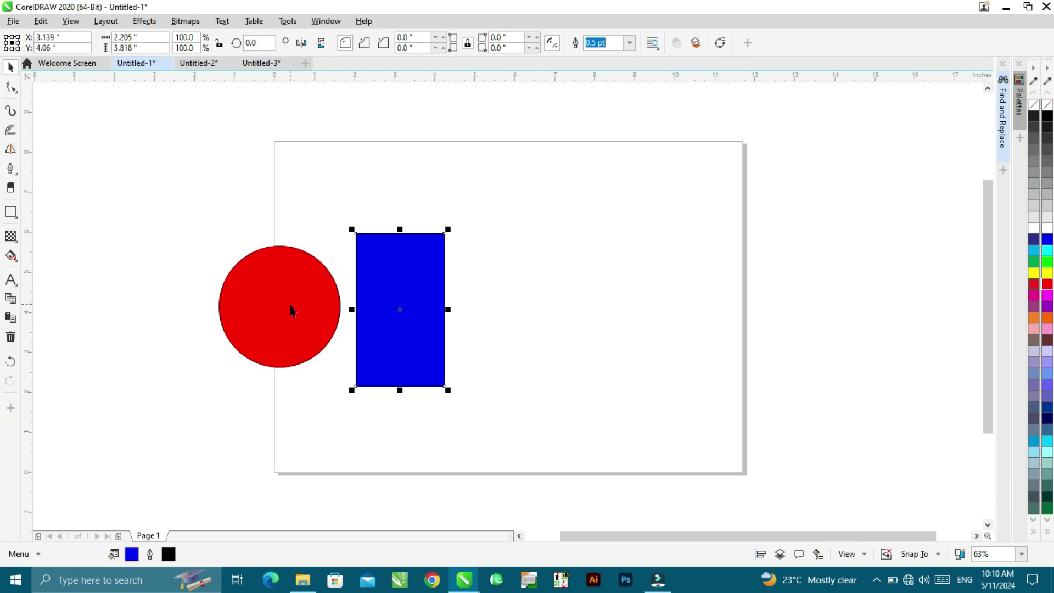
- PowerClip the red circle inside the blue rectangle
click(315, 321)
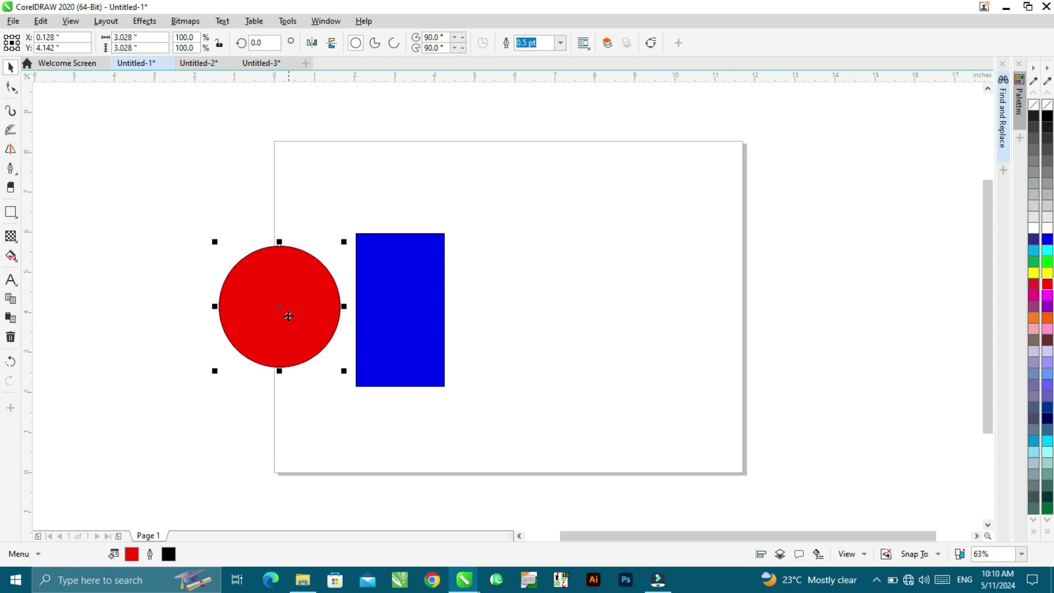
right_click(289, 320)
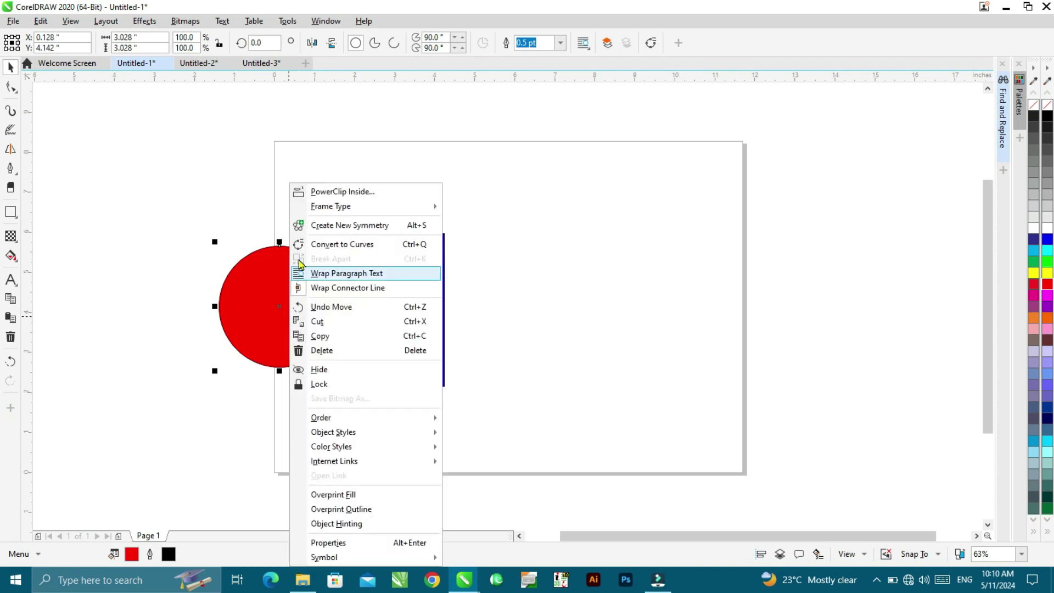
click(325, 197)
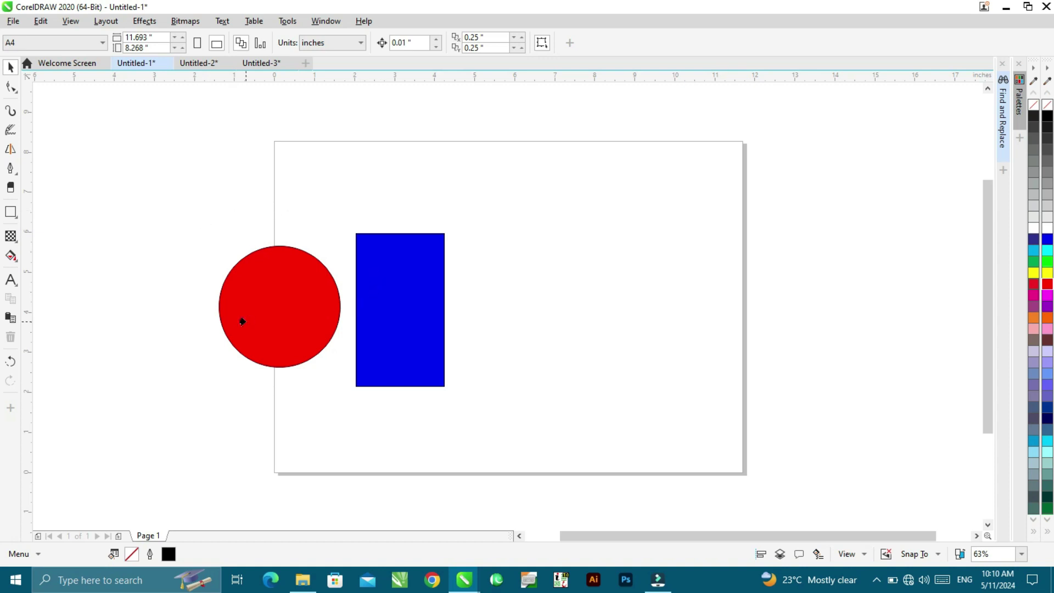
click(263, 313)
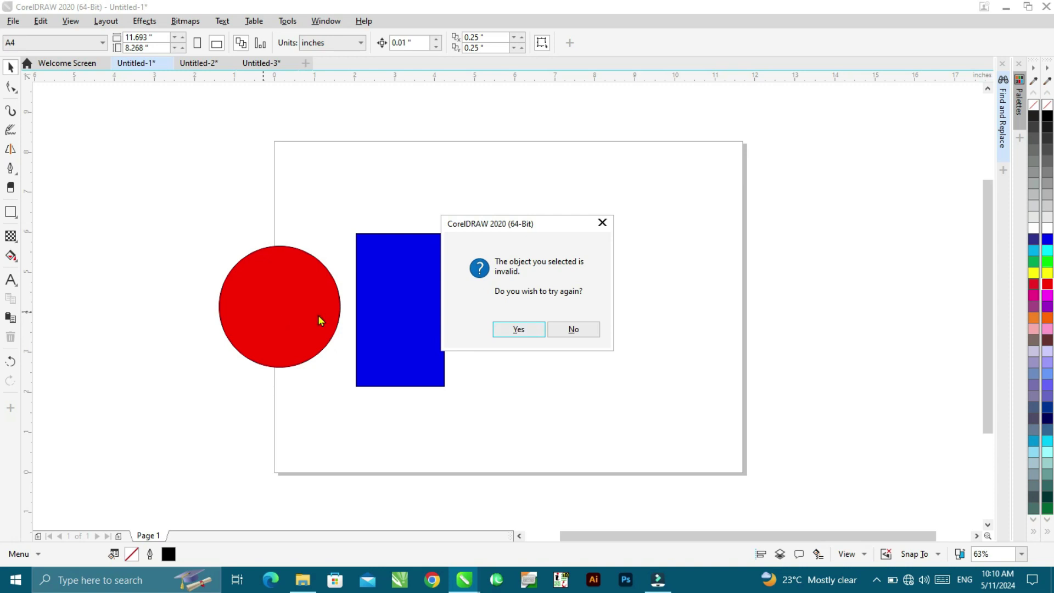
click(518, 329)
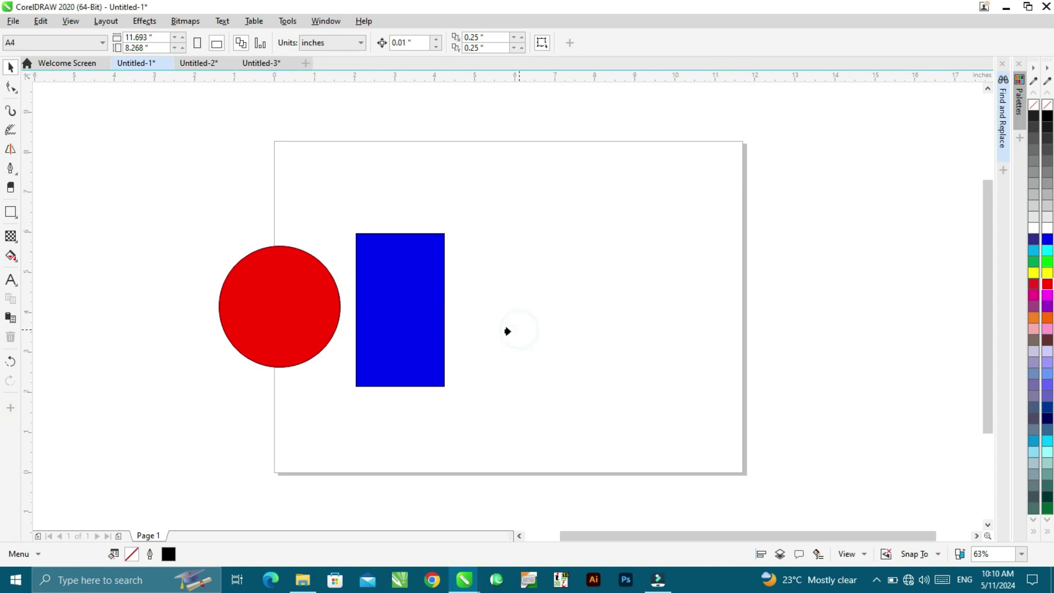
click(389, 306)
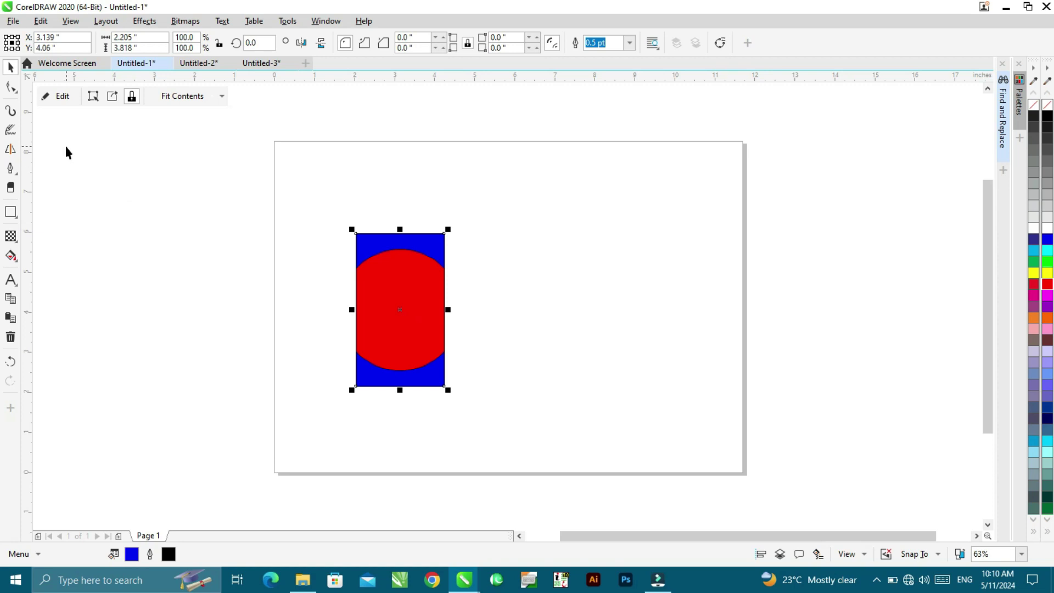
- Edit the PowerClip contents, centring the circle near the frame's left edge and enlarging it to about 3.75 inches, and finish editing
click(61, 97)
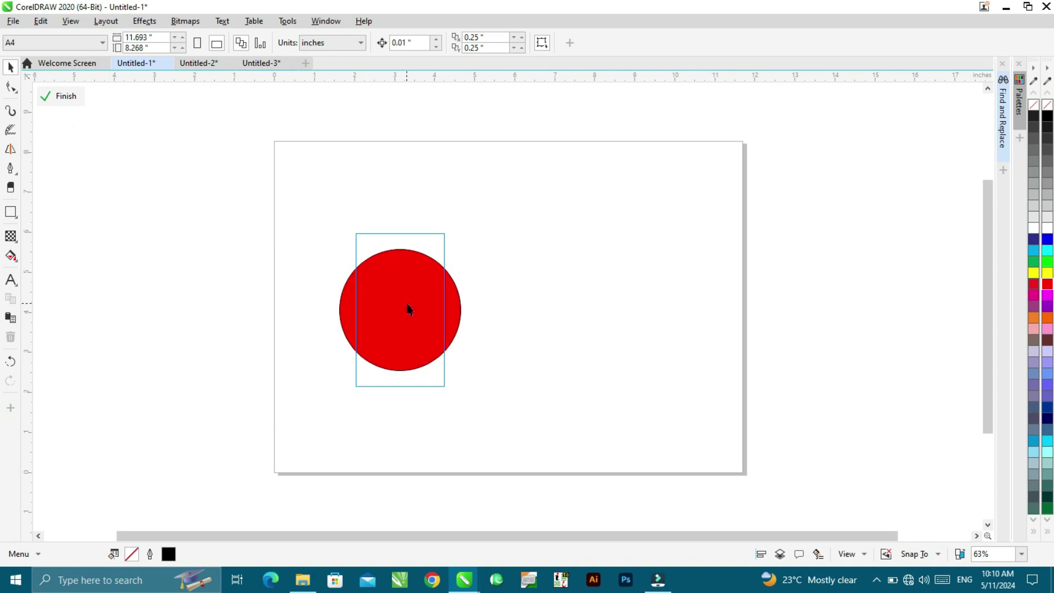
click(405, 303)
drag(405, 303, 355, 302)
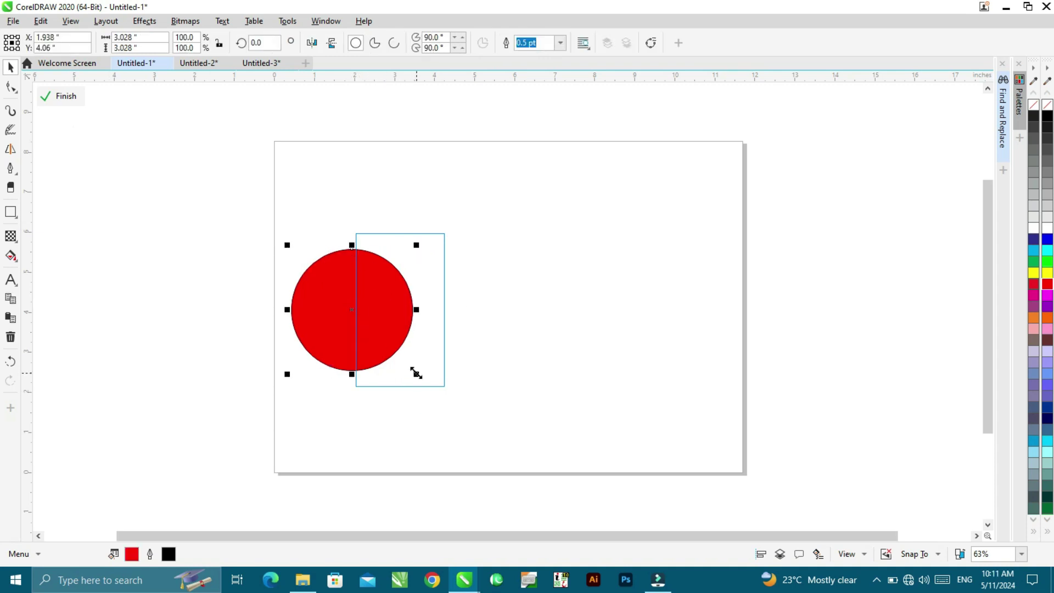
drag(416, 374, 431, 402)
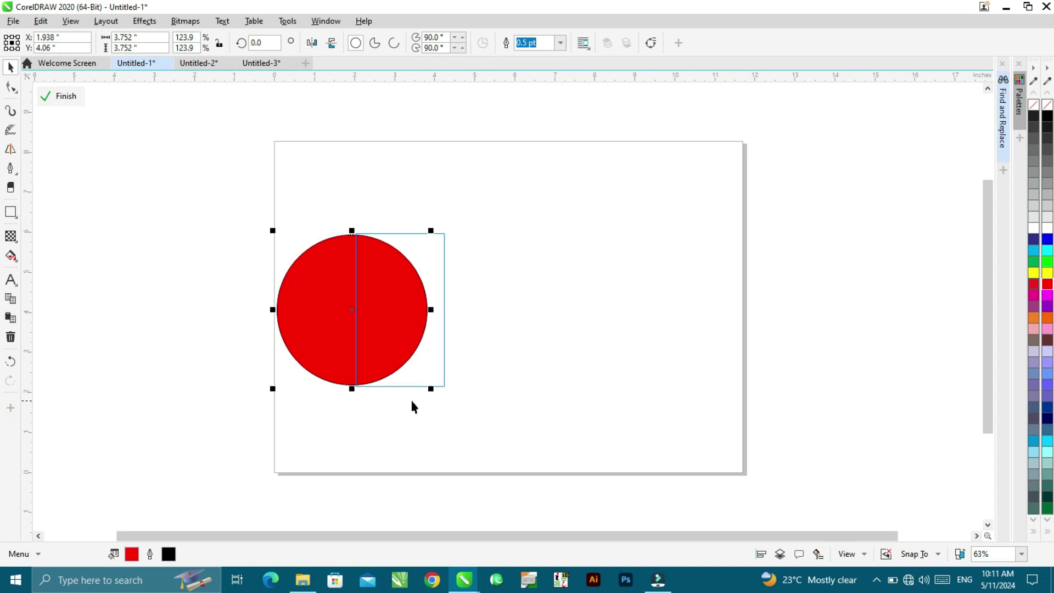
click(334, 193)
click(426, 254)
click(383, 261)
click(369, 310)
click(323, 113)
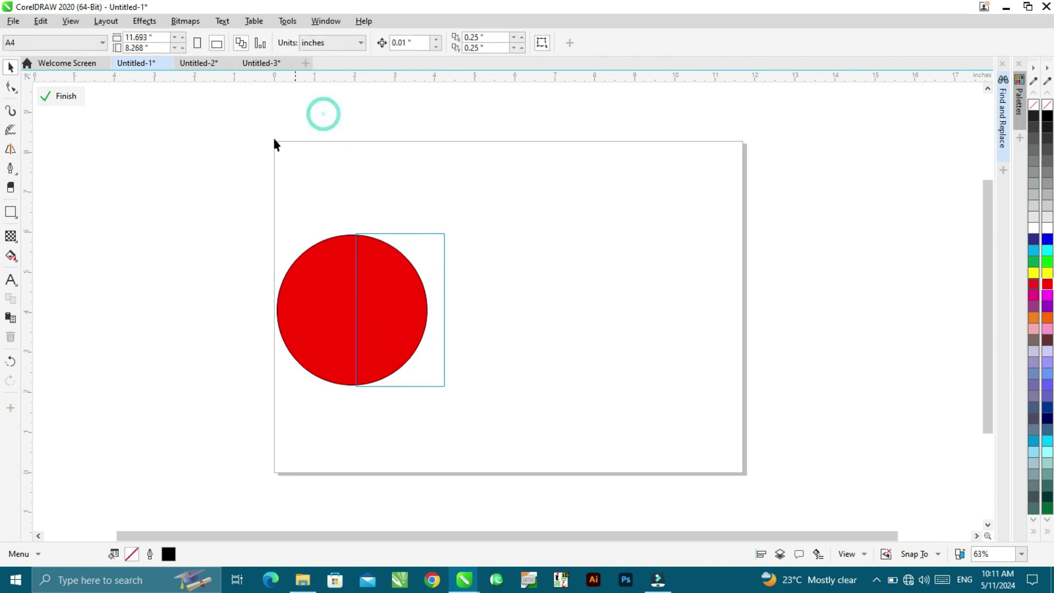
click(48, 96)
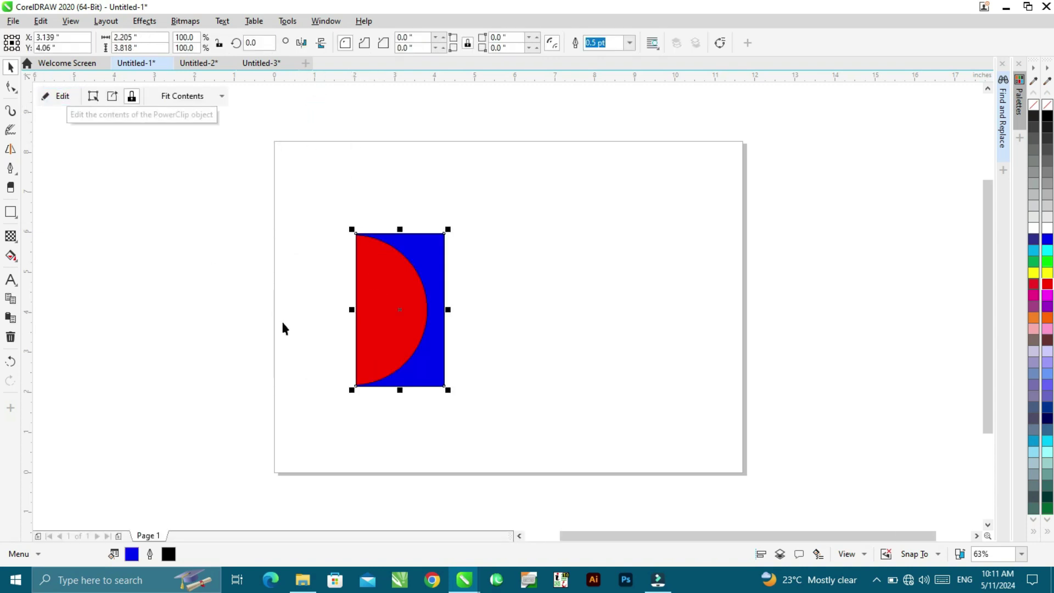
click(188, 351)
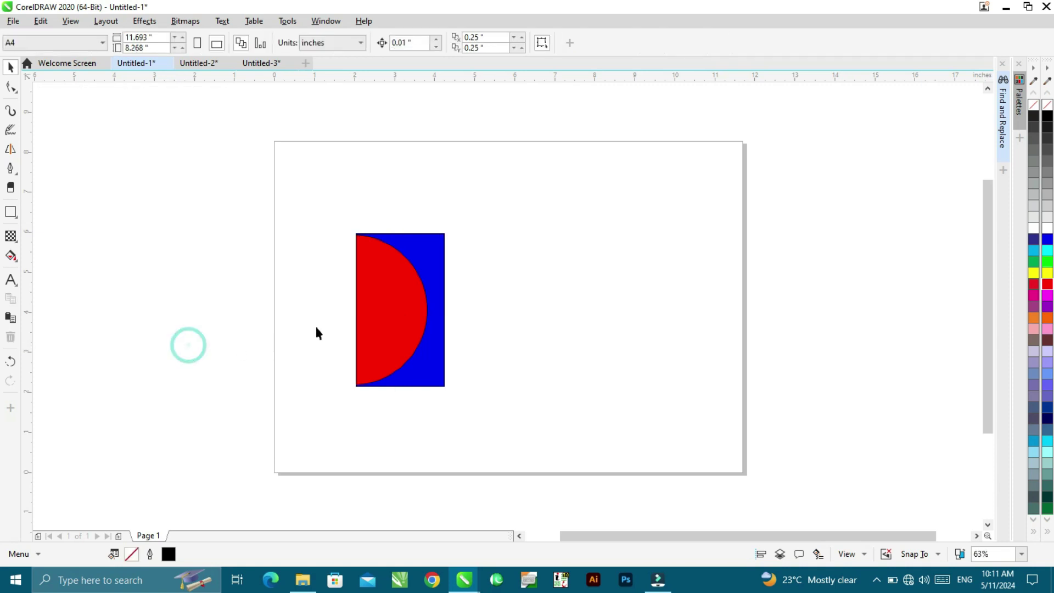
- Undo the PowerClip and its content edits to separate the red circle and the blue rectangle
click(413, 305)
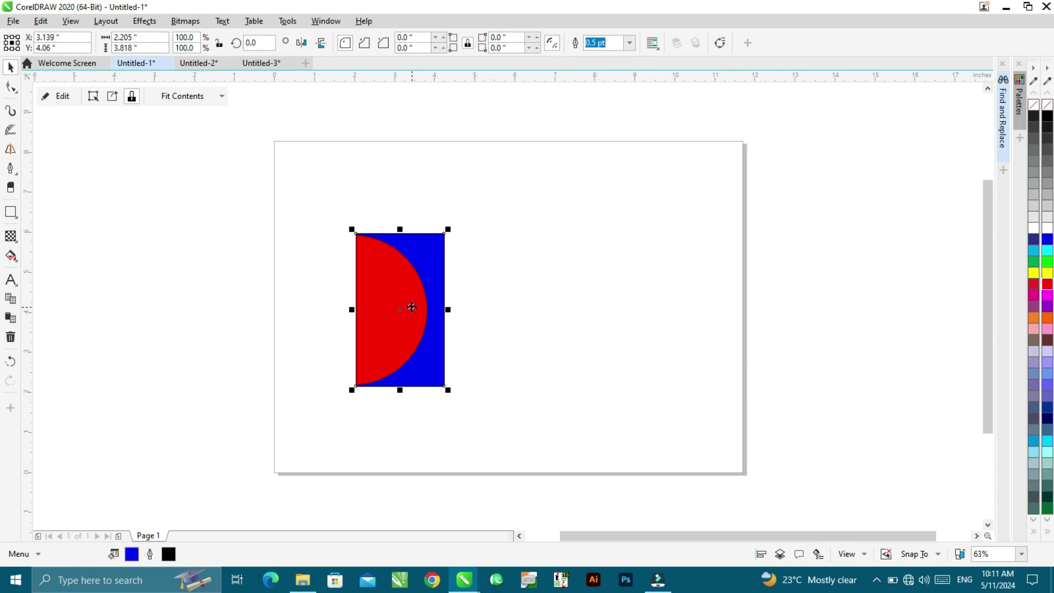
key(ctrl+z)
key(ctrl+z)
key(ctrl+z)
key(ctrl+z)
key(ctrl+z)
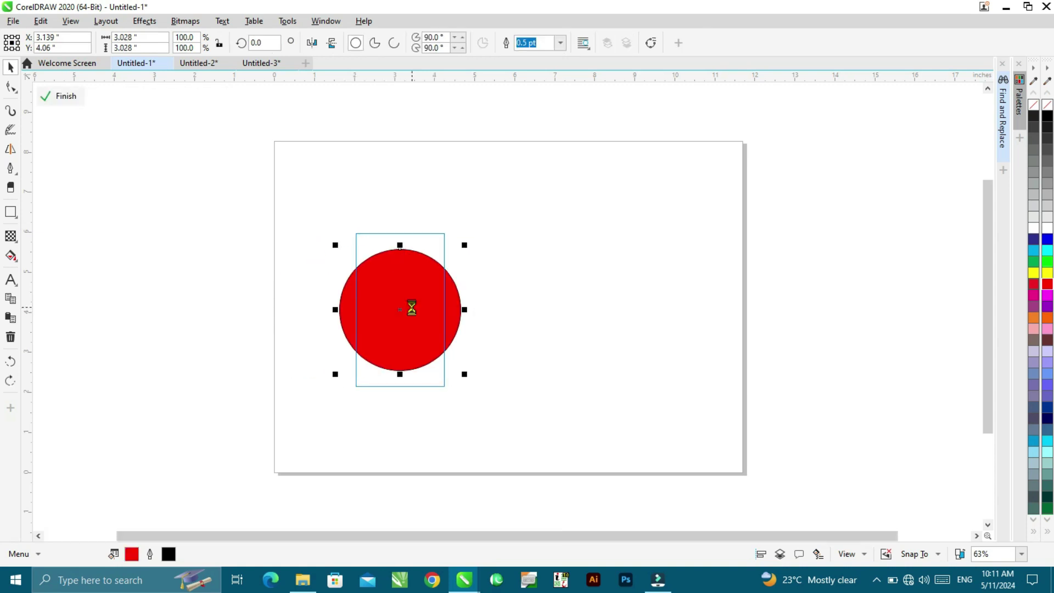
- PowerClip the blue rectangle inside the red circle and deselect the result
click(398, 328)
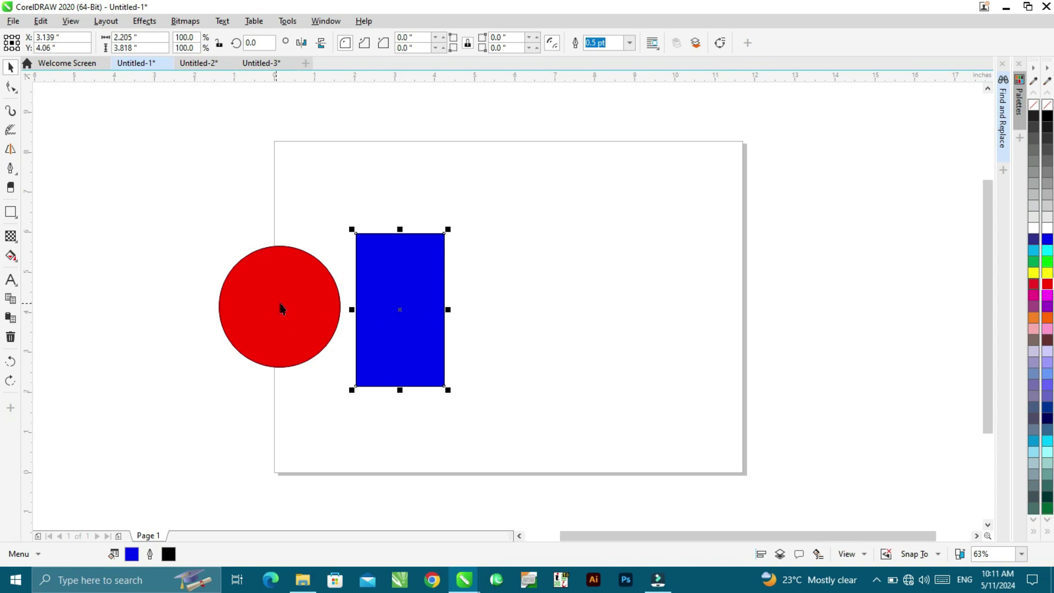
right_click(399, 325)
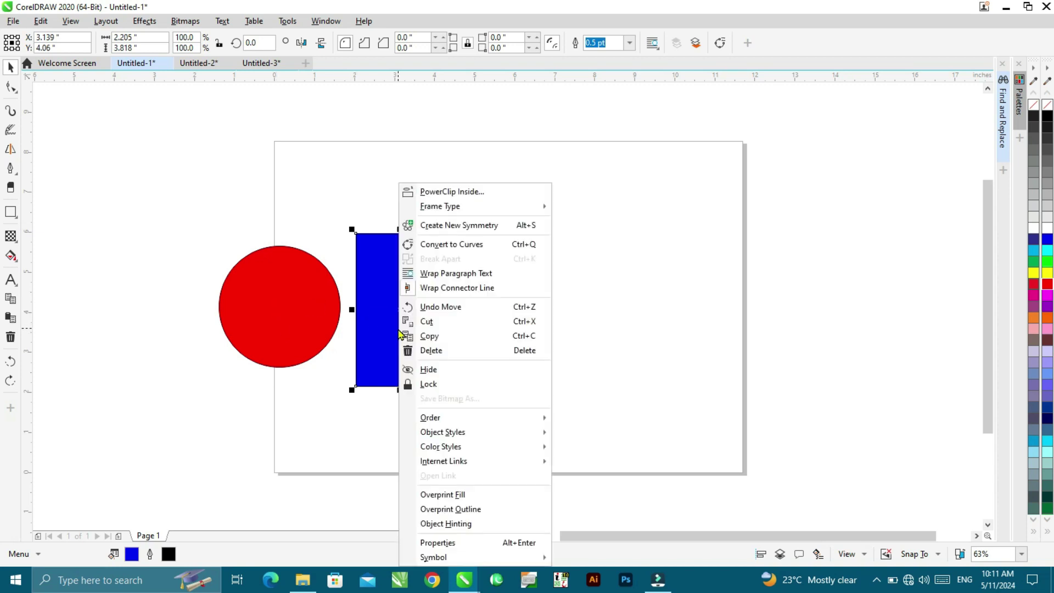
click(427, 191)
click(277, 300)
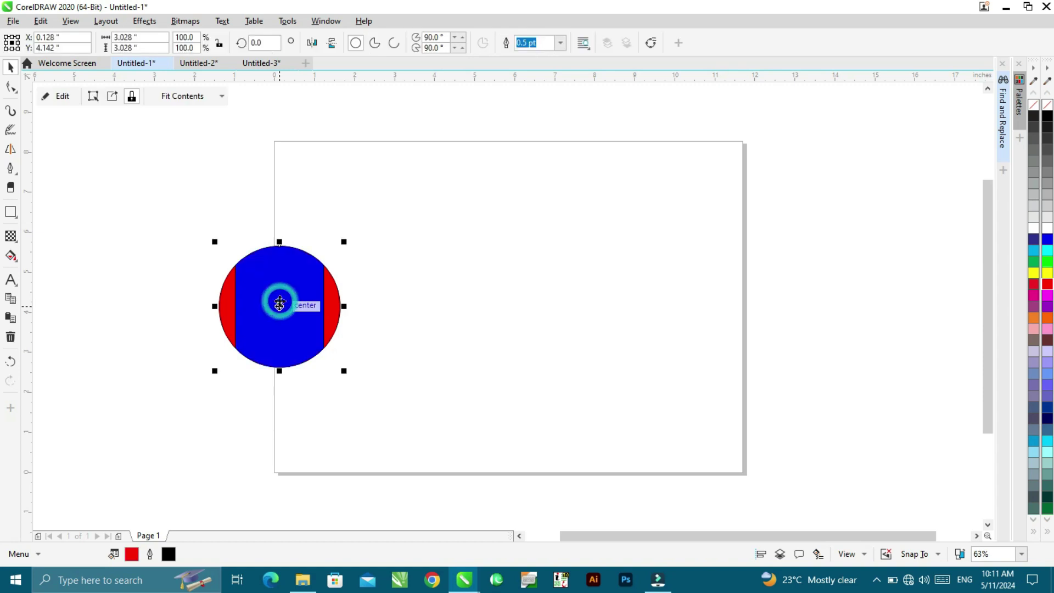
key(Escape)
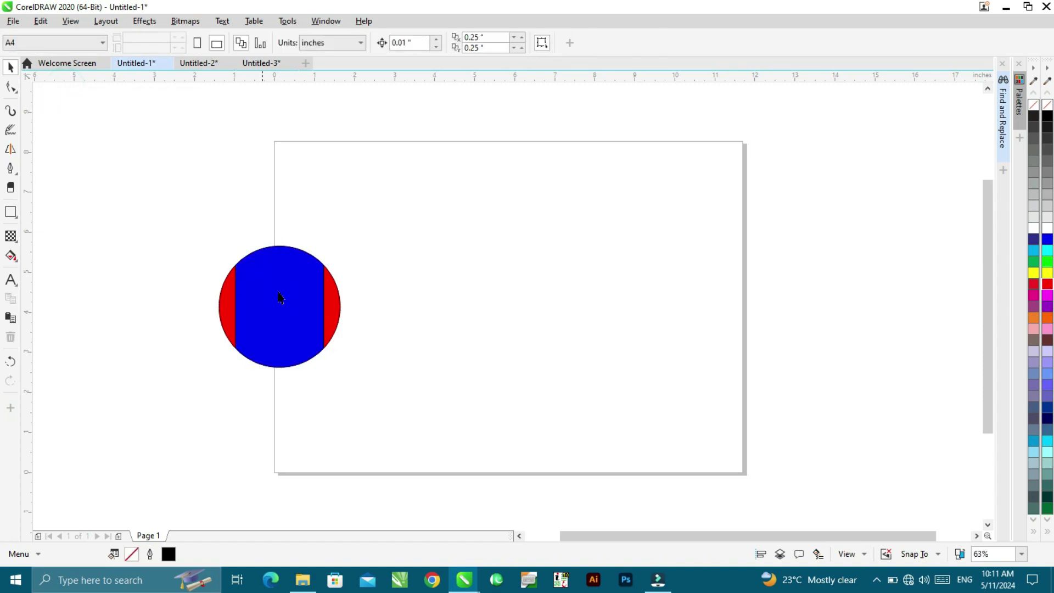
- Edit the circle's PowerClip contents, shifting the blue rectangle right to expose the circle's left part, and finish editing
click(291, 305)
drag(291, 306, 341, 308)
double_click(309, 308)
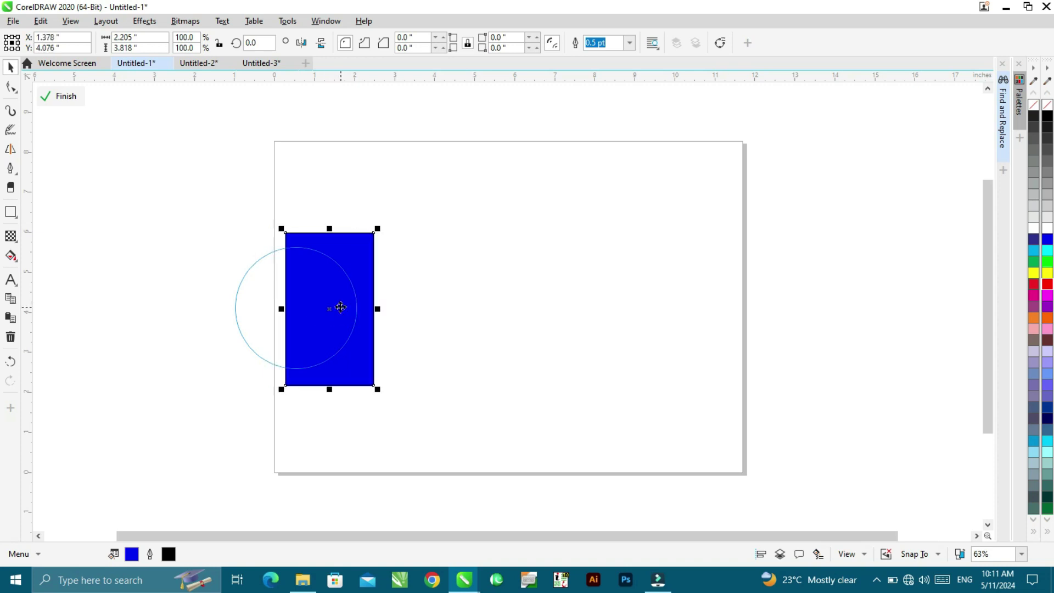
click(166, 256)
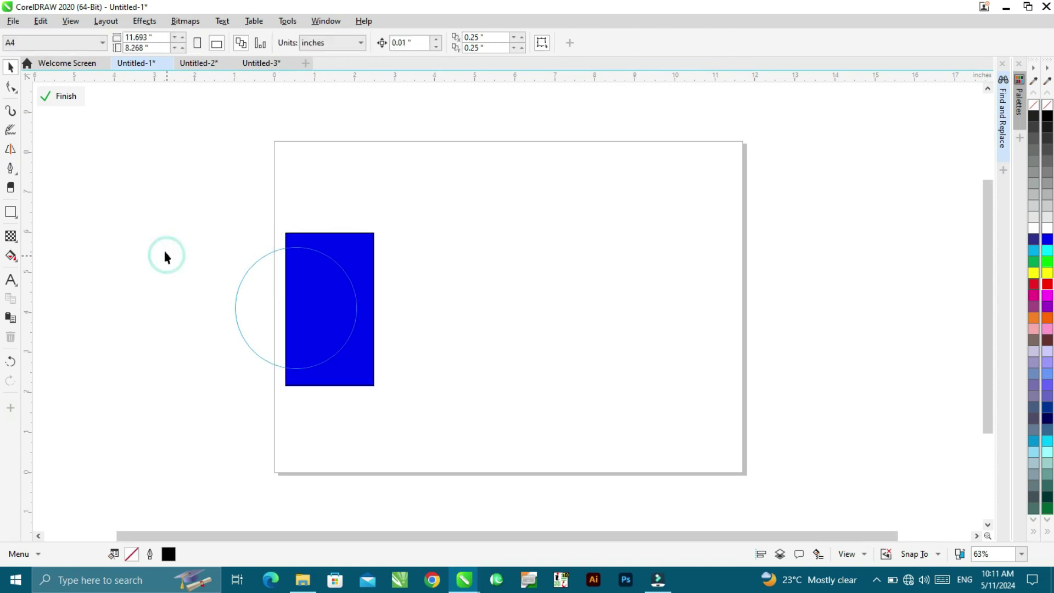
click(78, 97)
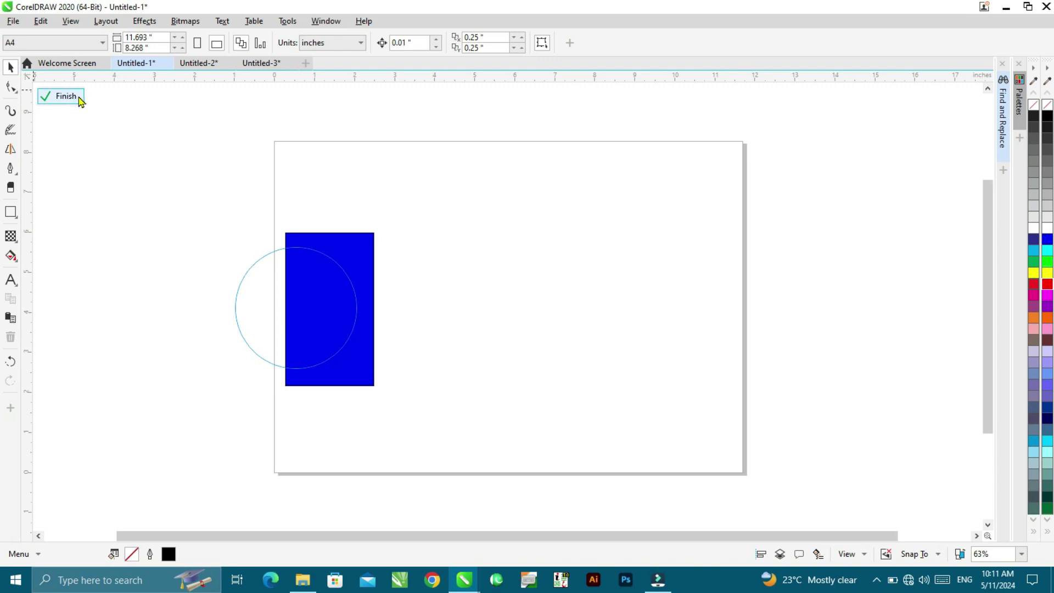
- Move the clipped circle off the page to the empty area at its upper left
click(115, 349)
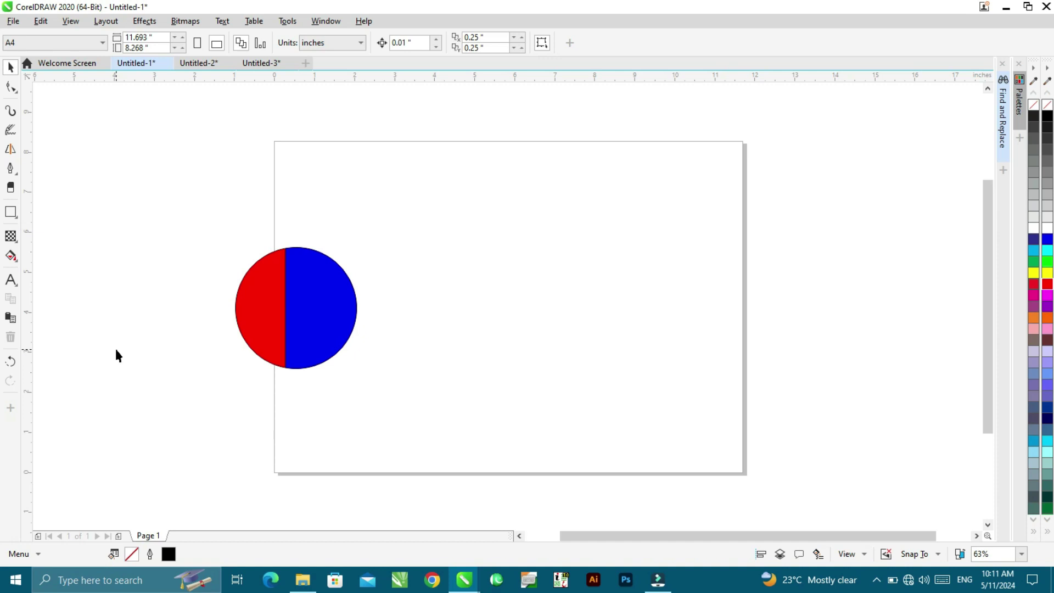
drag(186, 242, 390, 377)
drag(302, 333, 152, 243)
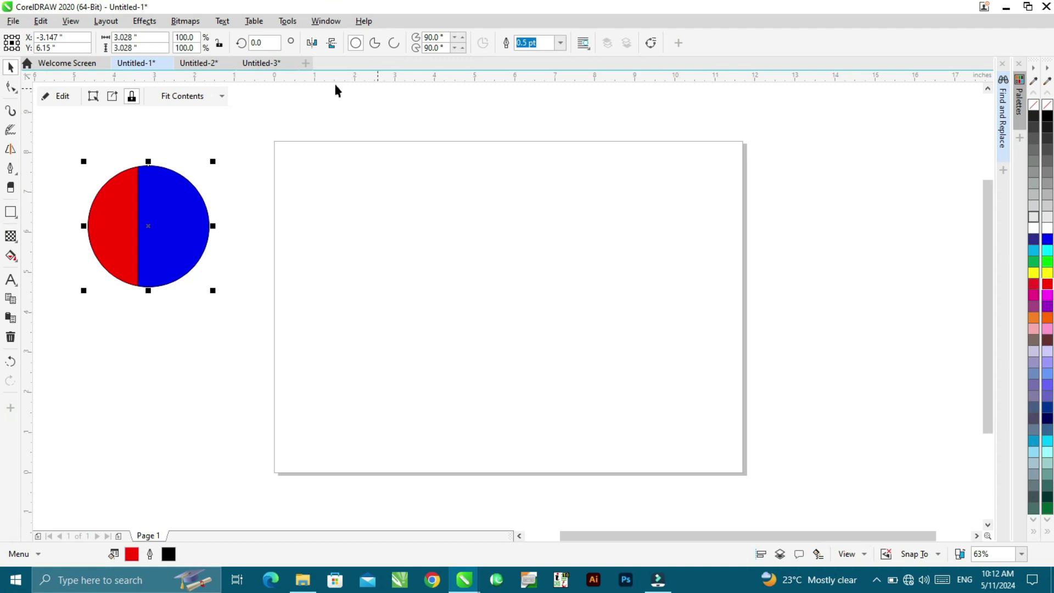
- Switch to the Untitled-2 document and draw a circle about 5.1 inches across beside the businessman image
click(199, 63)
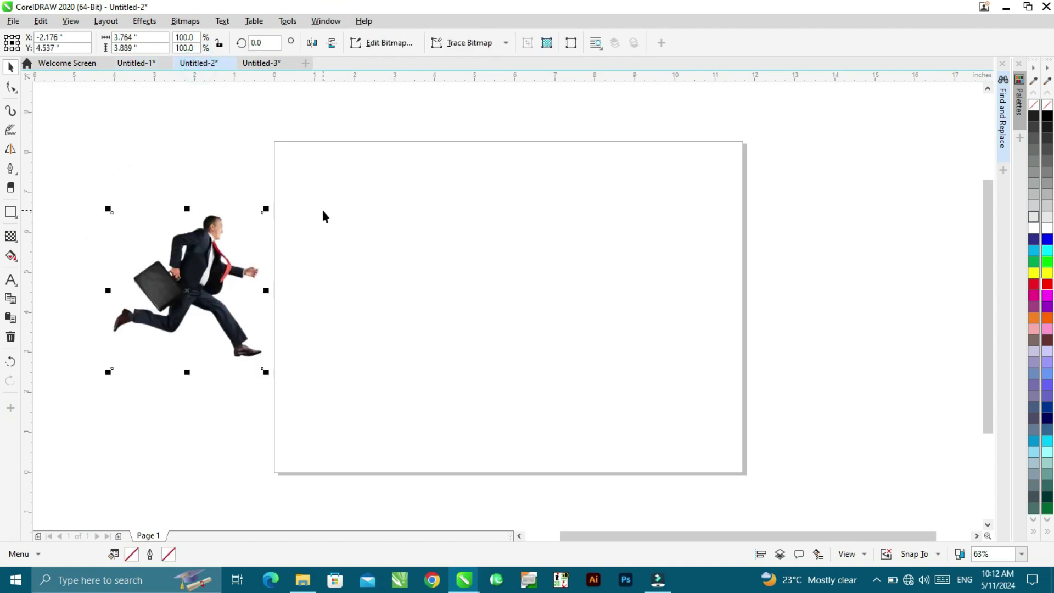
click(15, 216)
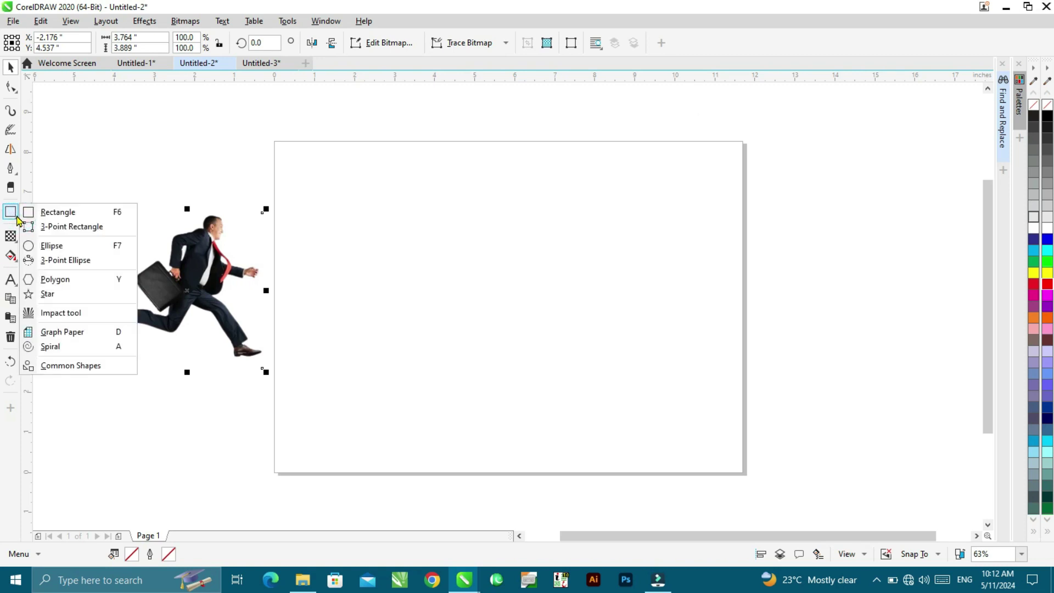
click(37, 246)
click(361, 269)
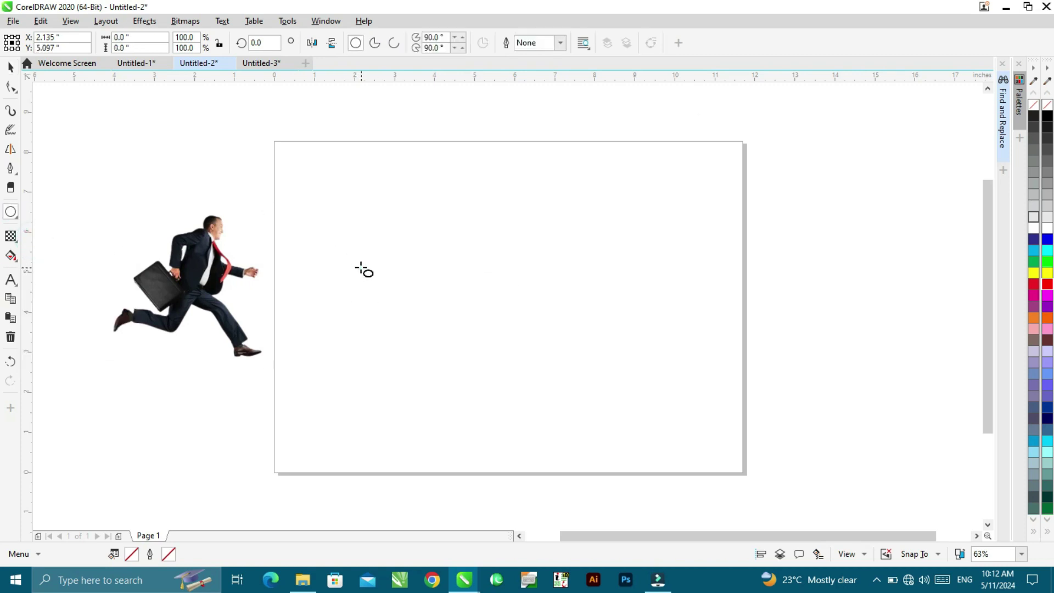
drag(365, 270, 464, 371)
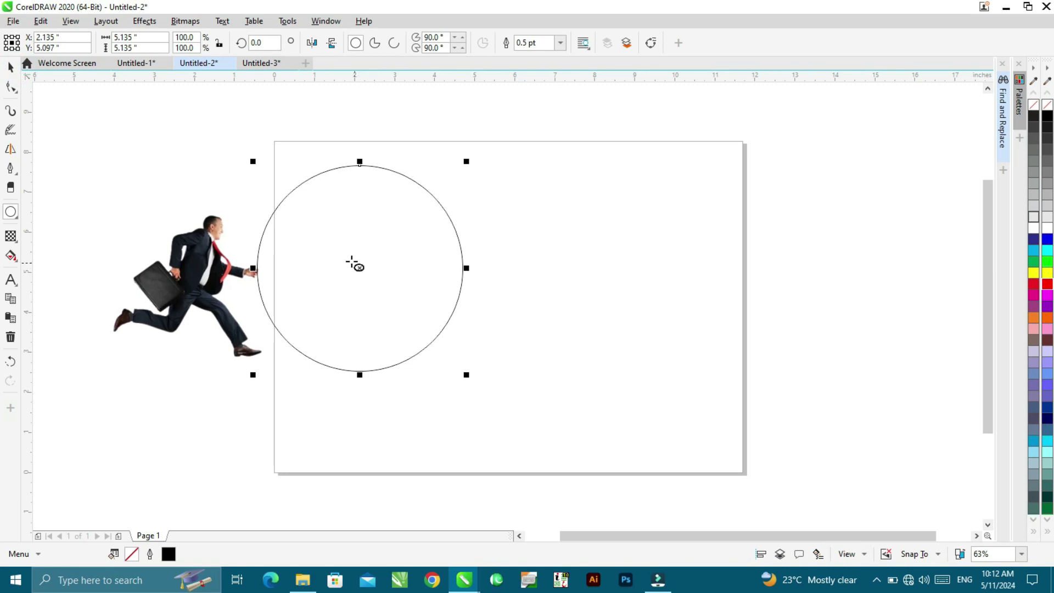
- Move the circle down and slightly right so it lies fully on the page, fill it red, and deselect it
click(10, 68)
drag(359, 268, 384, 314)
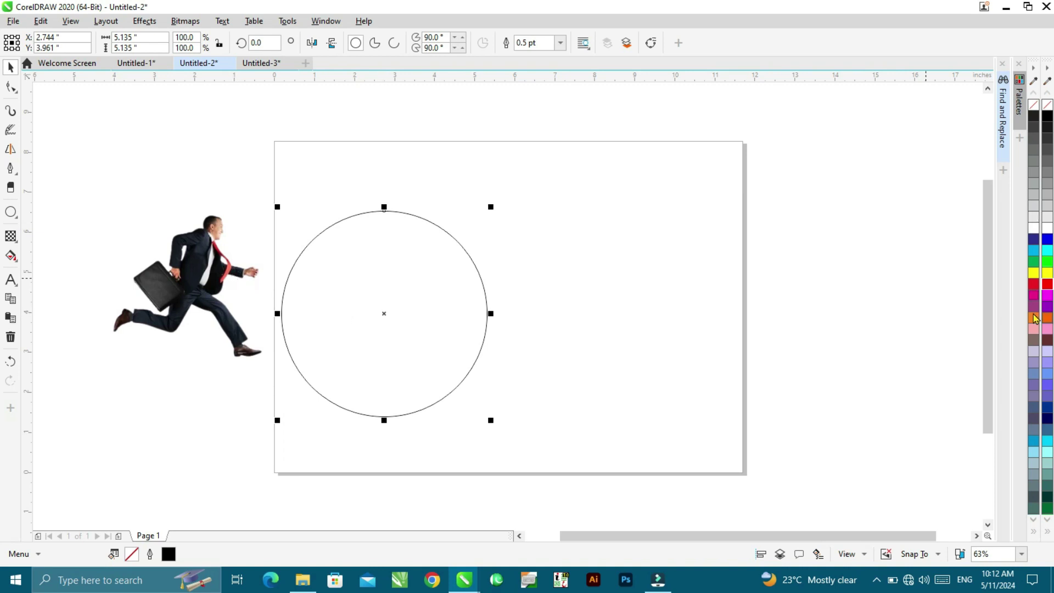
click(1047, 284)
click(111, 197)
- Place the businessman over the red circle, bring him to the front, and enlarge him to about 155%
click(206, 266)
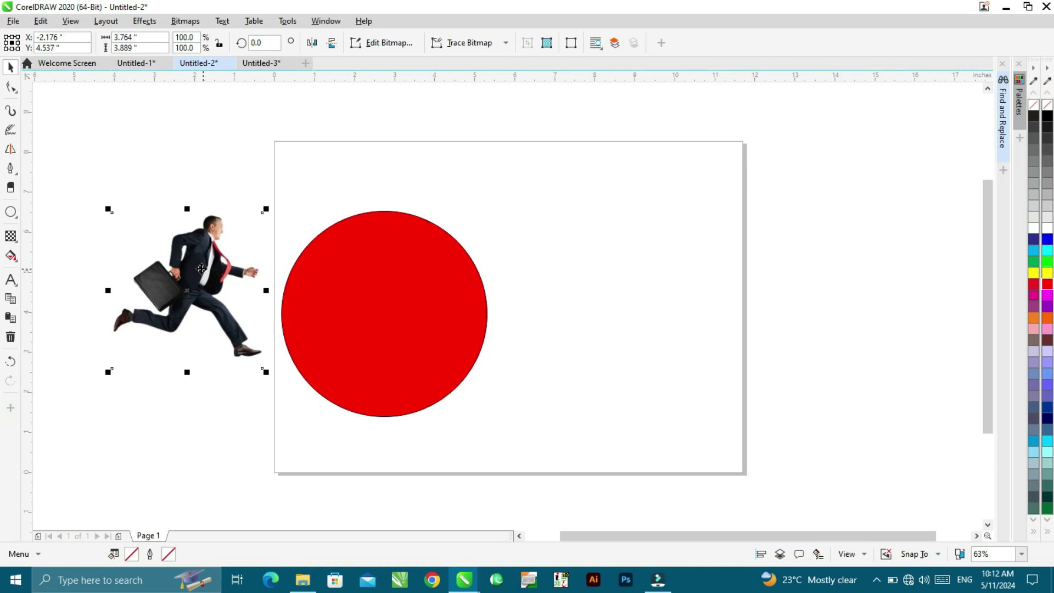
drag(201, 268, 386, 279)
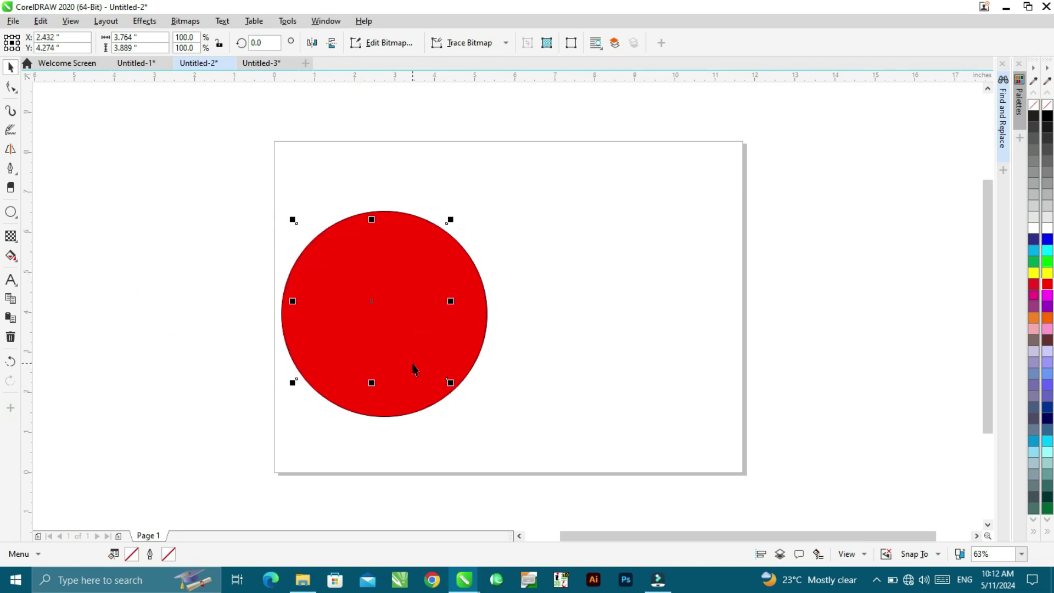
key(ctrl+z)
drag(199, 272, 385, 305)
drag(452, 405, 499, 435)
key(shift+Page_Up)
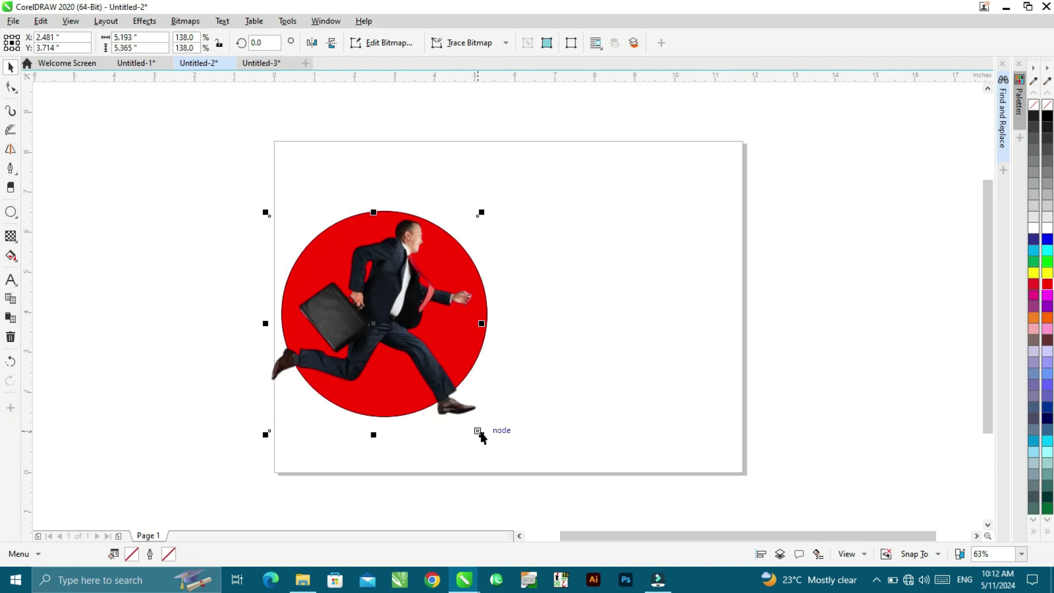
drag(480, 432, 507, 462)
drag(445, 379, 457, 353)
- Try to PowerClip the businessman inside the red circle while he lies in front of it
right_click(436, 325)
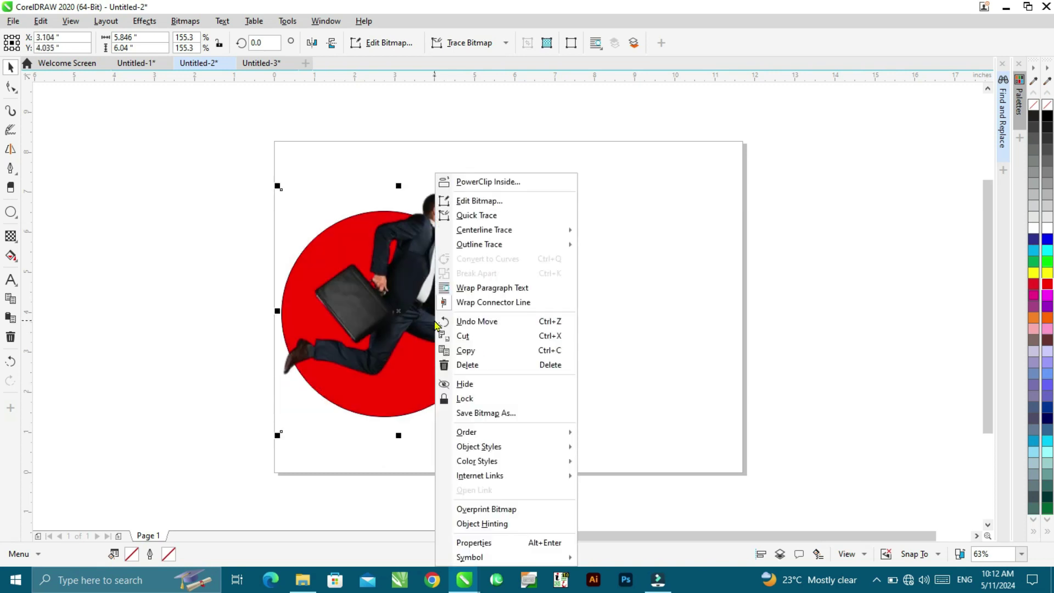
click(471, 182)
click(470, 179)
click(293, 316)
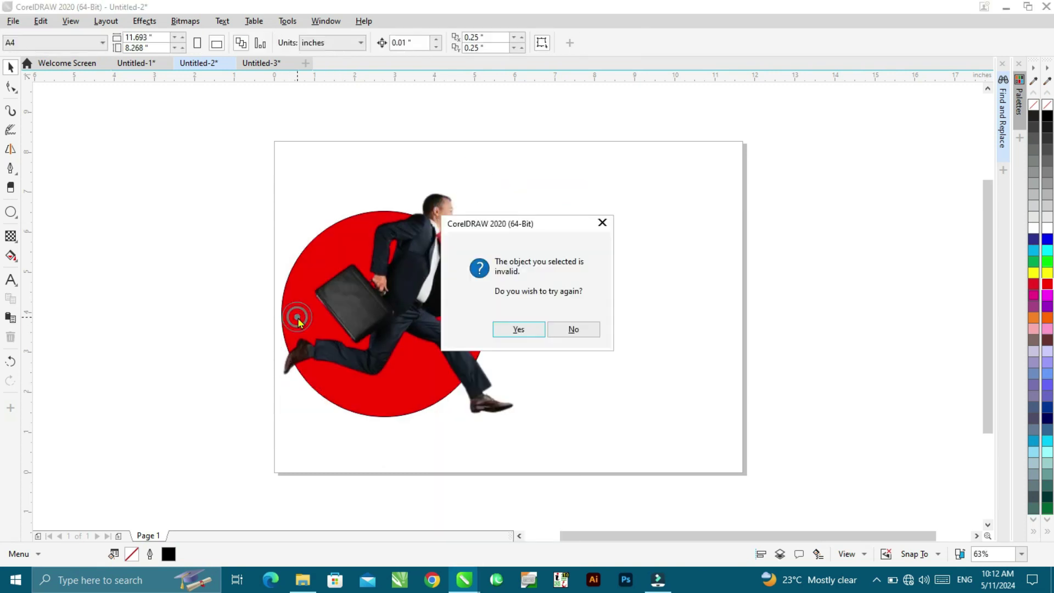
click(517, 330)
click(394, 303)
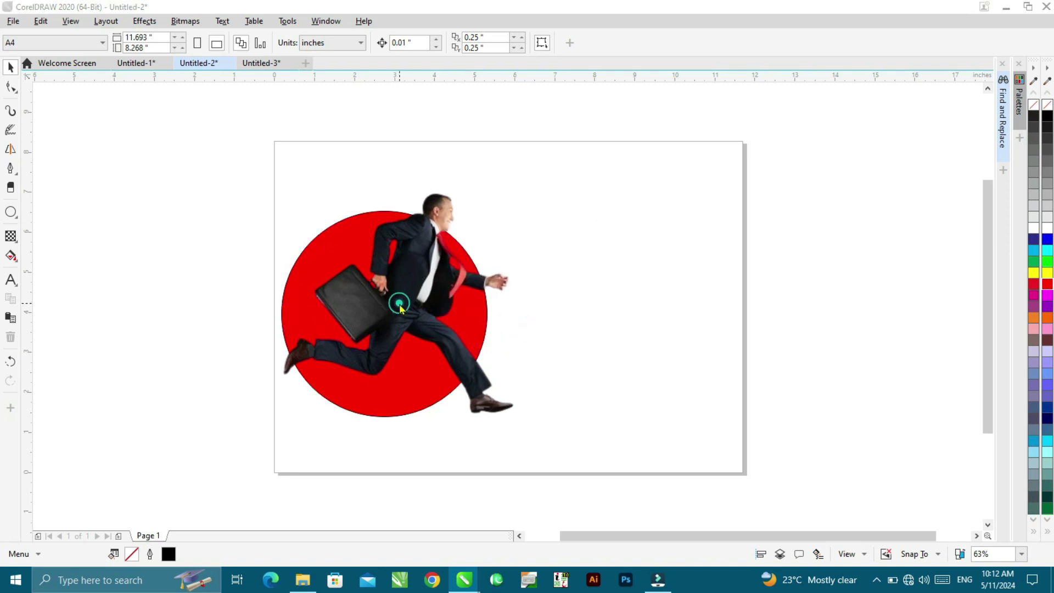
click(572, 330)
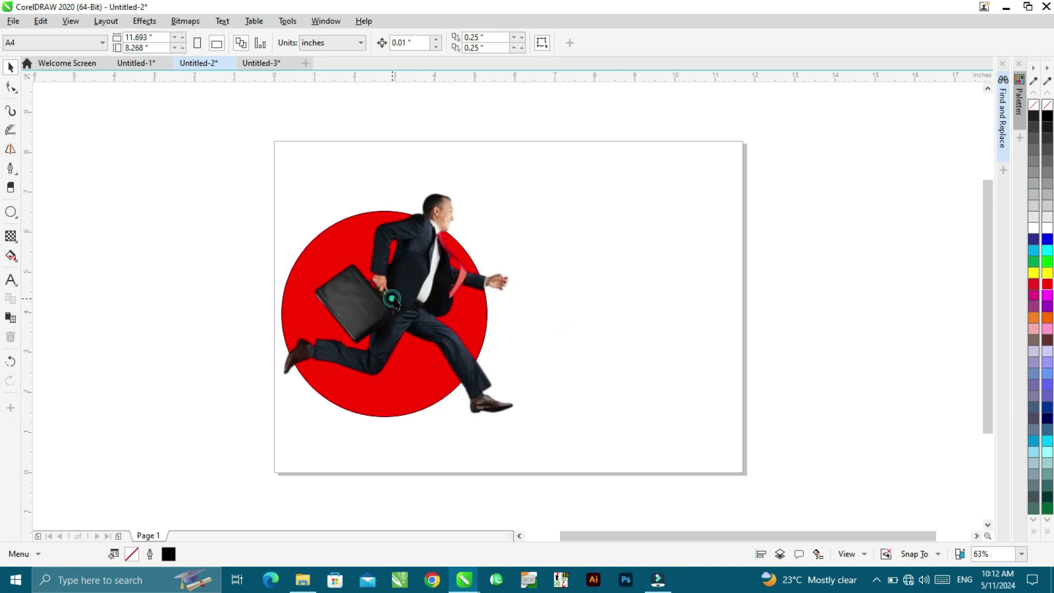
- Shift the businessman slightly down and left and send him to the back, behind the red circle
click(391, 303)
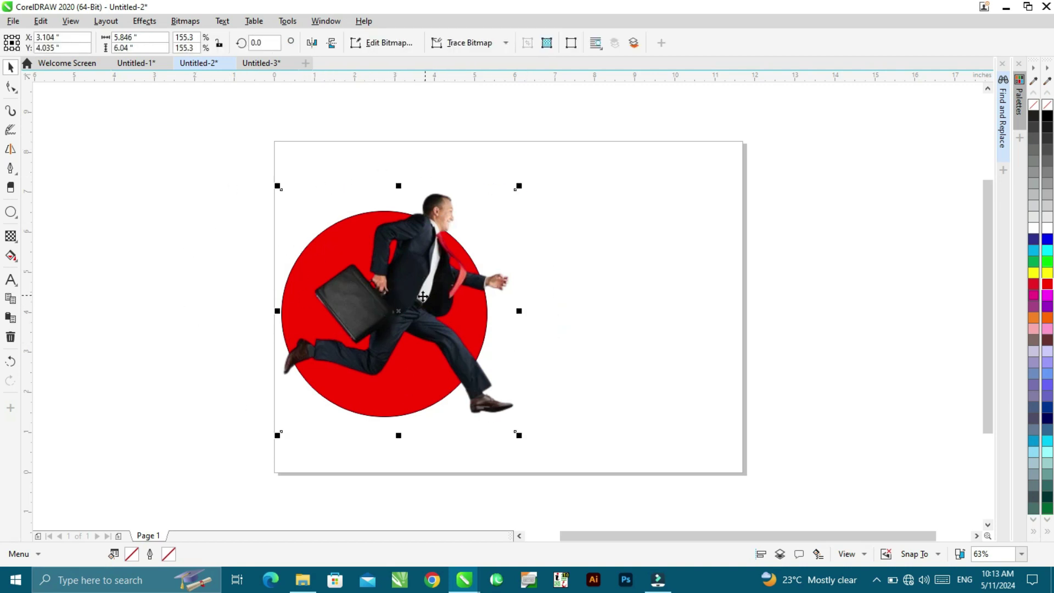
drag(404, 304, 398, 317)
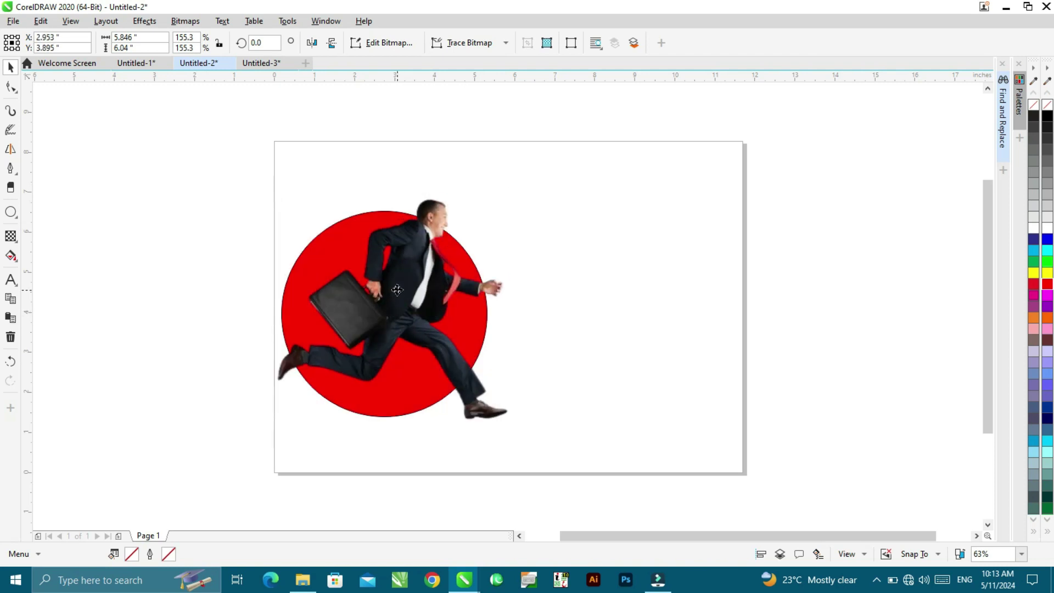
key(shift+Page_Down)
- PowerClip the businessman inside the red circle
right_click(491, 407)
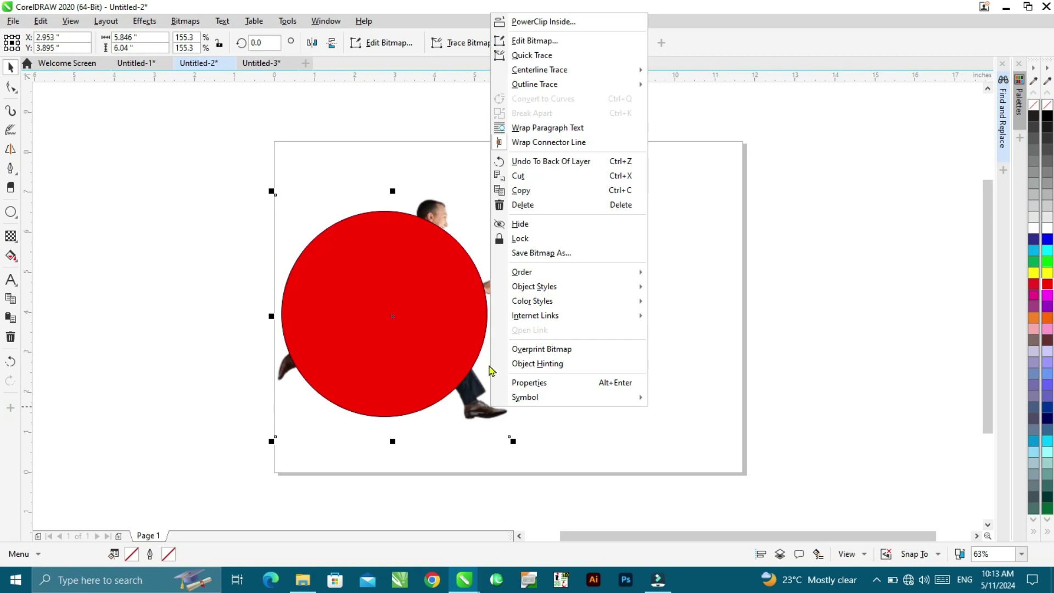
click(544, 23)
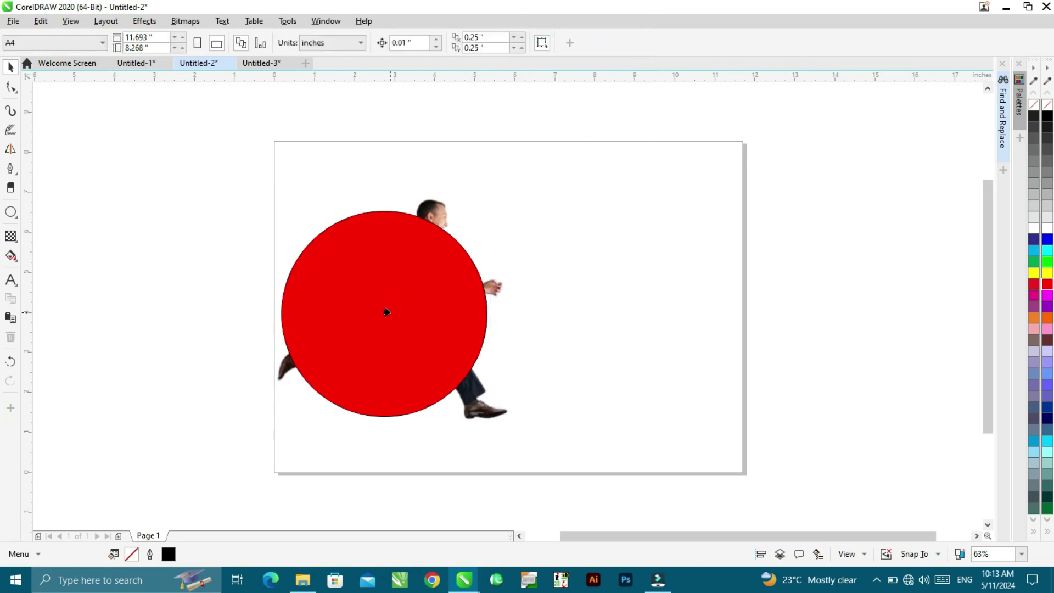
click(387, 312)
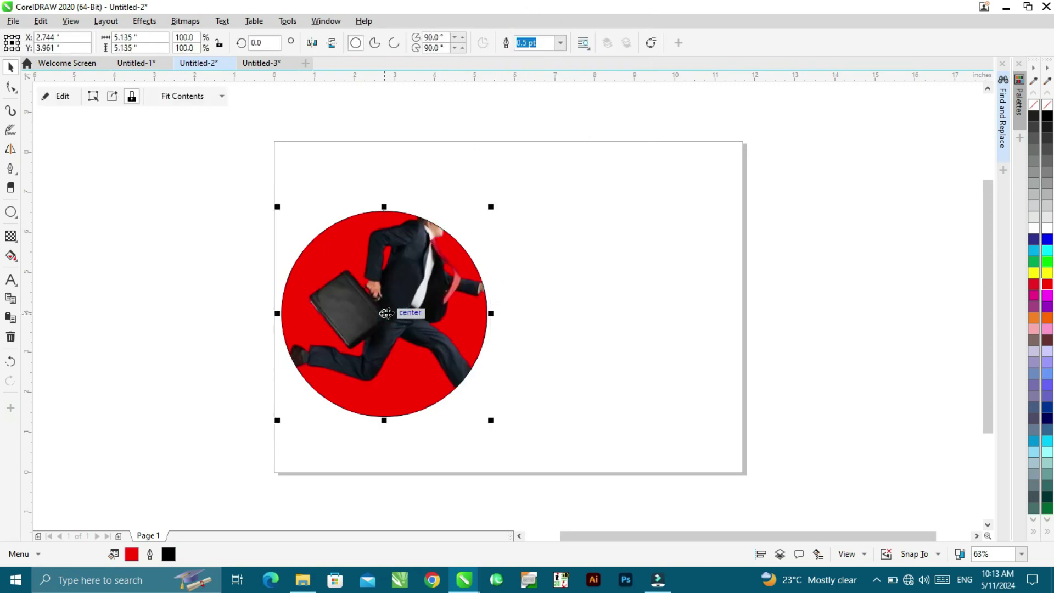
- Edit the circle's PowerClip contents, moving the businessman down and left and enlarging him to about 203%, and finish editing
double_click(382, 336)
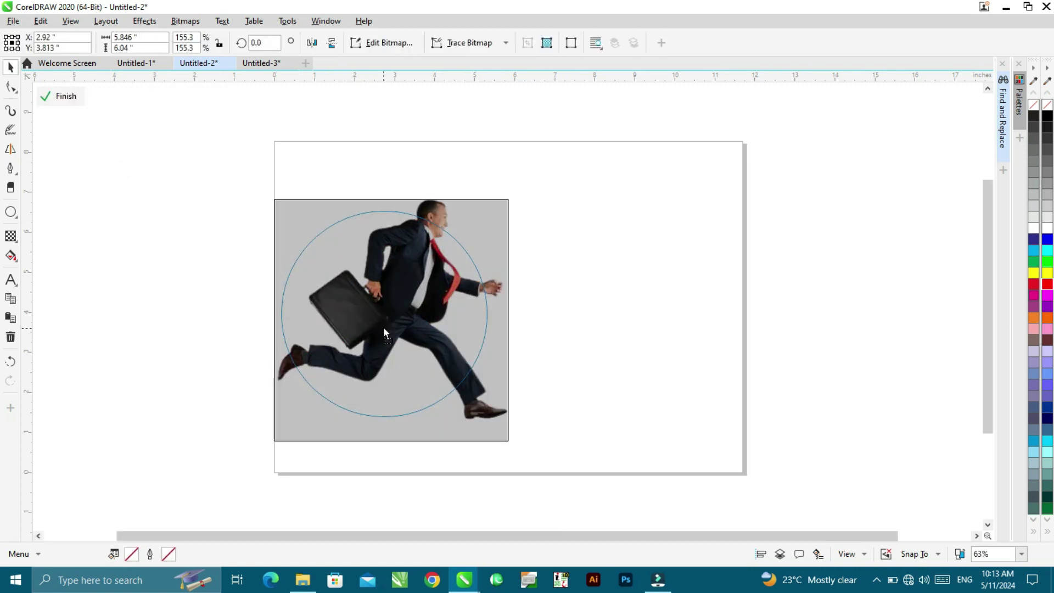
drag(384, 329, 373, 354)
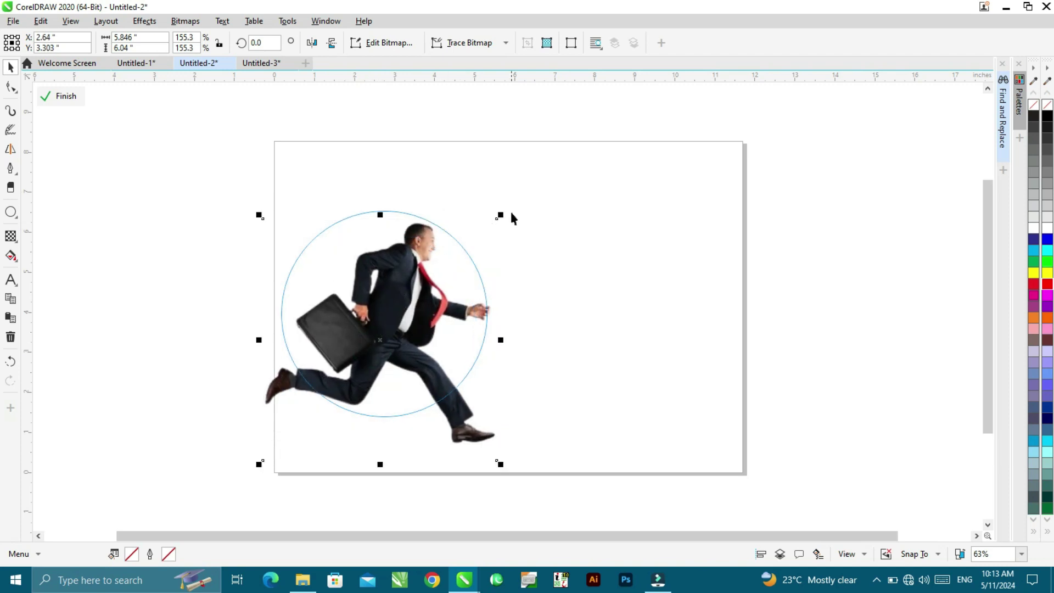
drag(501, 216, 521, 191)
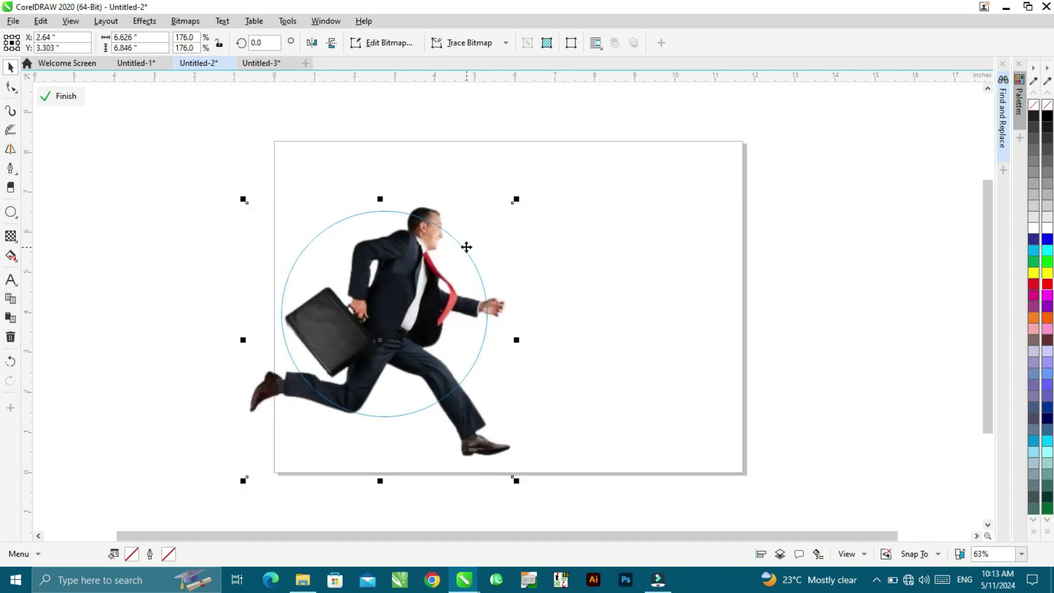
mouse_move(399, 286)
mouse_down()
mouse_move(386, 276)
mouse_move(392, 291)
mouse_up()
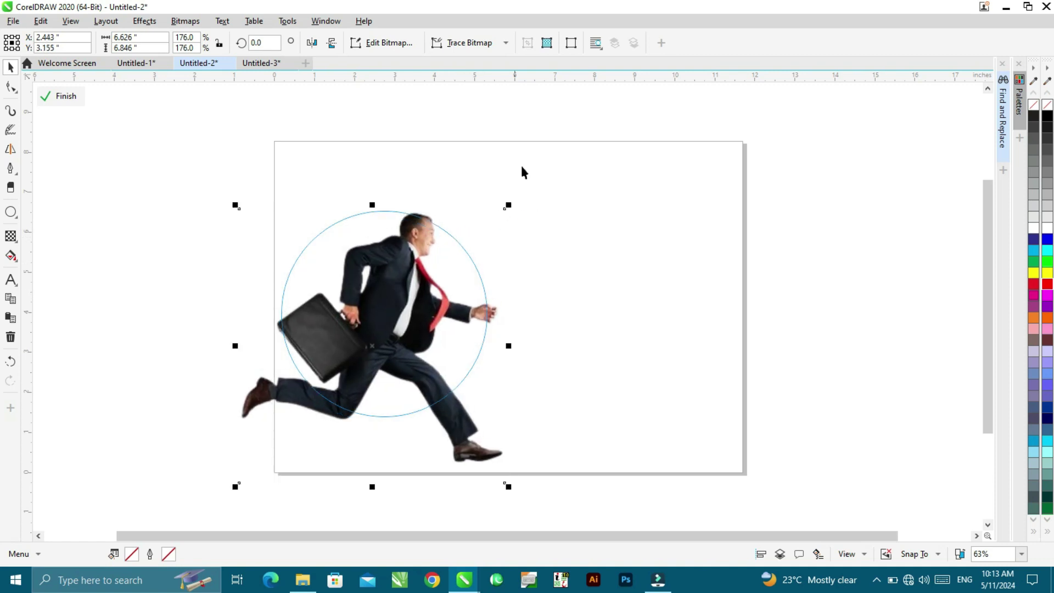
drag(507, 205, 553, 188)
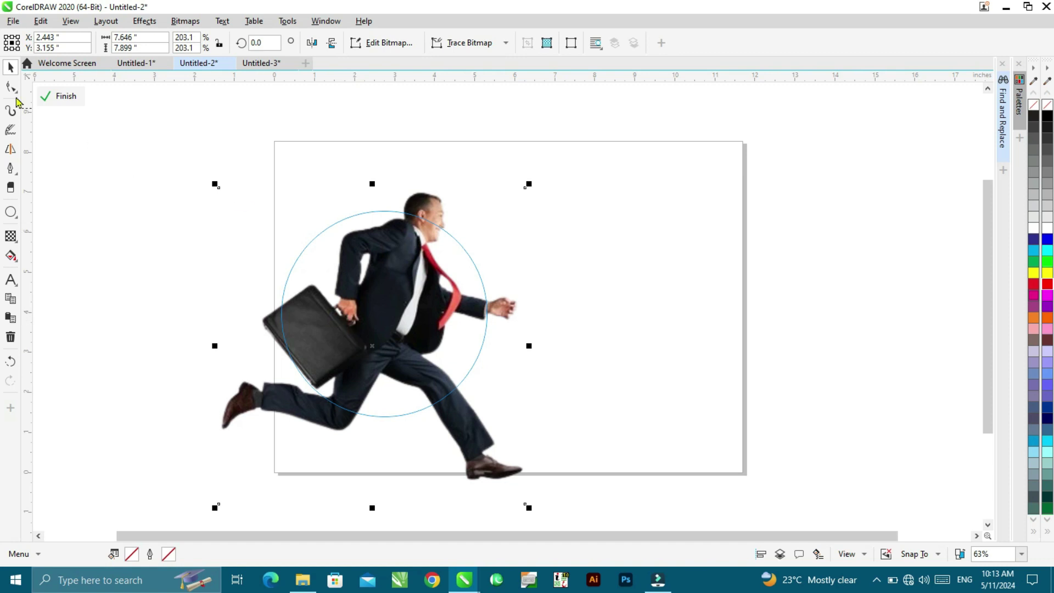
click(69, 104)
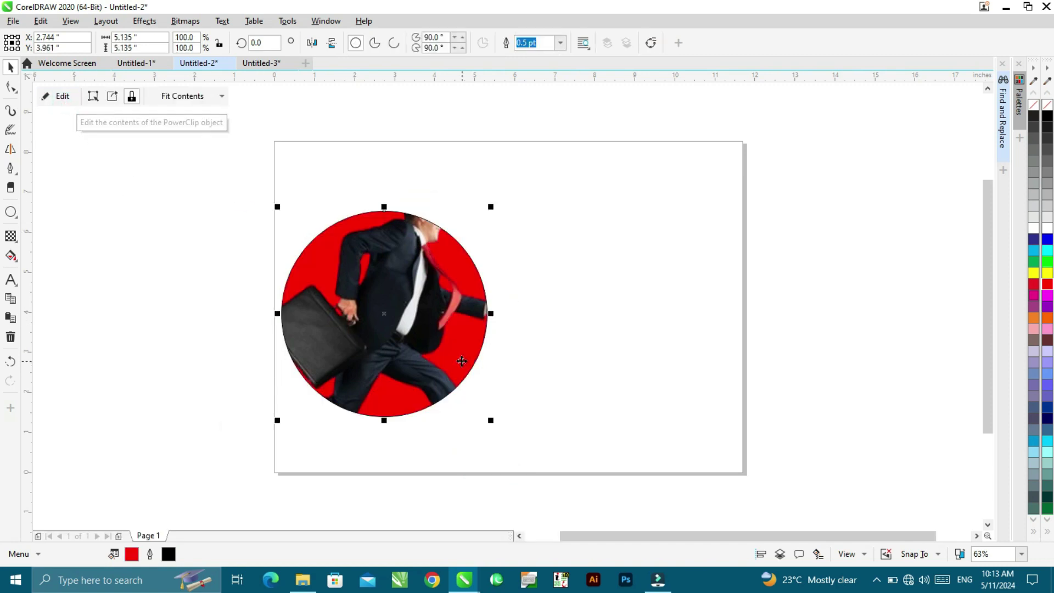
- Reopen the circle's PowerClip contents for editing and finish without altering the businessman
click(172, 331)
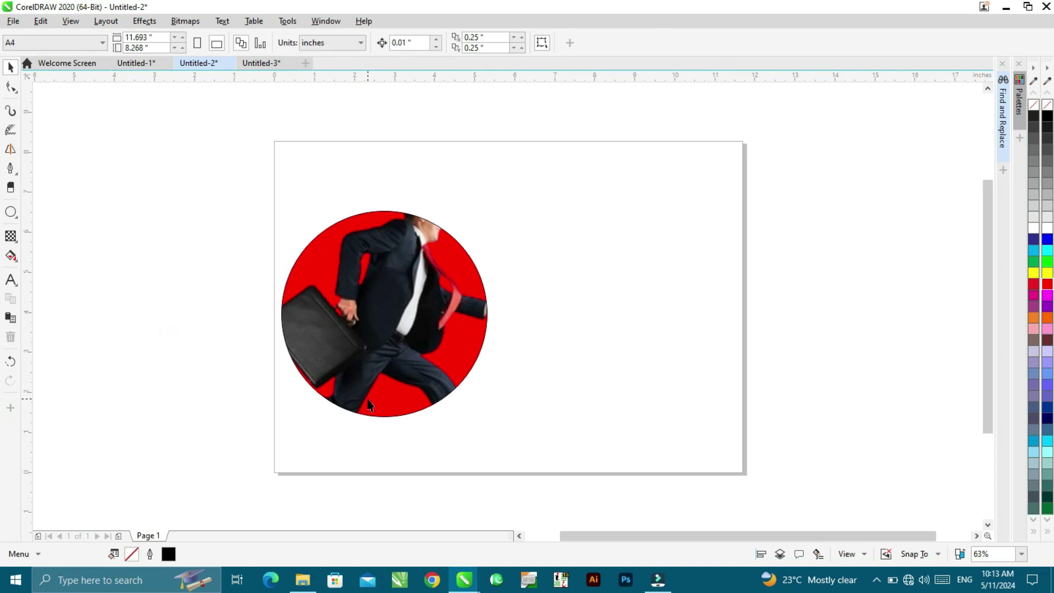
click(386, 338)
double_click(384, 335)
click(383, 332)
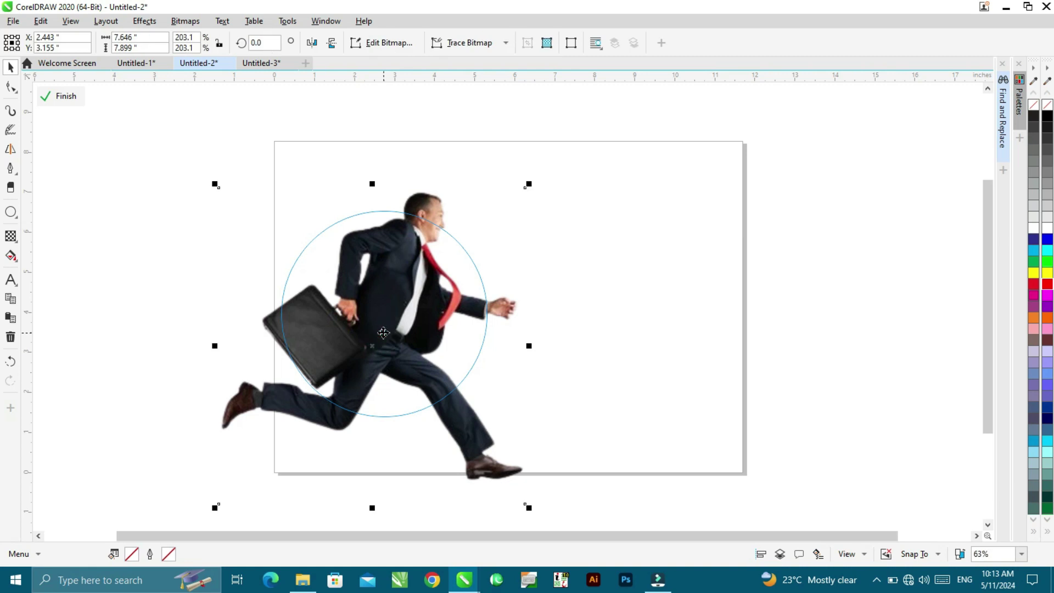
click(60, 97)
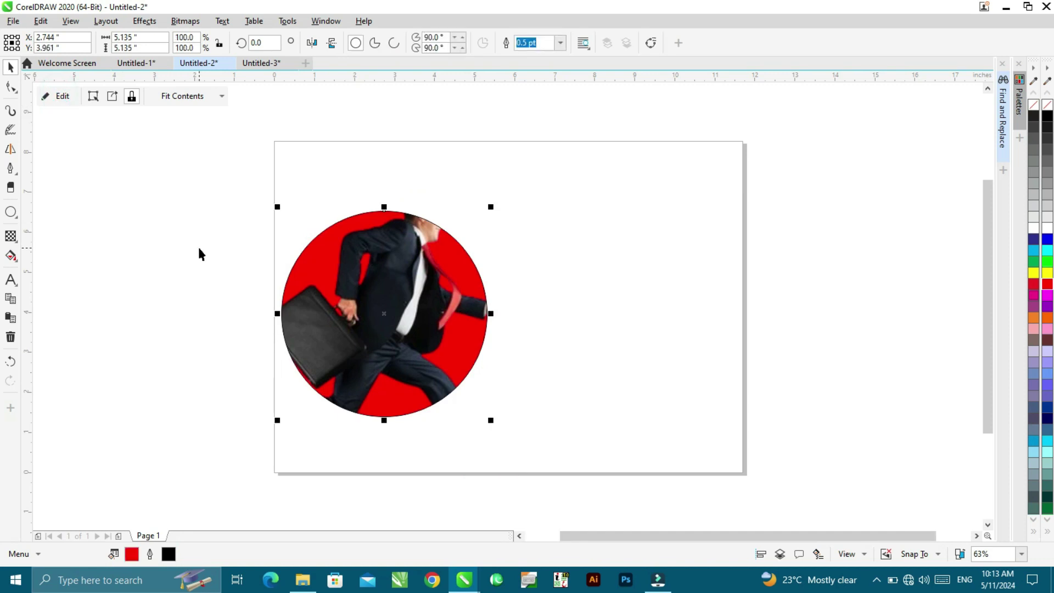
- Release the businessman from the circle's PowerClip and pull the image's lower-left node inward with the Shape tool to crop the rear foot
key(ctrl+z)
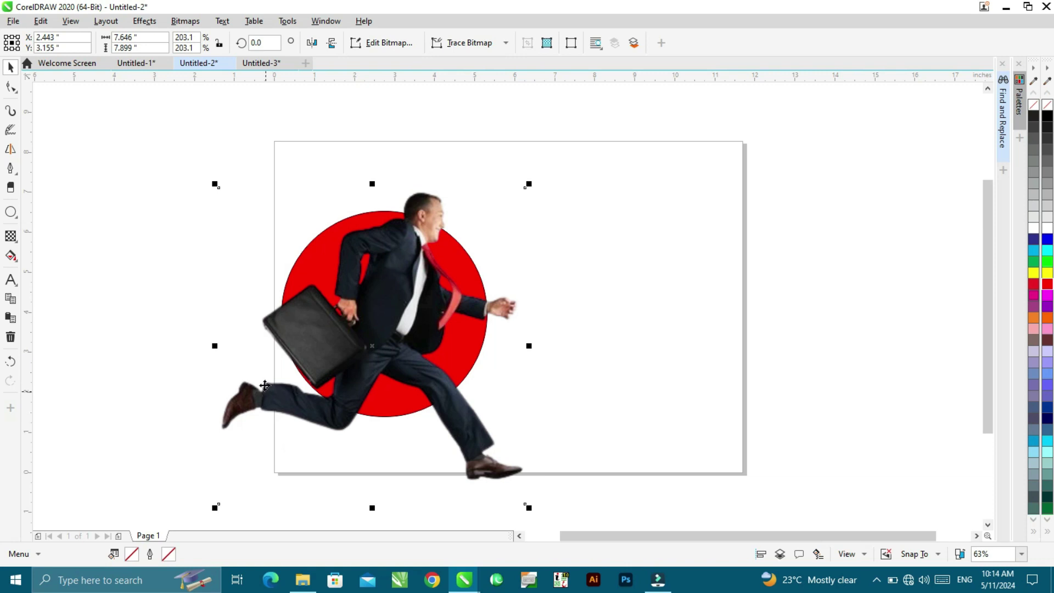
click(11, 87)
drag(216, 502, 263, 366)
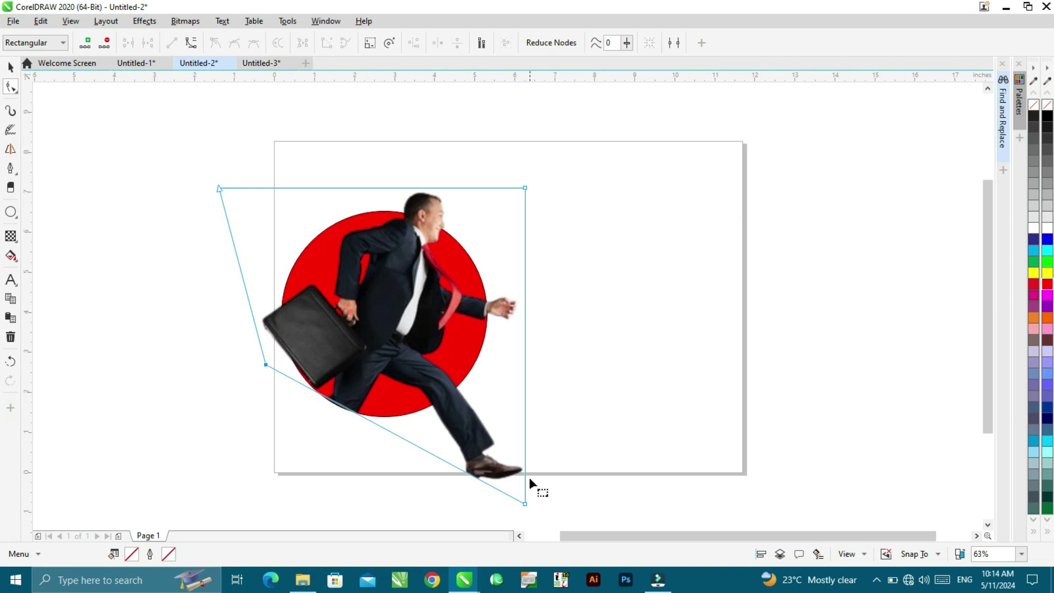
- Add two nodes along the image's slanted lower edge, position them to crop the rear leg while keeping the front foot, and deselect
click(525, 504)
click(414, 442)
drag(409, 446, 405, 462)
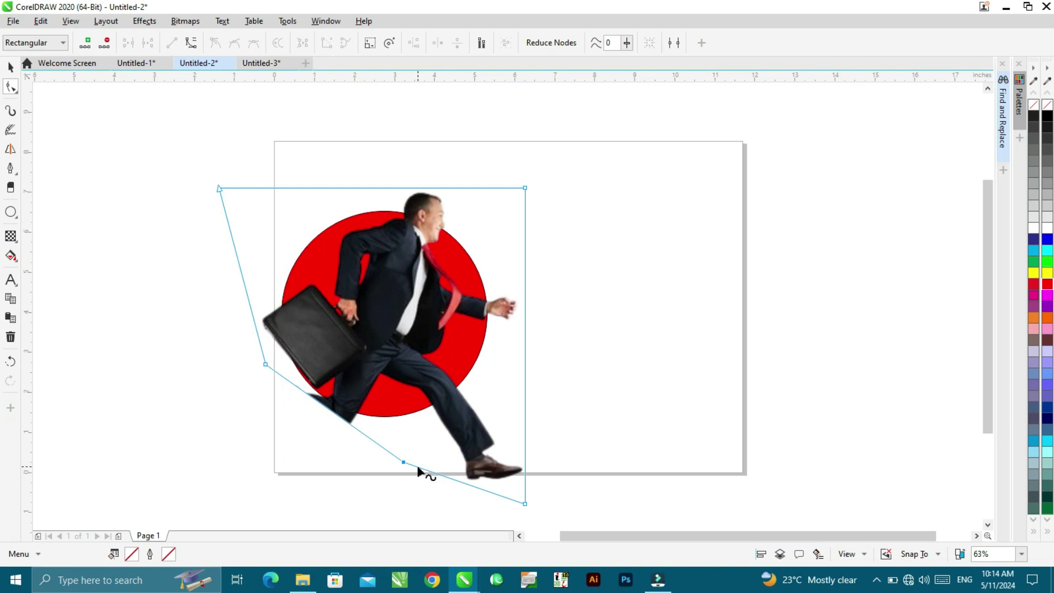
drag(404, 464, 404, 428)
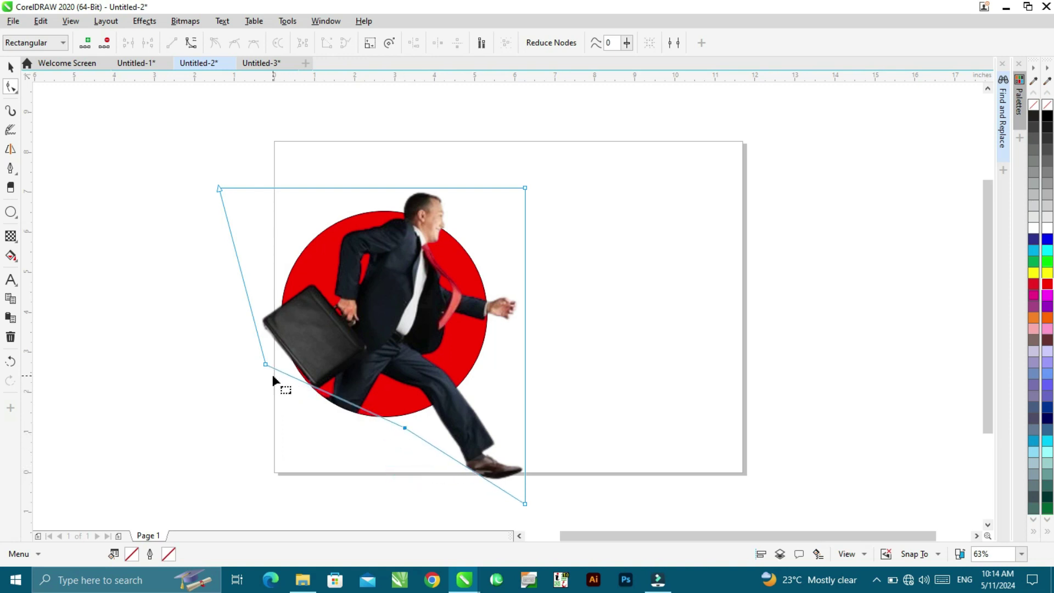
click(463, 472)
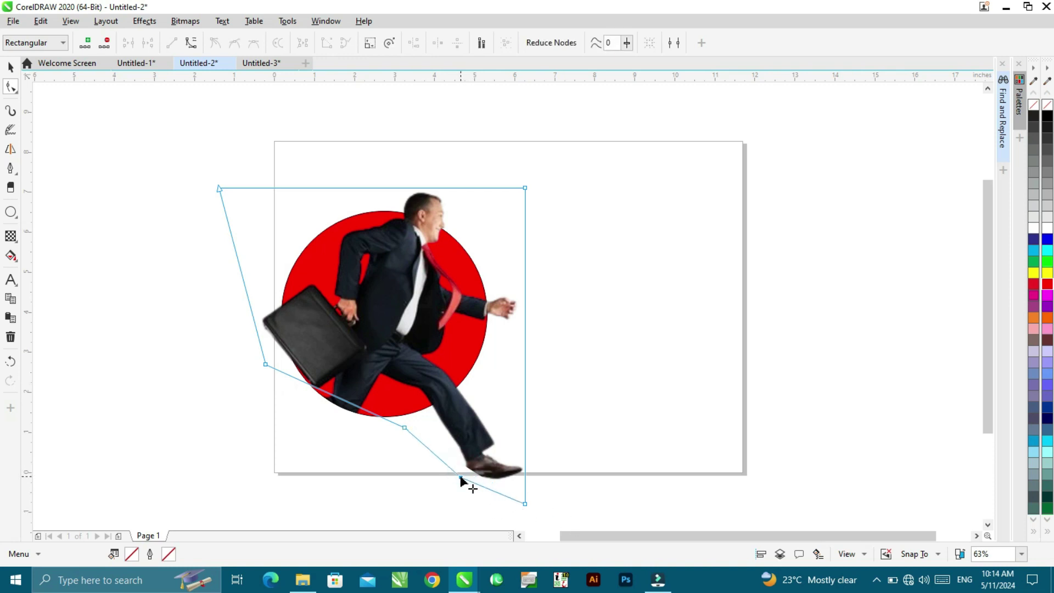
drag(461, 477, 461, 490)
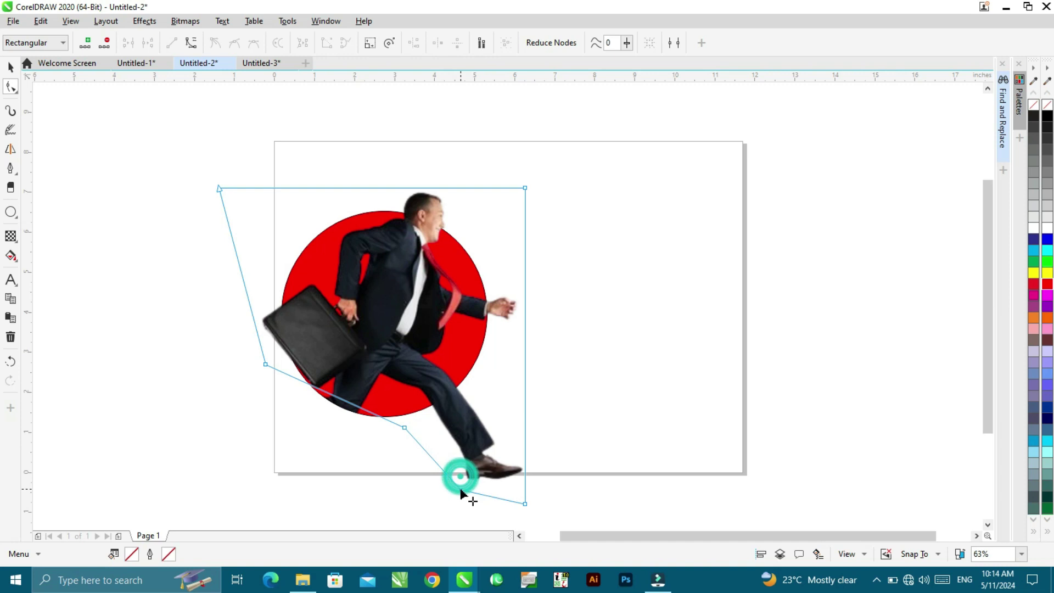
click(11, 66)
click(120, 294)
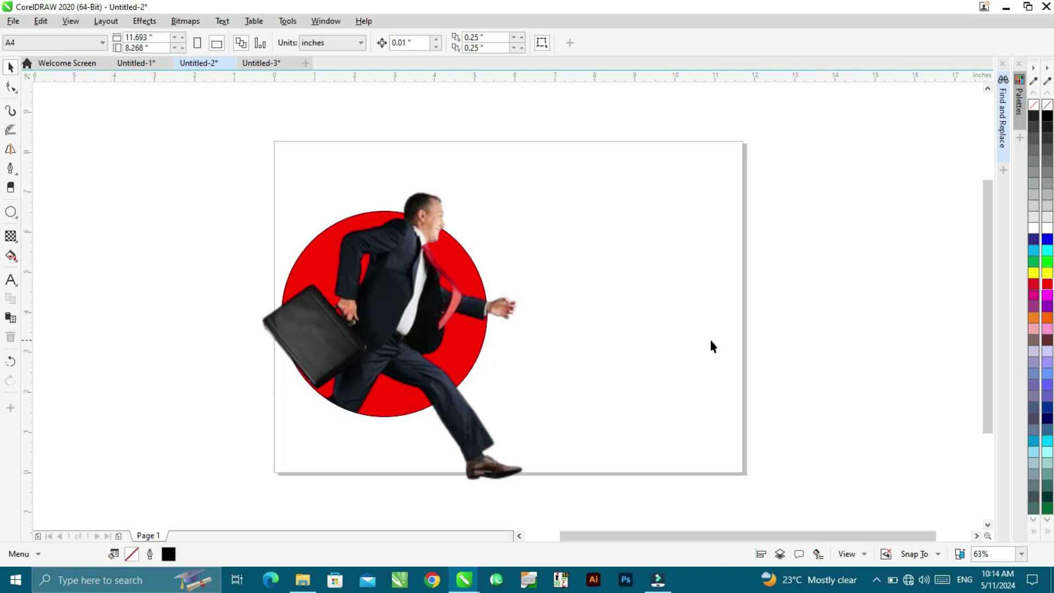
- Select the businessman and the red circle together and nudge them slightly upward
click(612, 335)
drag(191, 165, 596, 506)
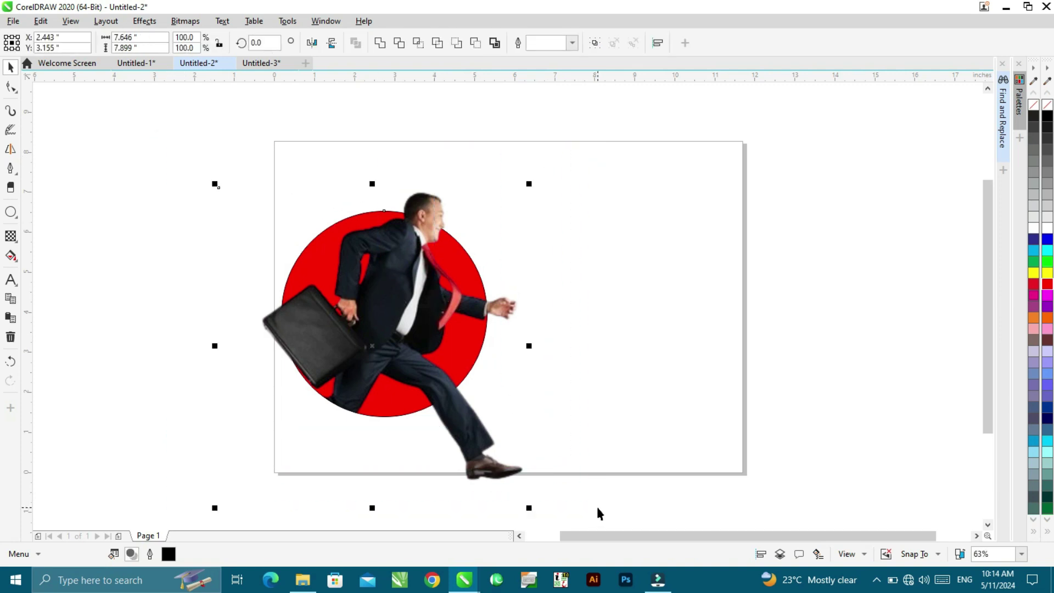
key(Up)
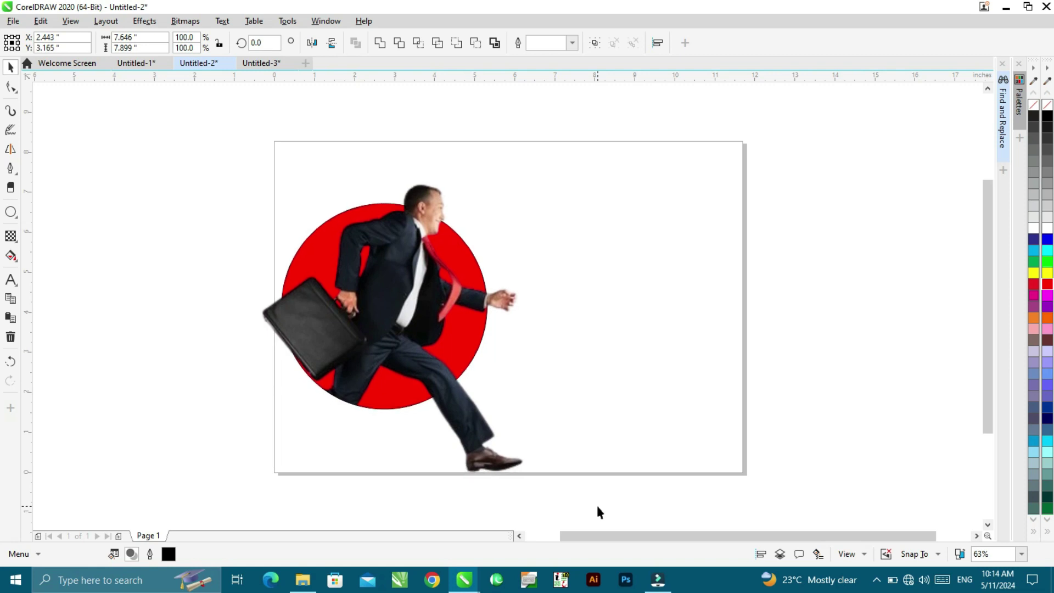
- Nudge the selected businessman and red circle further up so the front foot sits clear of the page's lower edge, and deselect
key(Up)
key(Up)
key(Up)
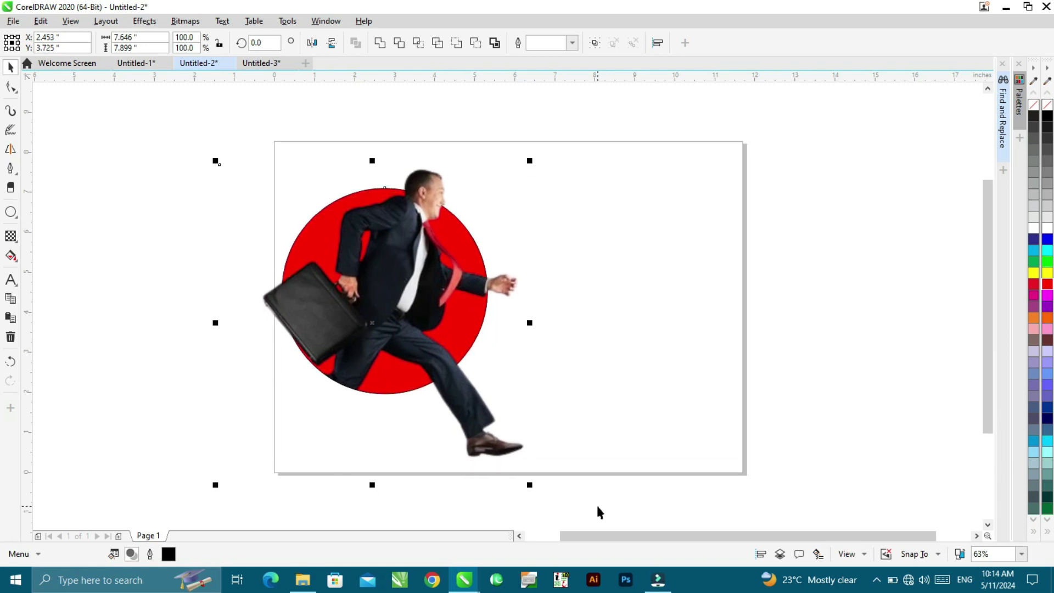
click(647, 403)
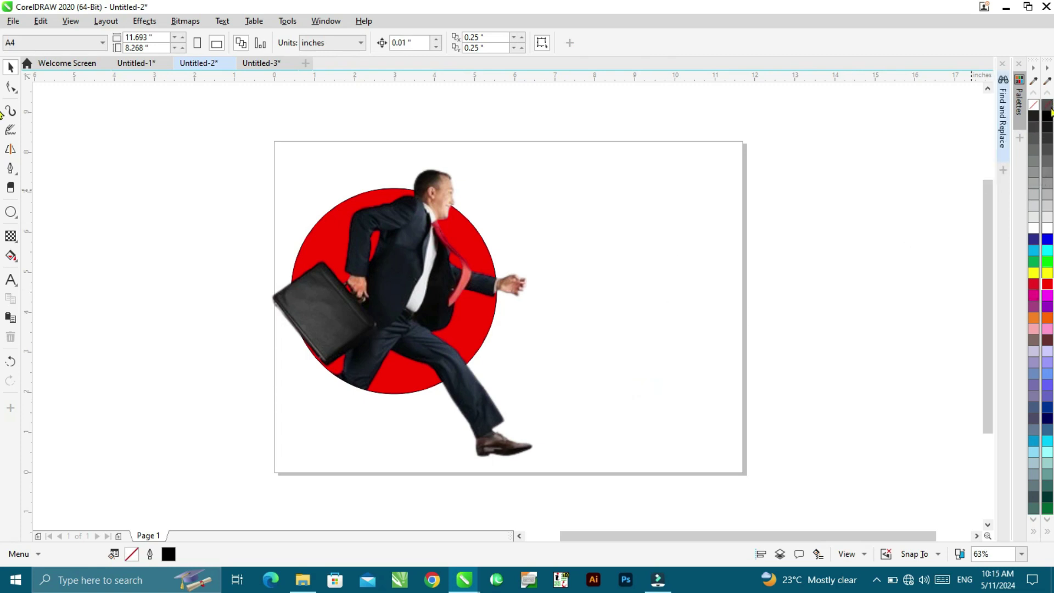
- Create a page-sized rectangle behind the artwork and fill it with black
click(16, 214)
click(30, 216)
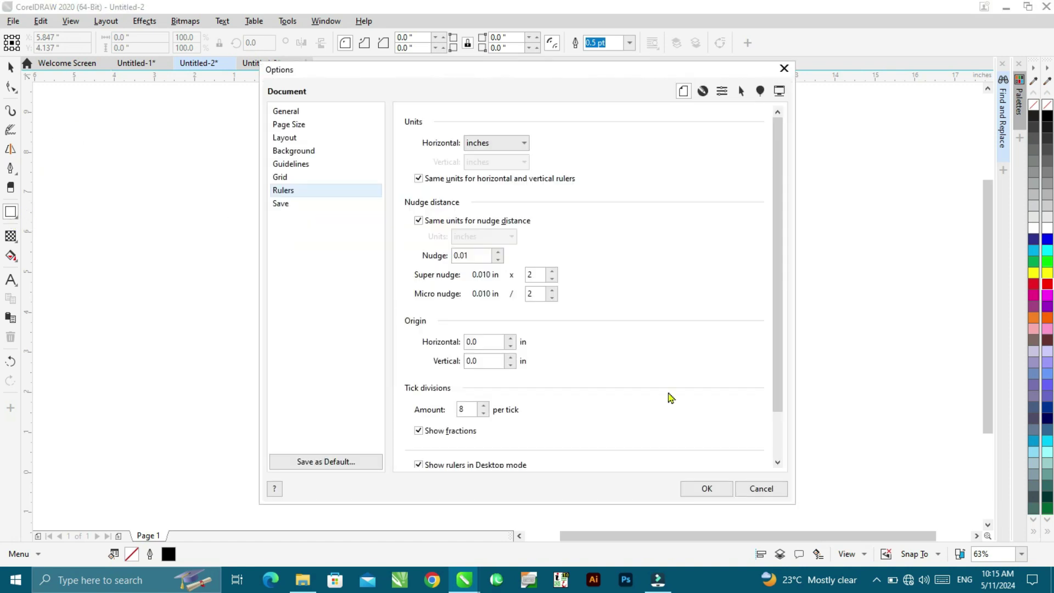
click(760, 488)
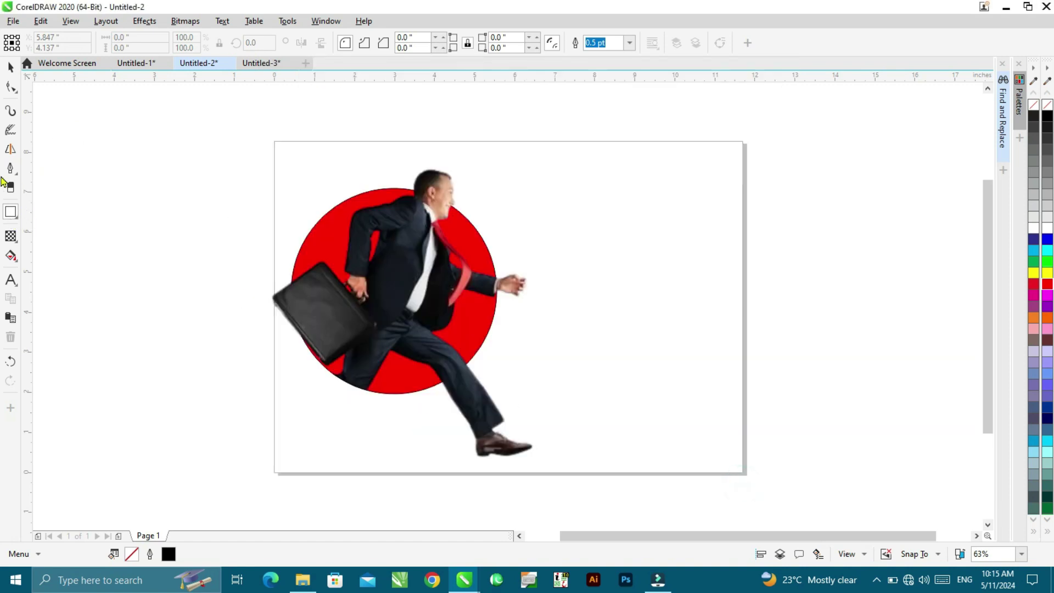
double_click(11, 212)
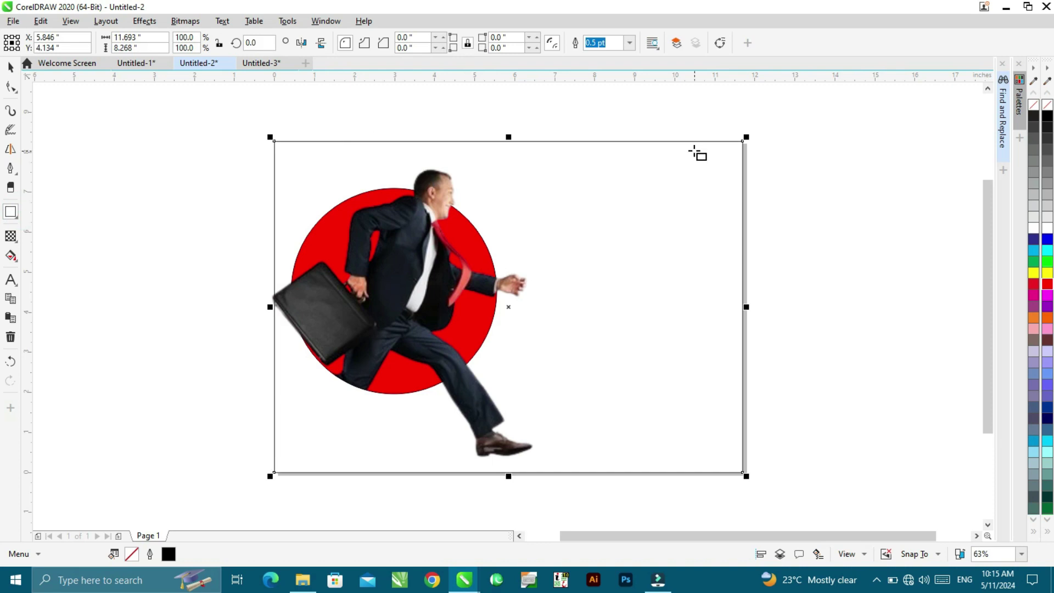
click(11, 67)
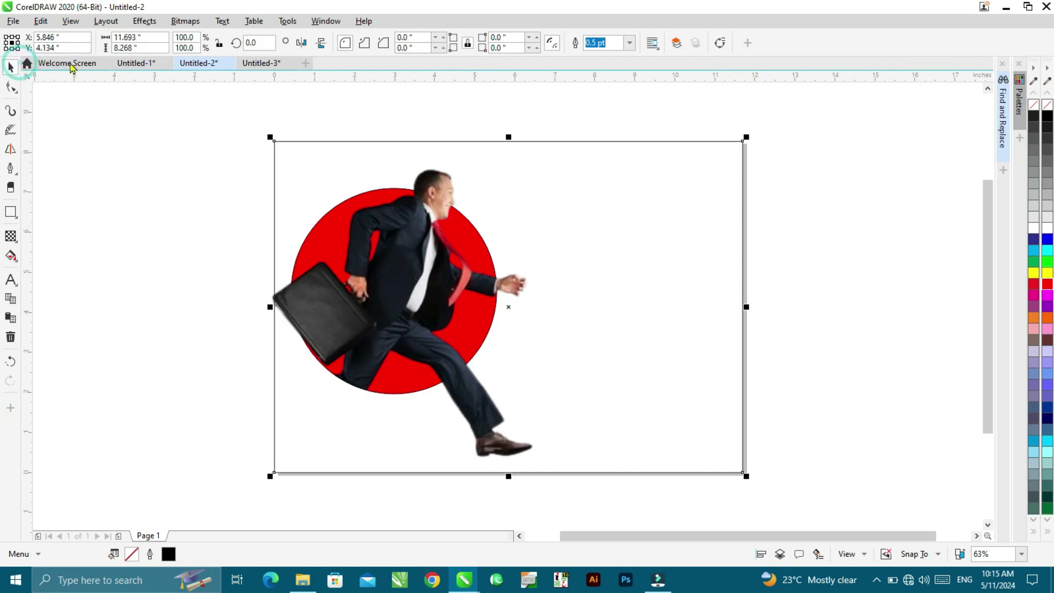
click(1047, 116)
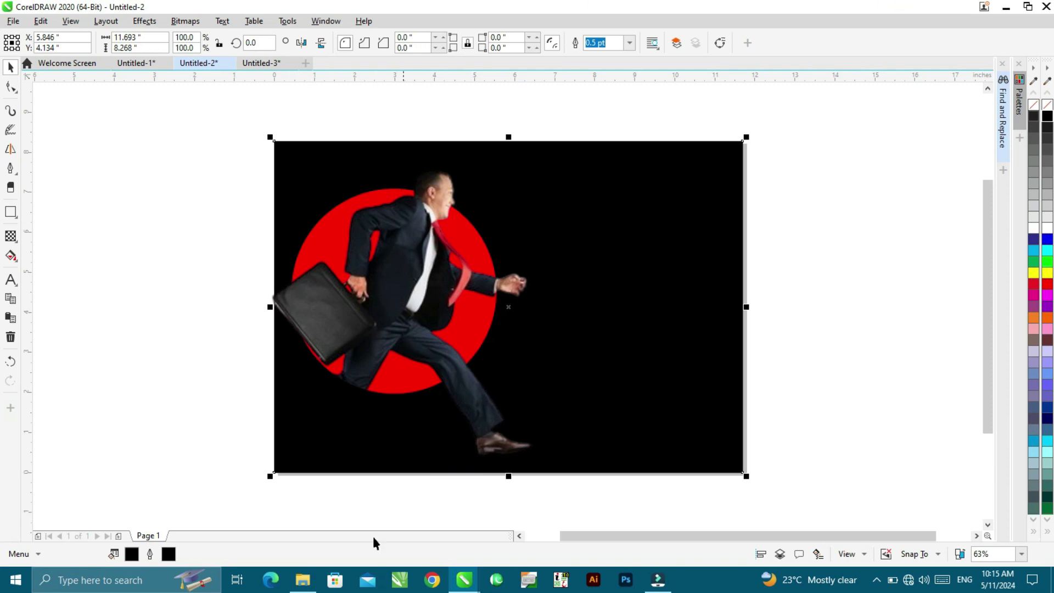
- Bring in another copy of the businessman image from File Explorer beside the page and enlarge it to about 235.9%
click(302, 579)
drag(160, 159, 209, 288)
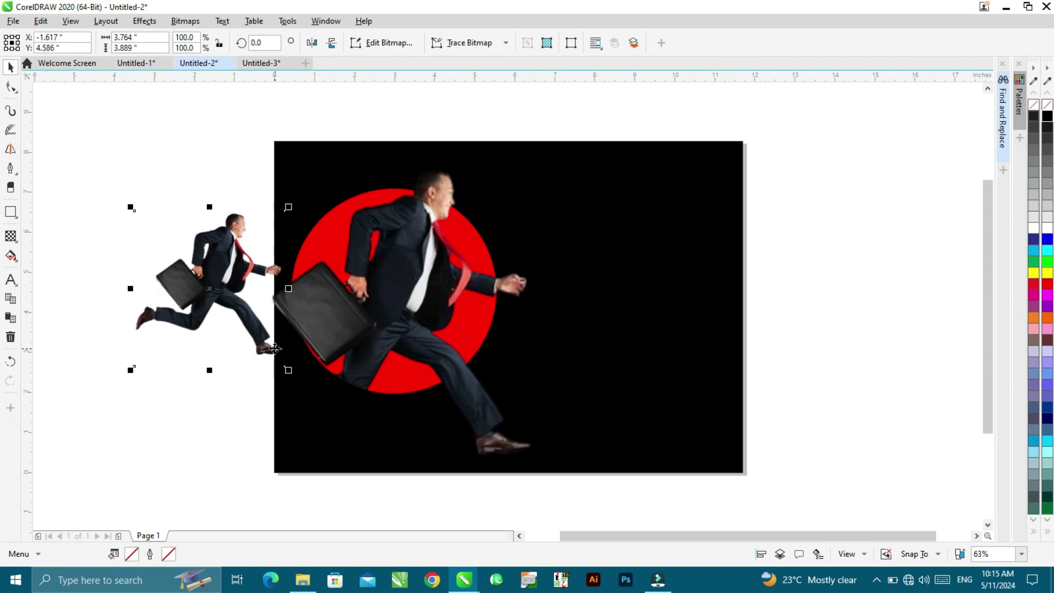
click(284, 363)
click(259, 337)
drag(288, 371, 413, 465)
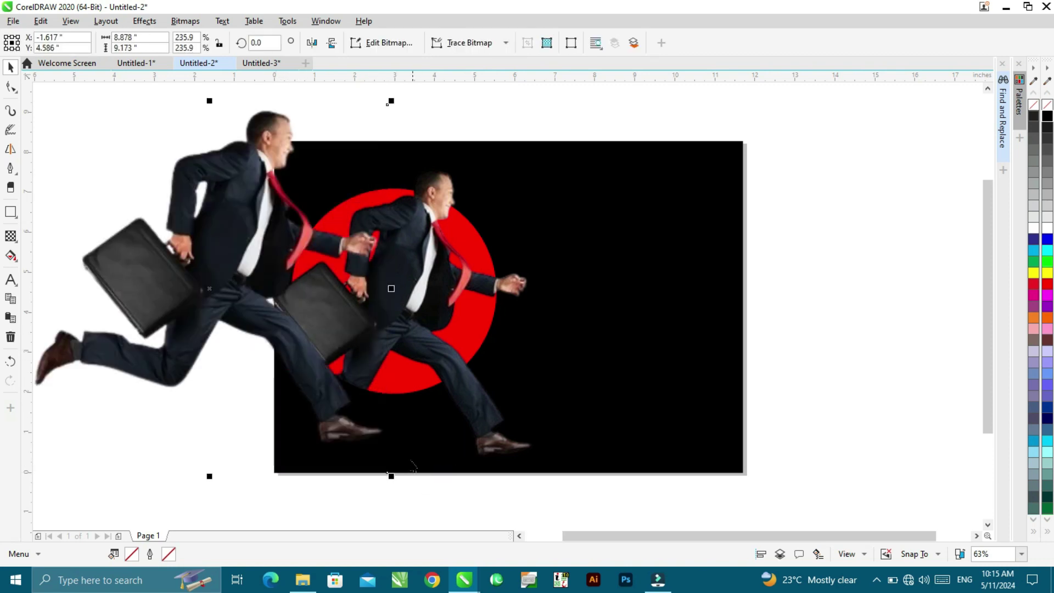
- Convert the enlarged businessman bitmap to Grayscale (8-bit) and move it up and further left, away from the colored figure
click(186, 23)
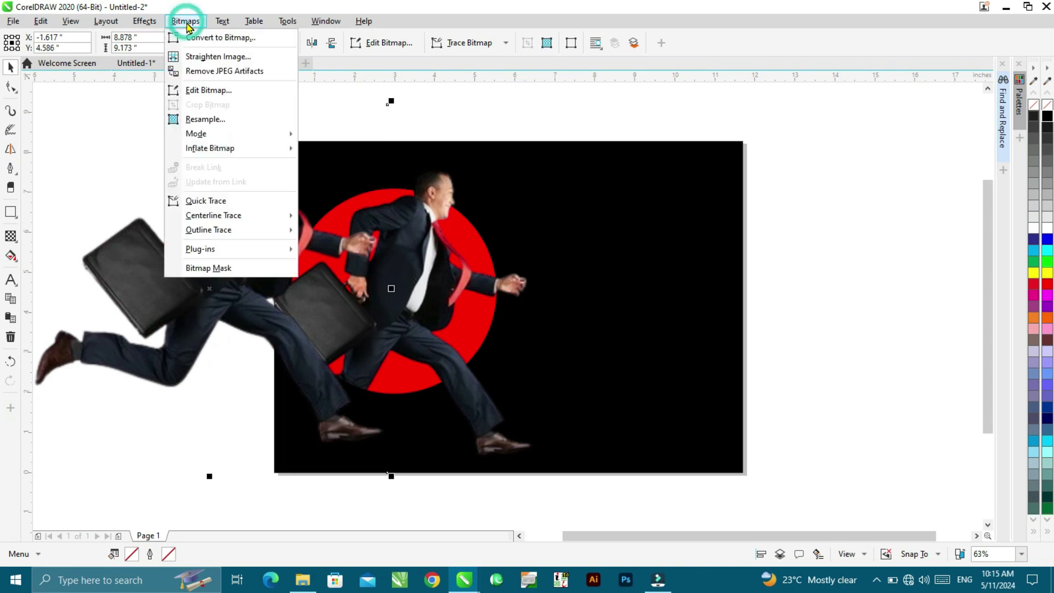
mouse_move(219, 133)
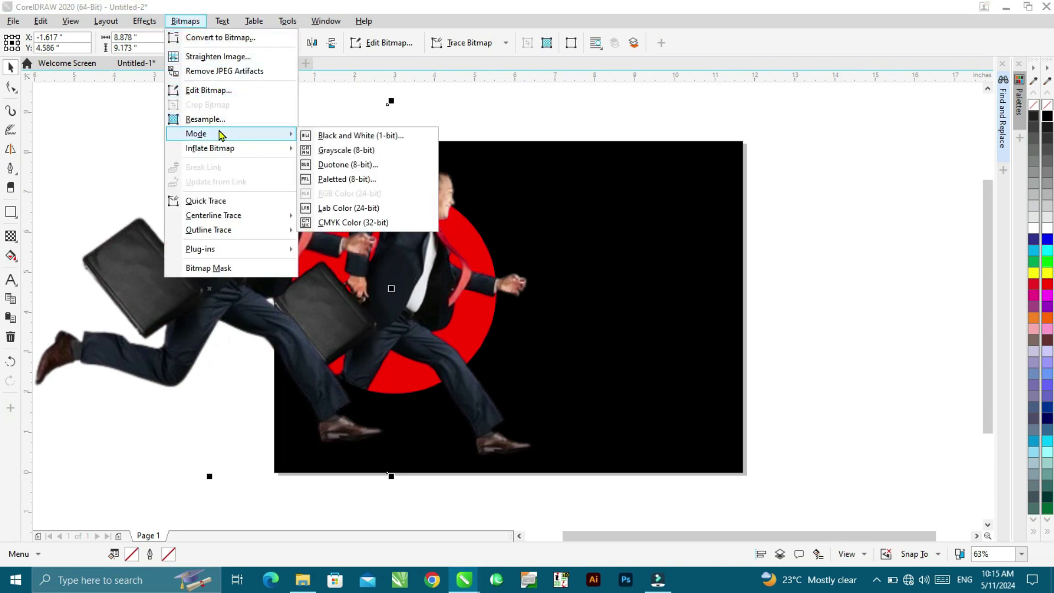
click(346, 153)
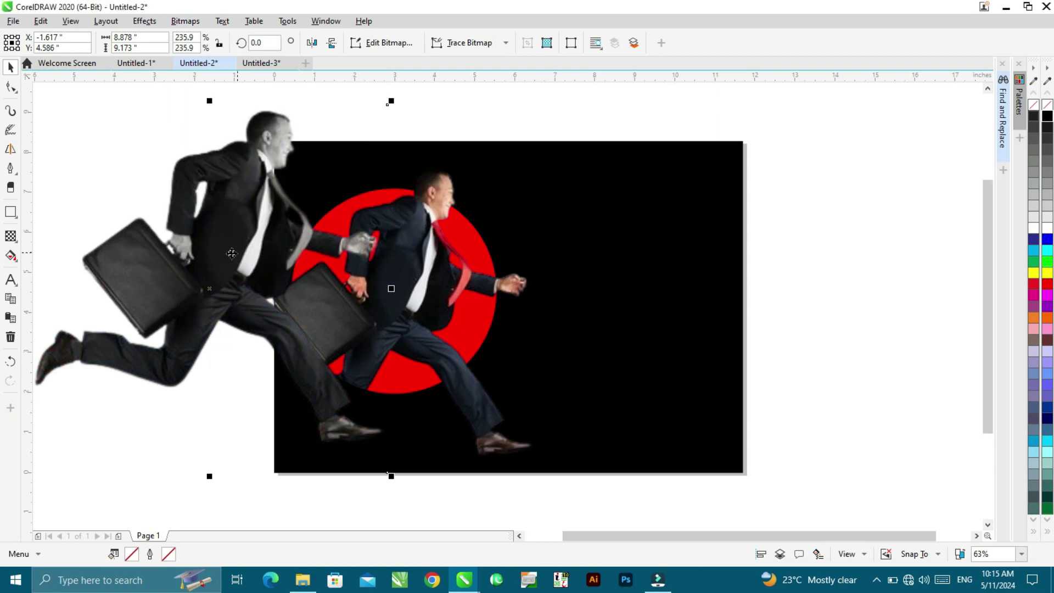
drag(251, 218, 215, 195)
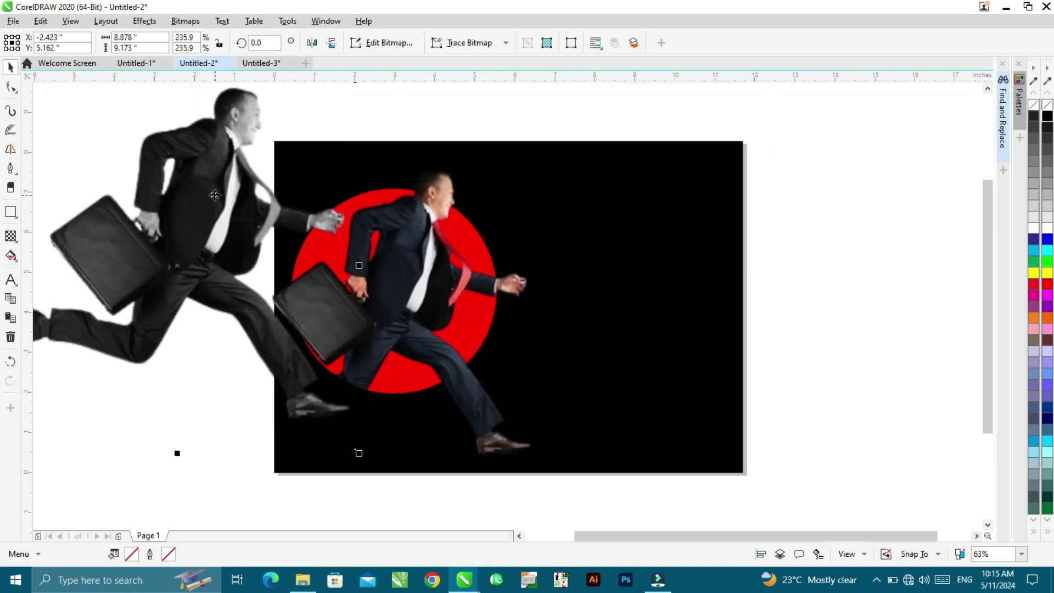
- Try placing the grayscale businessman inside the black rectangle with PowerClip, and undo it
right_click(214, 194)
click(254, 182)
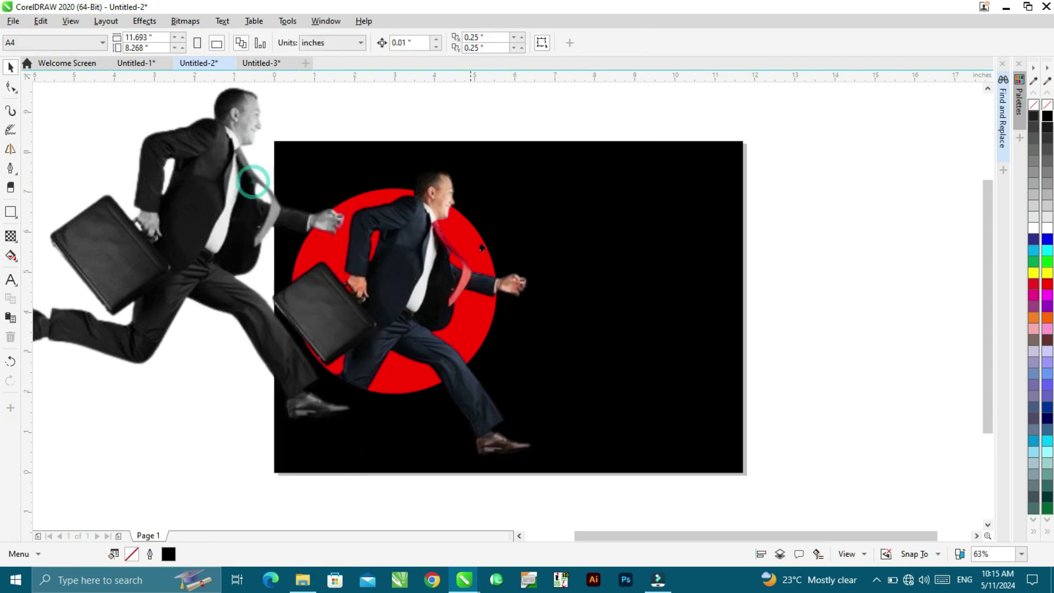
click(563, 278)
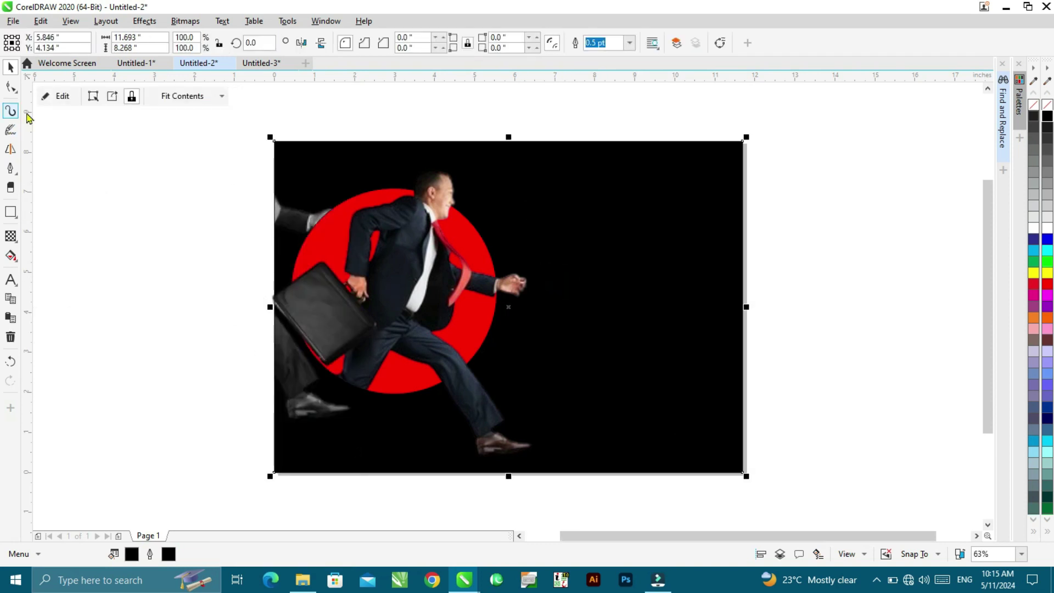
click(57, 98)
click(57, 97)
key(ctrl+z)
key(ctrl+z)
key(ctrl+z)
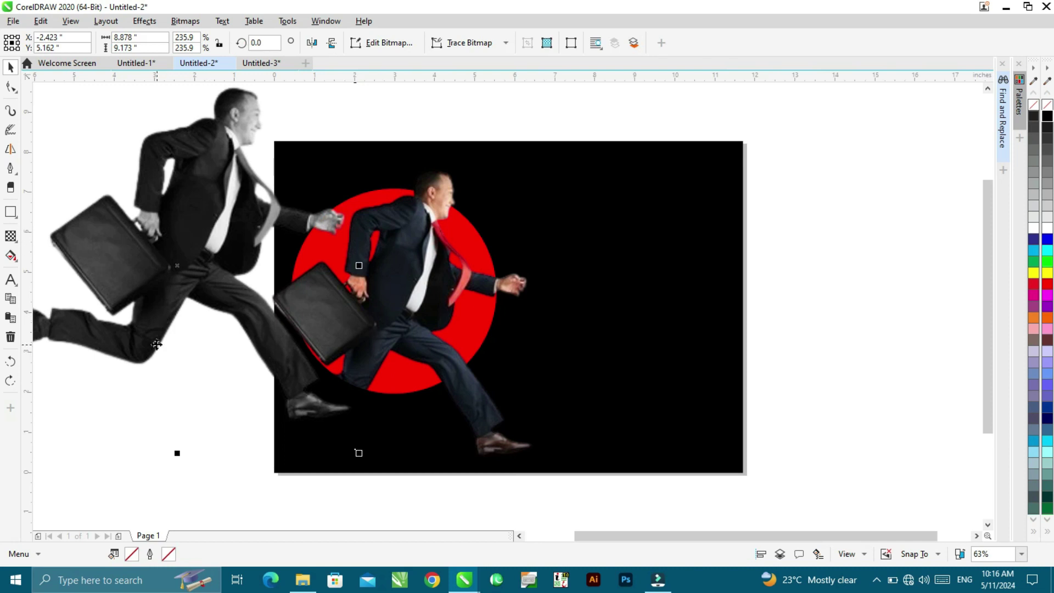
- Apply uniform transparency of 59 to the grayscale businessman
click(12, 236)
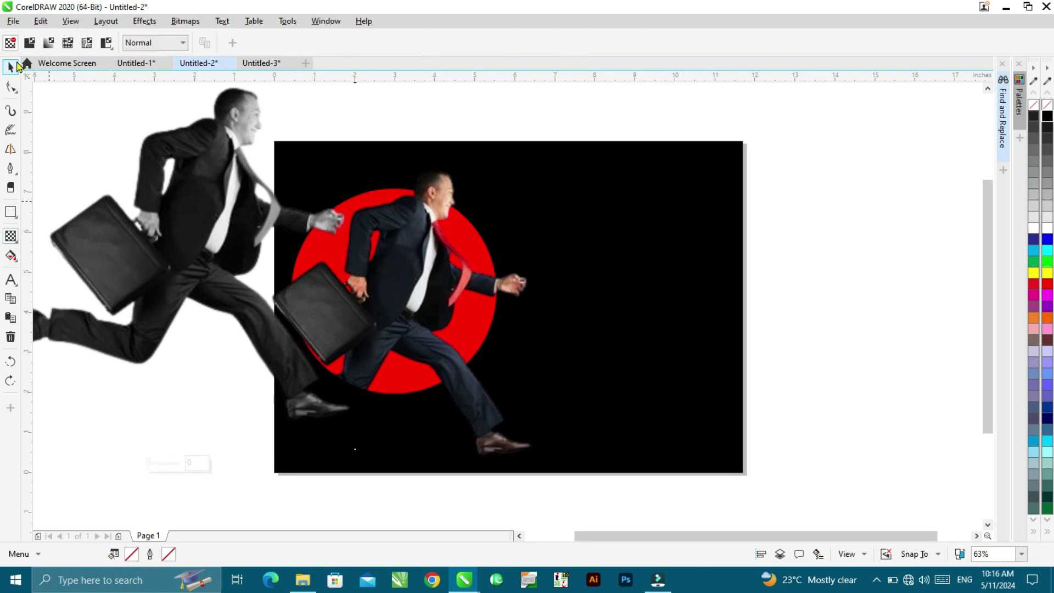
click(29, 43)
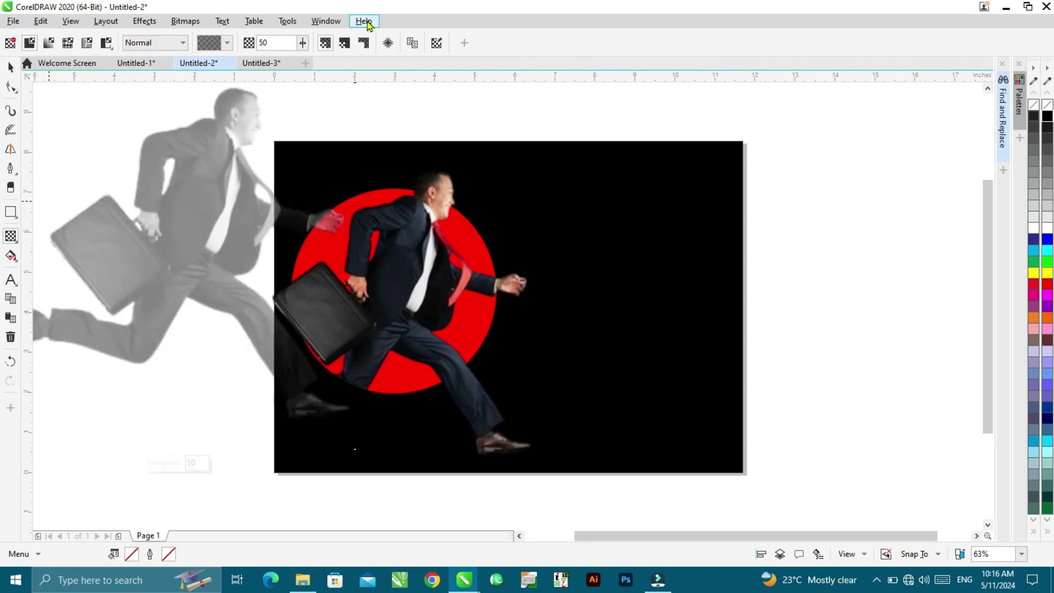
click(303, 42)
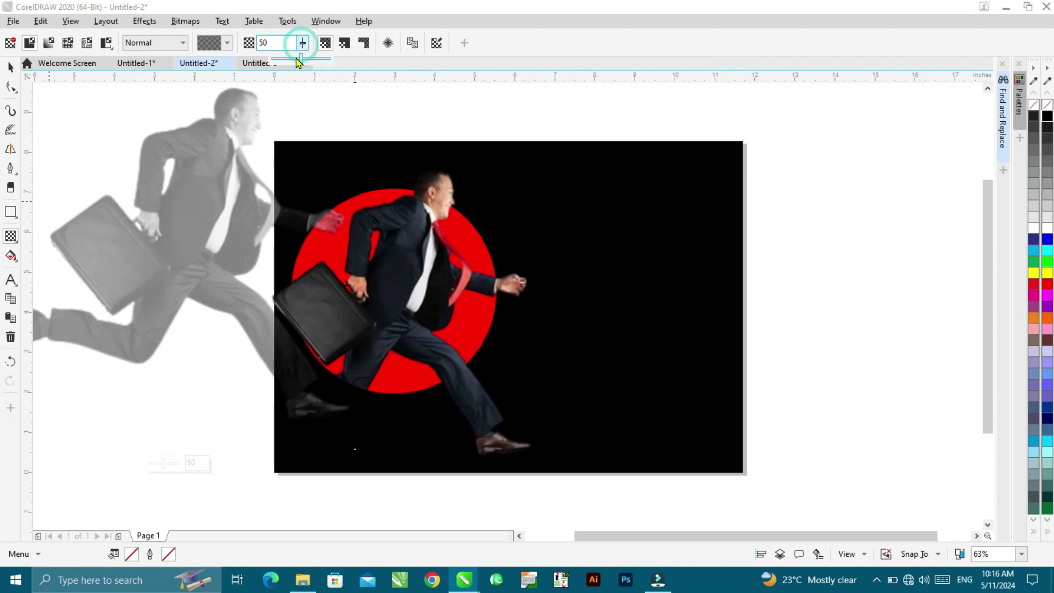
drag(302, 61, 307, 62)
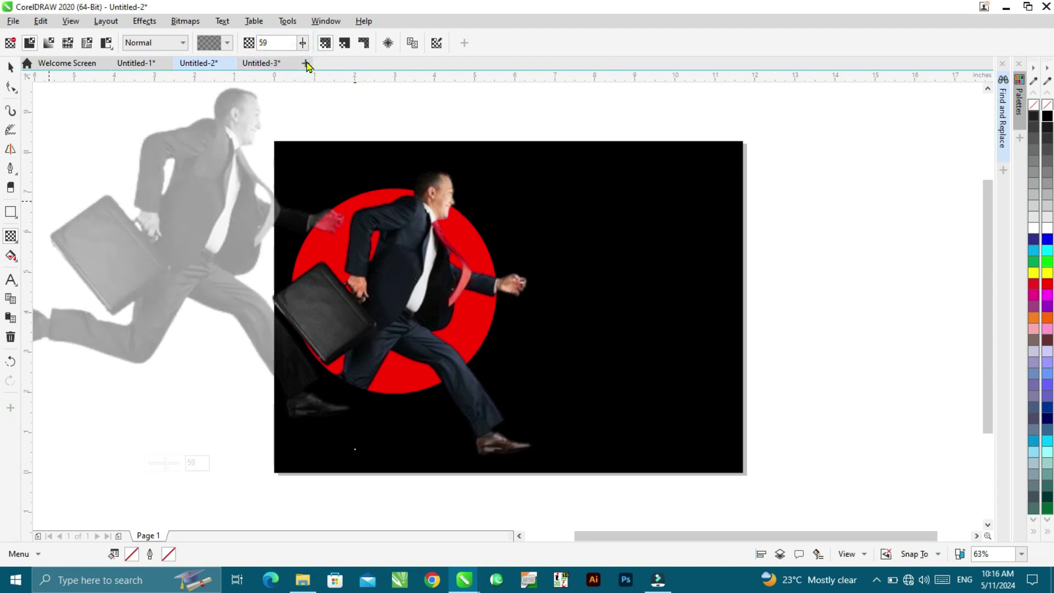
click(10, 67)
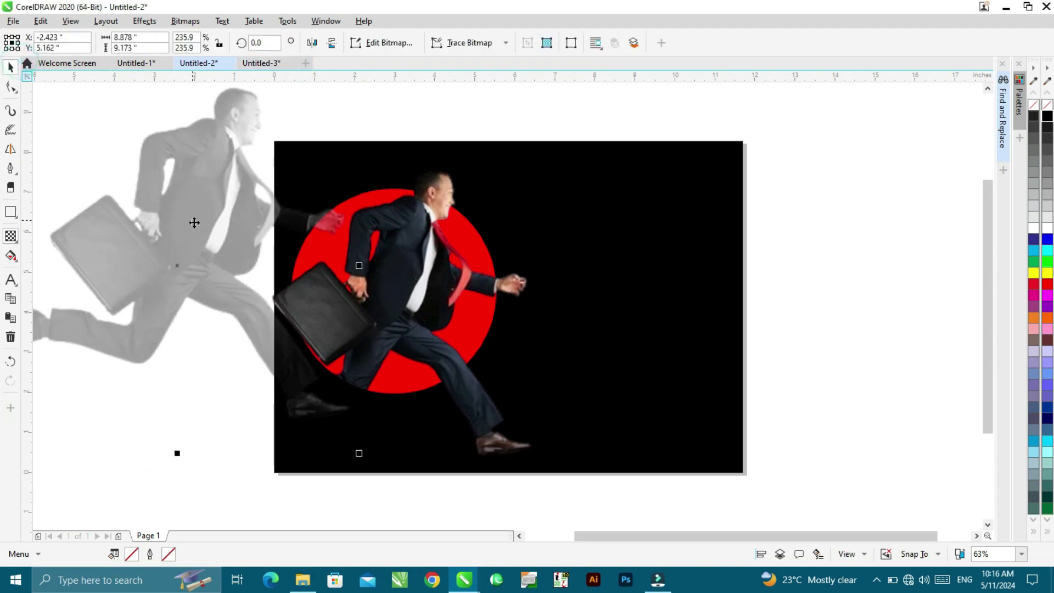
- PowerClip the transparent grayscale businessman inside the black background rectangle
right_click(195, 228)
click(220, 182)
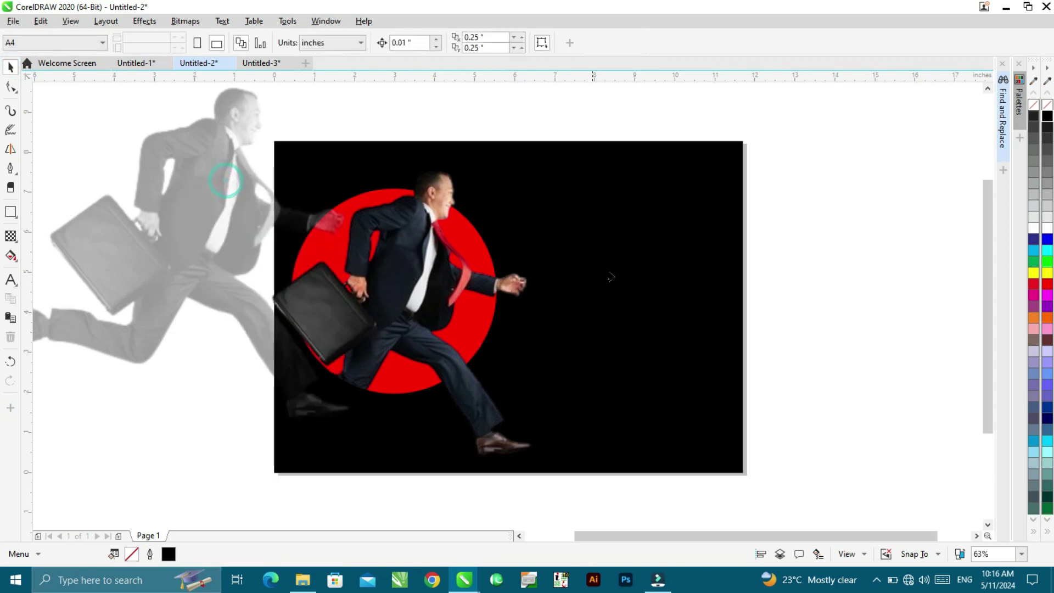
click(635, 287)
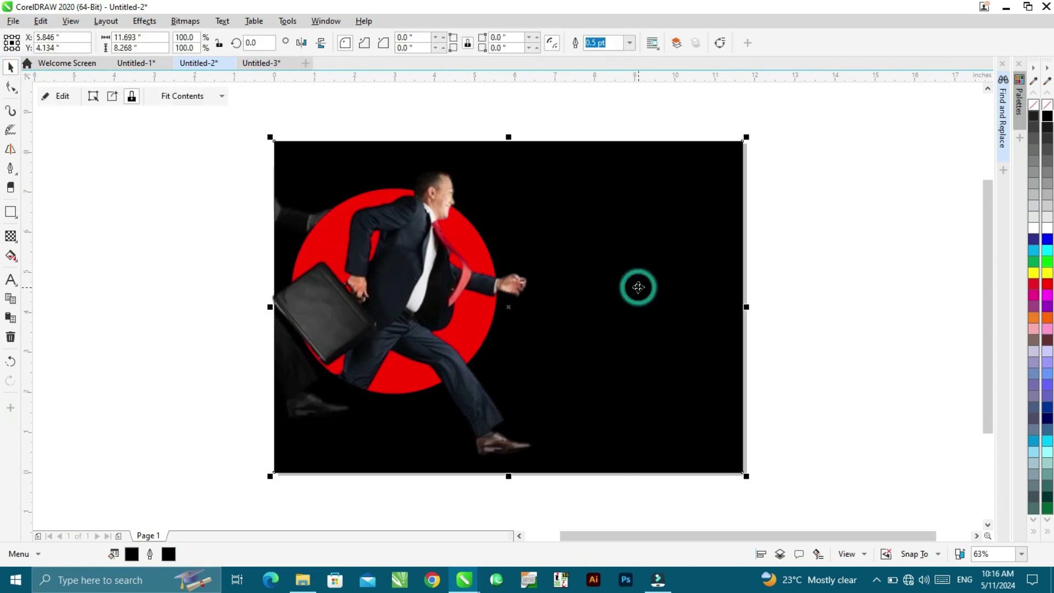
- Edit the rectangle's PowerClip contents, move the grayscale businessman to the right half of the page, finish editing, and deselect
click(62, 99)
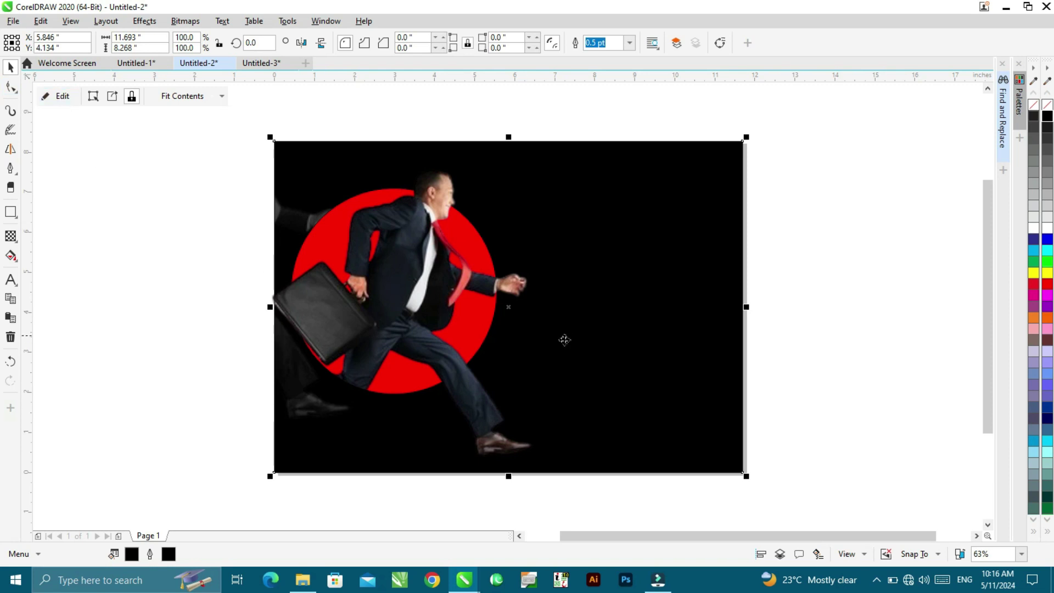
drag(195, 278, 588, 299)
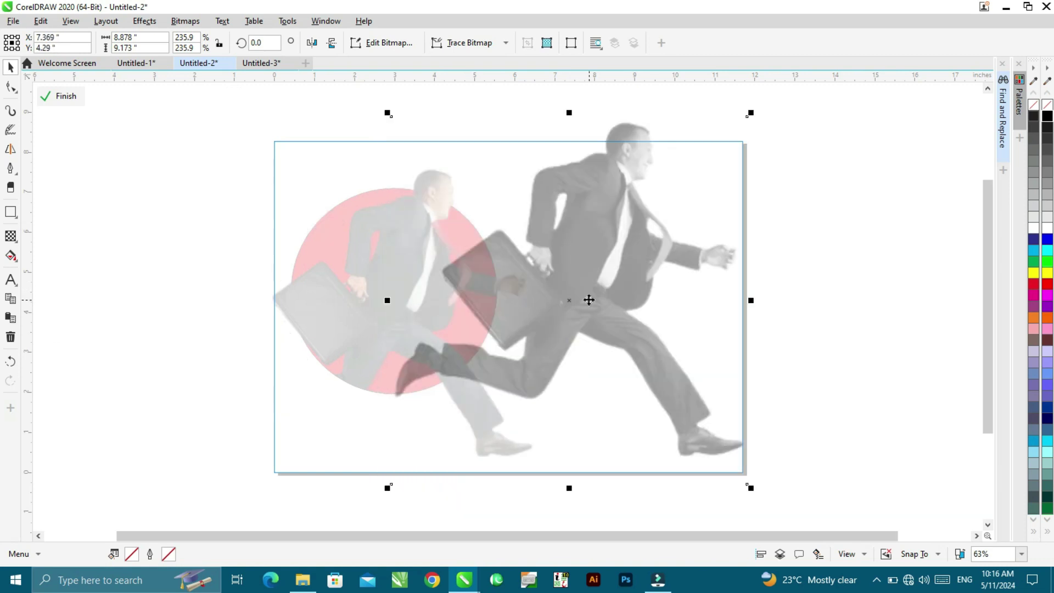
click(588, 299)
click(588, 300)
click(589, 299)
drag(588, 298, 591, 309)
click(591, 309)
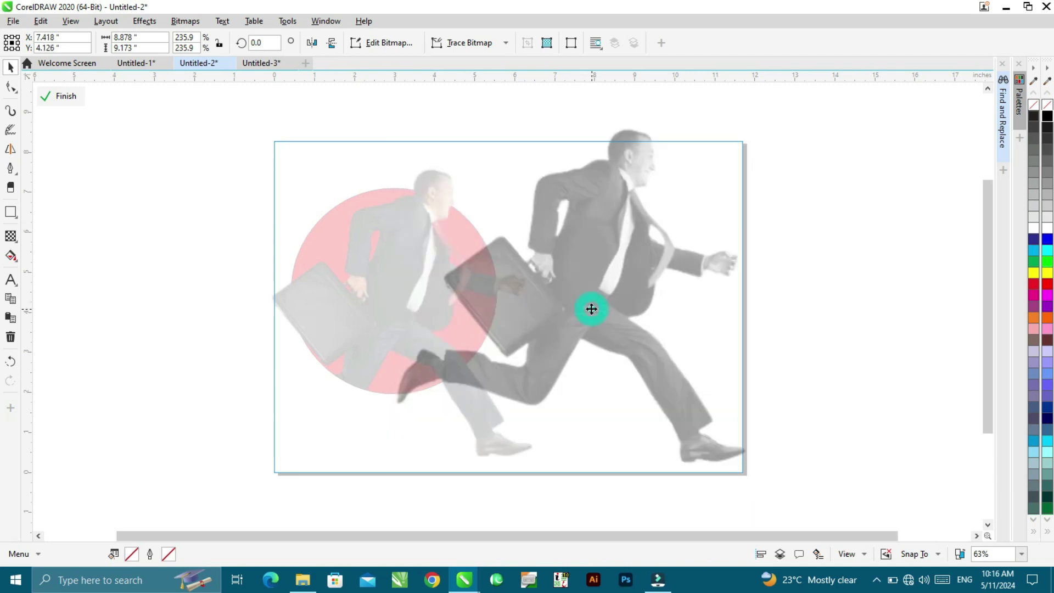
click(591, 309)
mouse_move(592, 309)
mouse_down()
mouse_move(591, 318)
mouse_move(581, 310)
mouse_move(590, 309)
mouse_up()
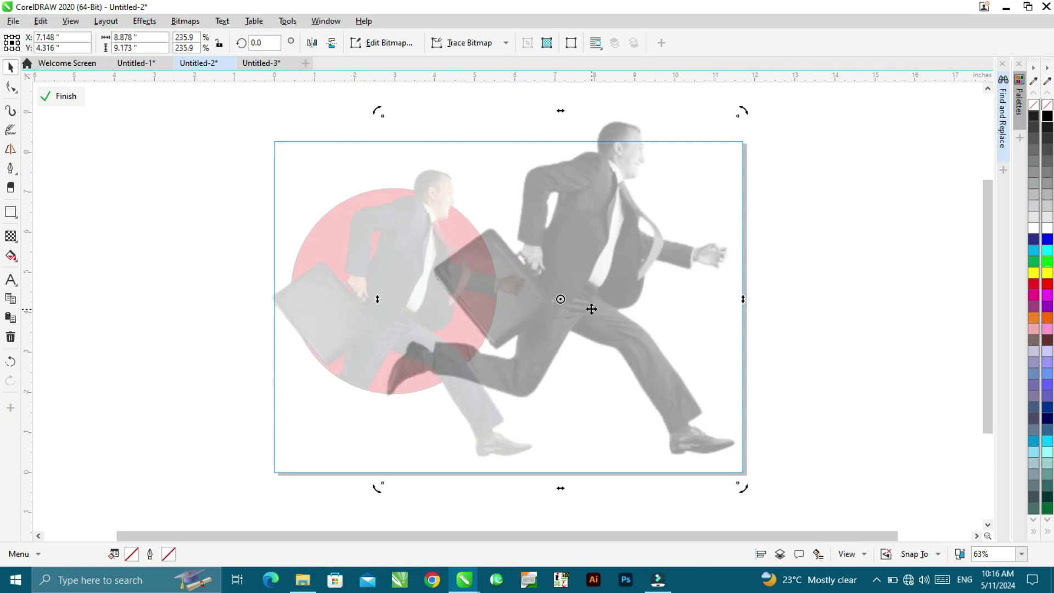
click(61, 99)
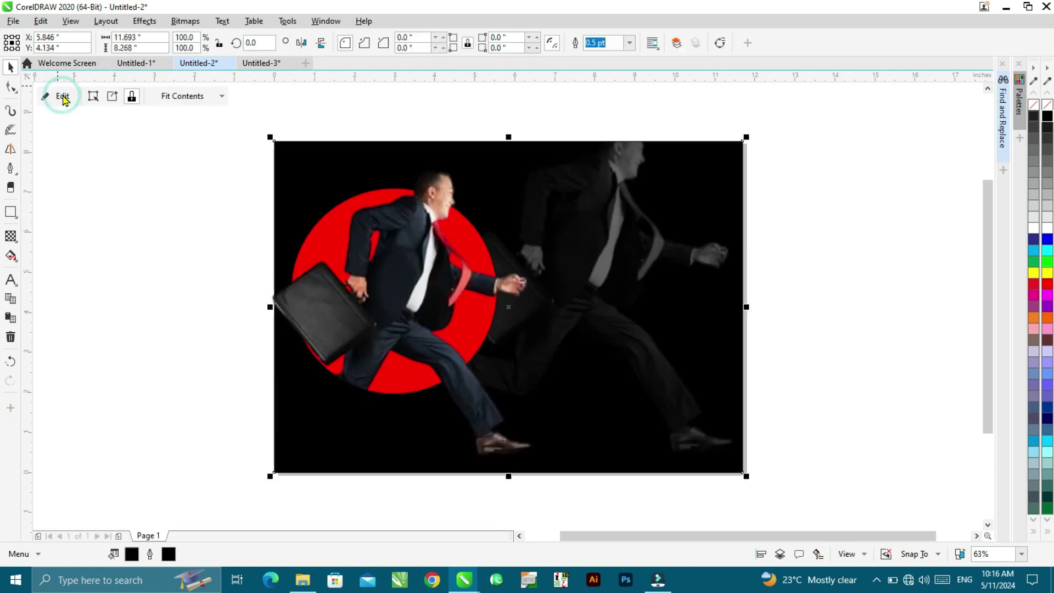
click(193, 317)
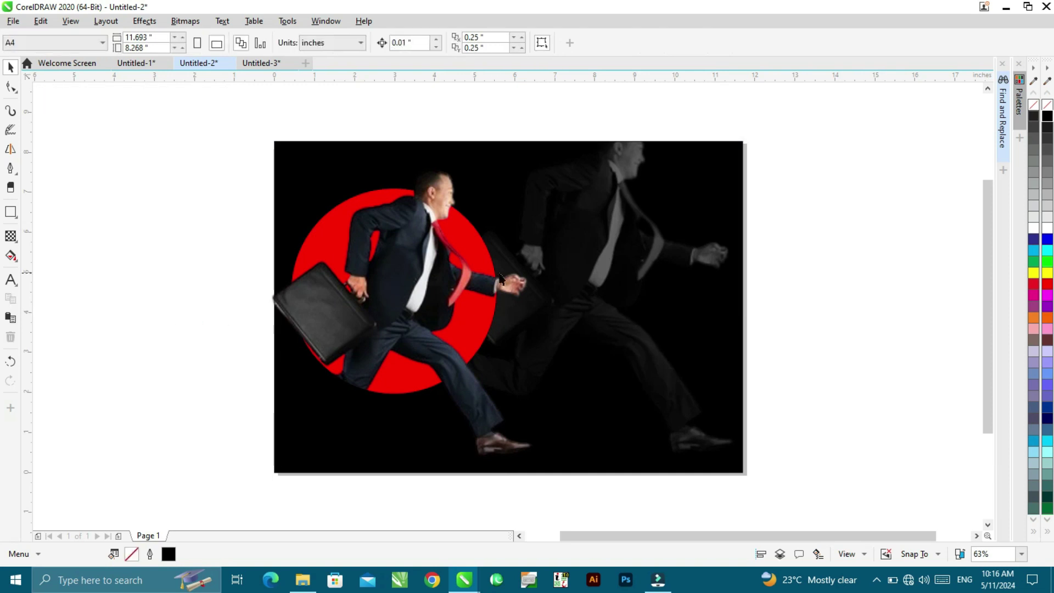
- Reopen the black rectangle's PowerClip contents, select the grayscale businessman, and finish editing without altering it
double_click(599, 248)
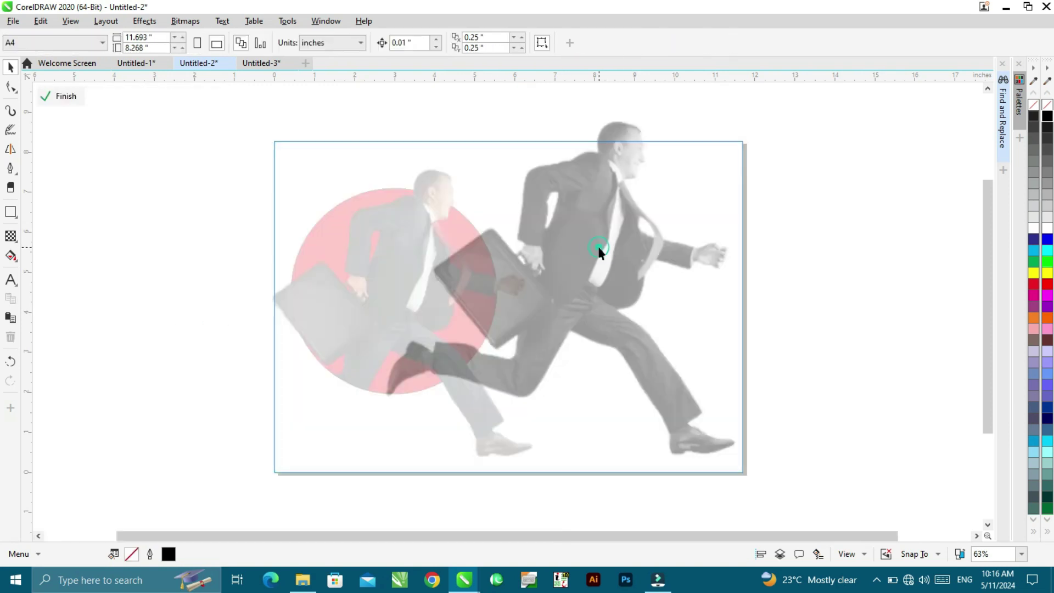
click(598, 248)
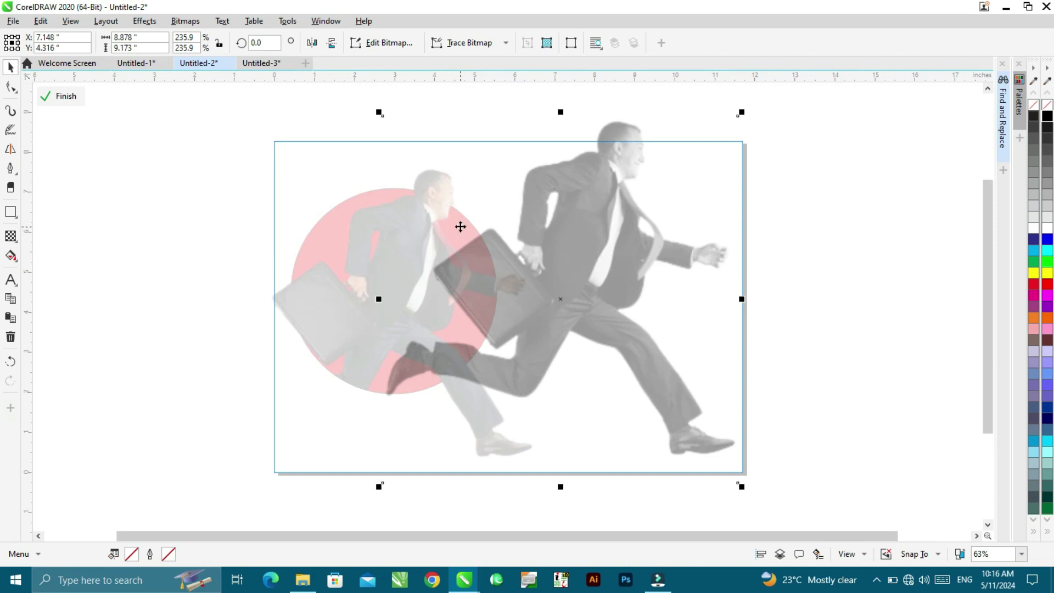
click(67, 97)
click(192, 387)
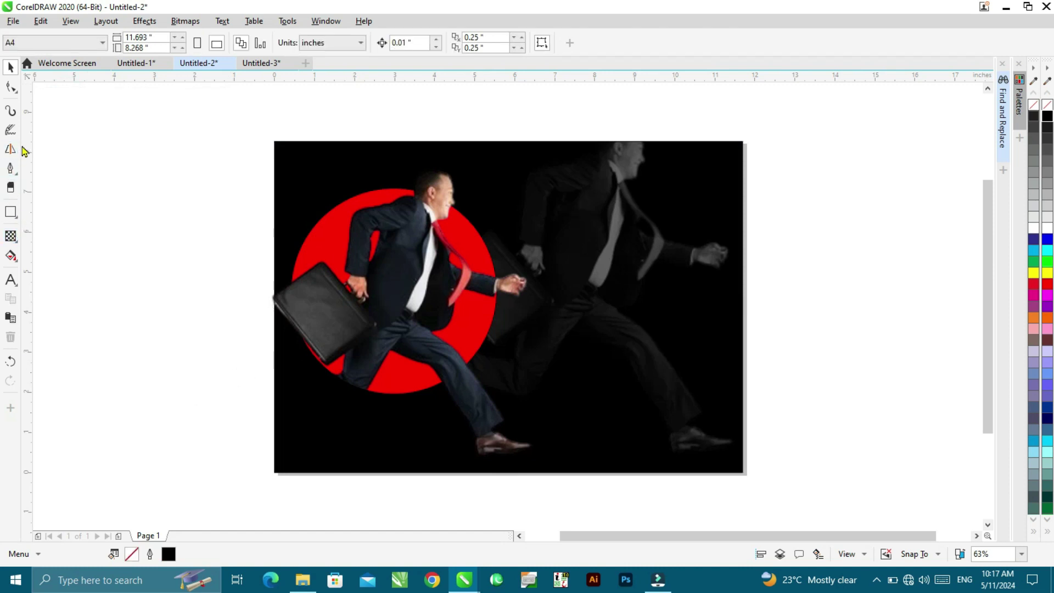
- Add the text "Power" in Arial 24 pt in the empty area left of the page
click(11, 281)
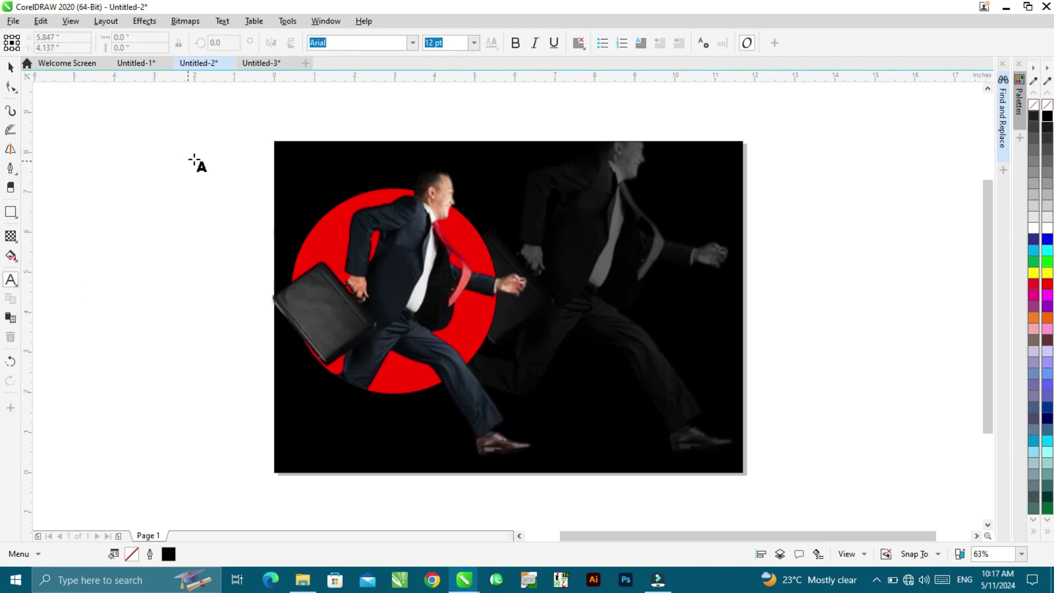
click(144, 161)
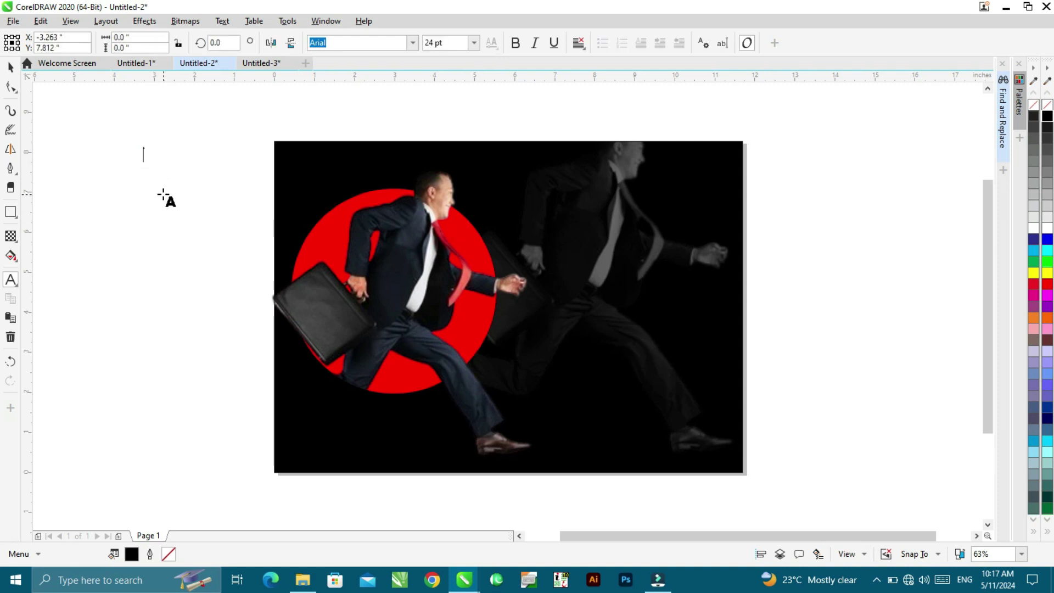
key(Escape)
text(Power)
key(Escape)
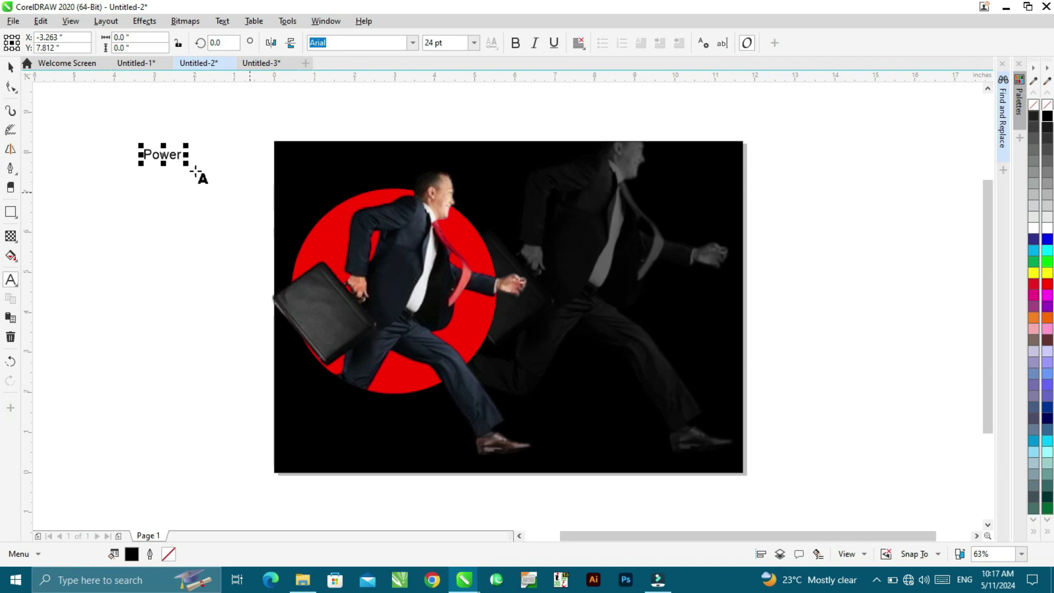
click(11, 67)
click(372, 268)
right_click(373, 267)
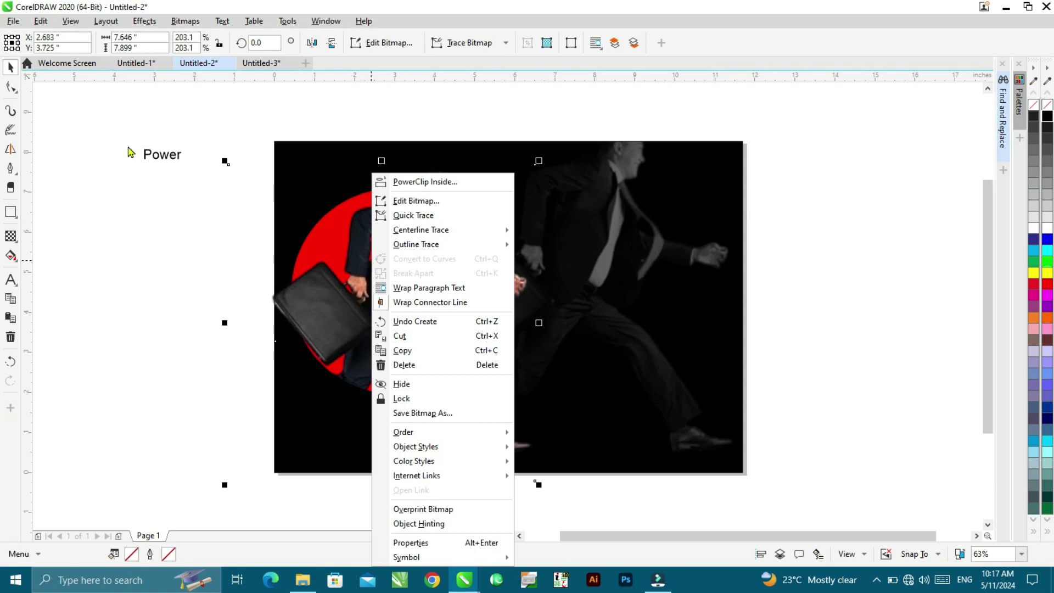
- Extend the text "Power" to read "PowerClip", then enlarge it to about 110 pt across the page's upper-left corner
click(181, 161)
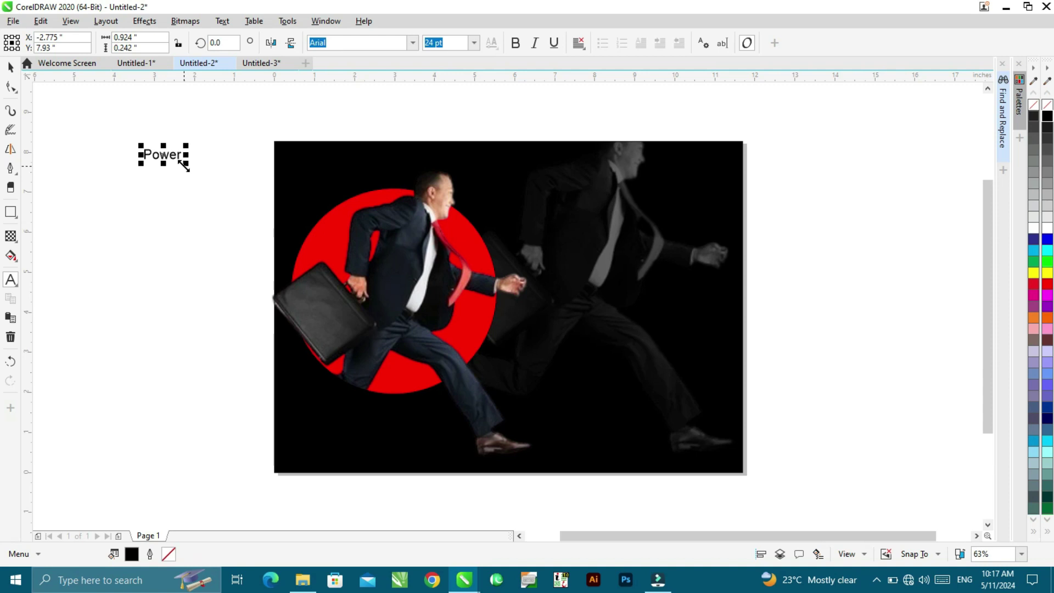
click(181, 161)
text(Clip)
key(Escape)
drag(207, 165, 310, 233)
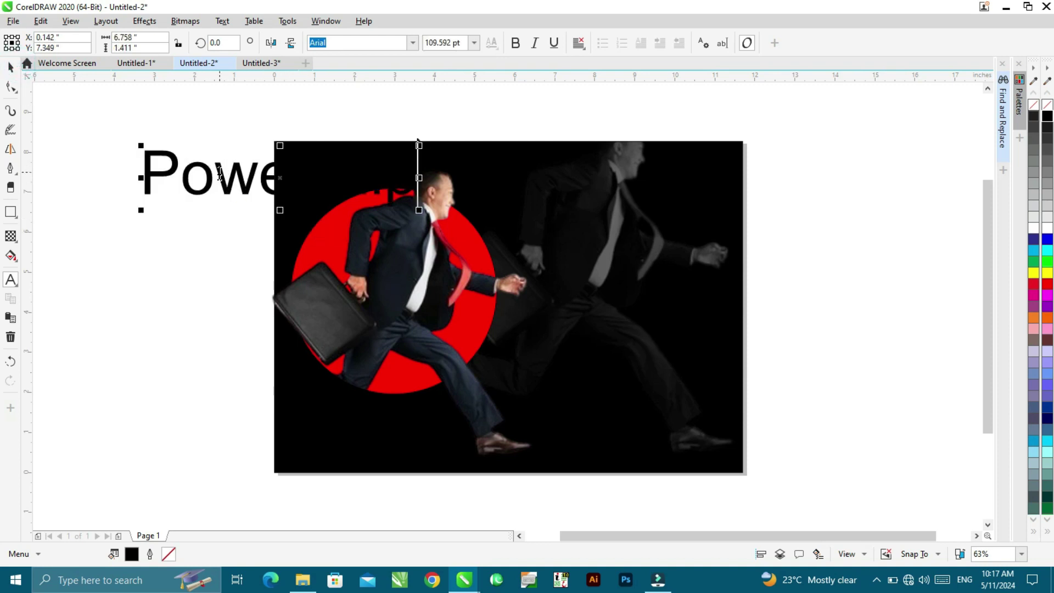
drag(276, 179, 164, 144)
- Set the font of the PowerClip text to Arial Black
click(414, 43)
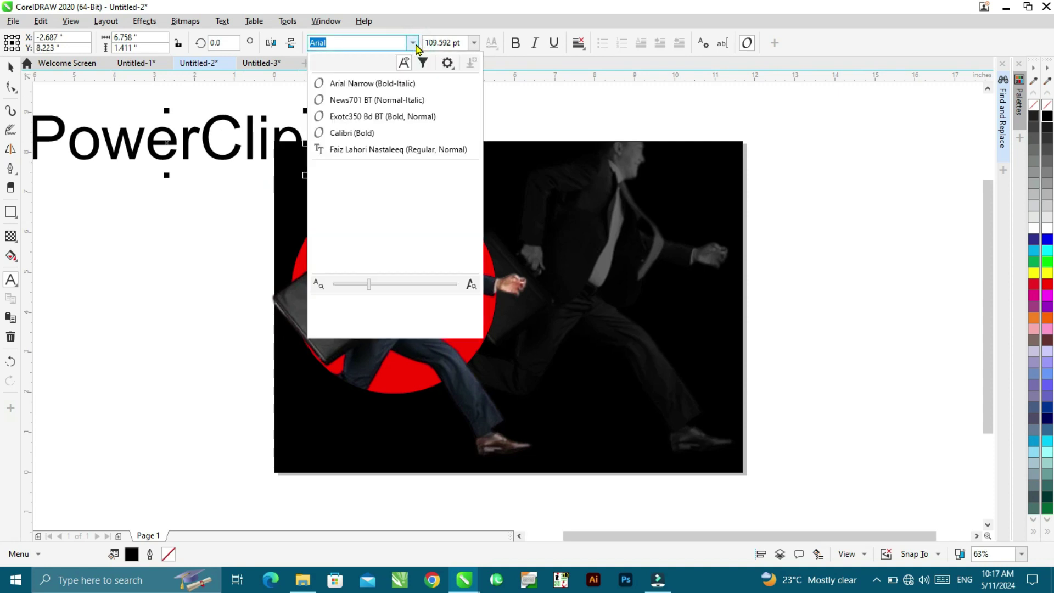
click(418, 117)
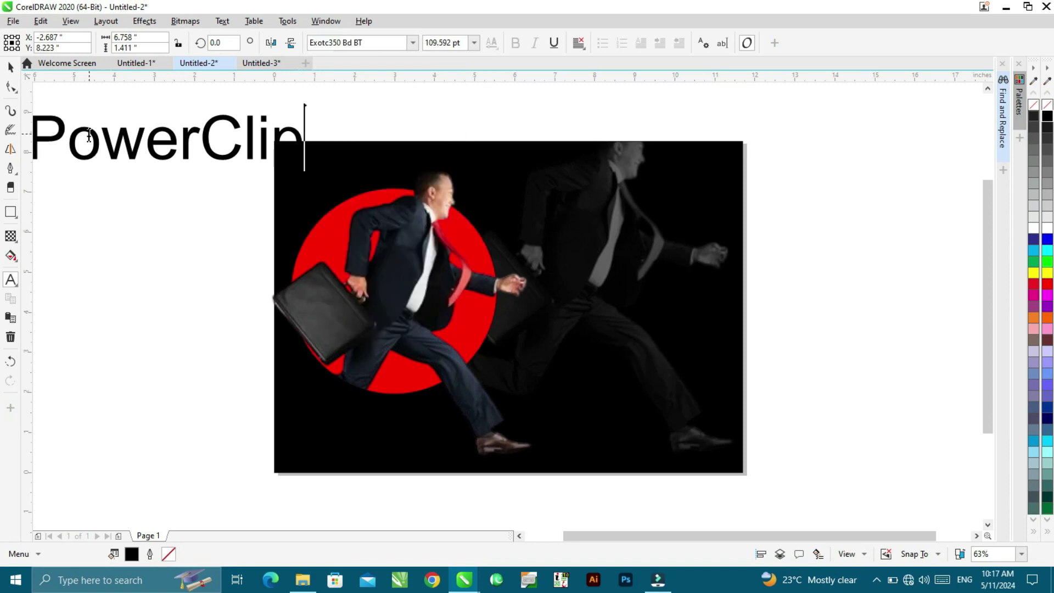
click(10, 70)
click(413, 43)
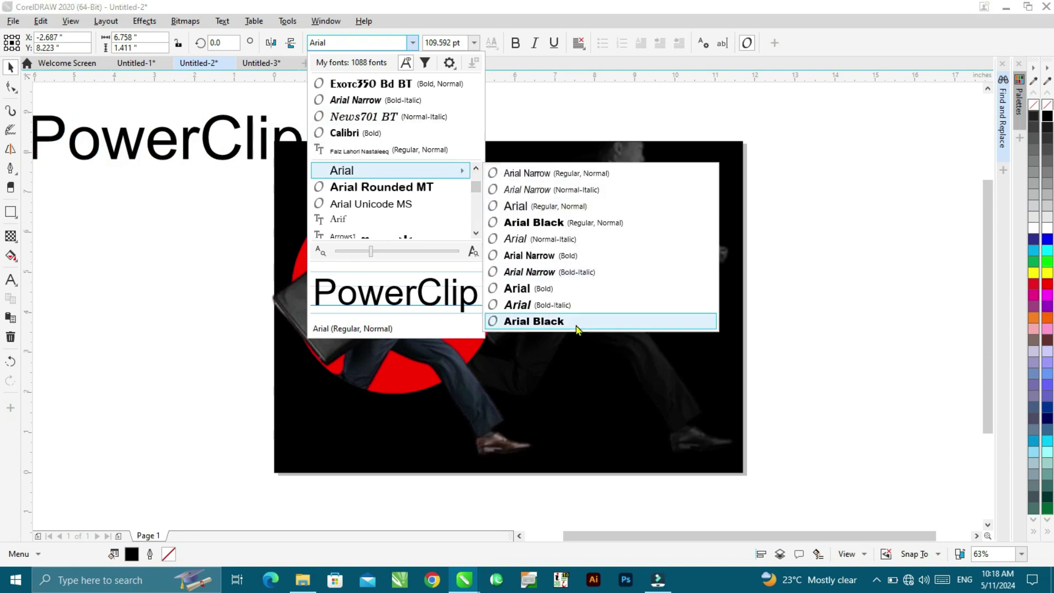
click(576, 324)
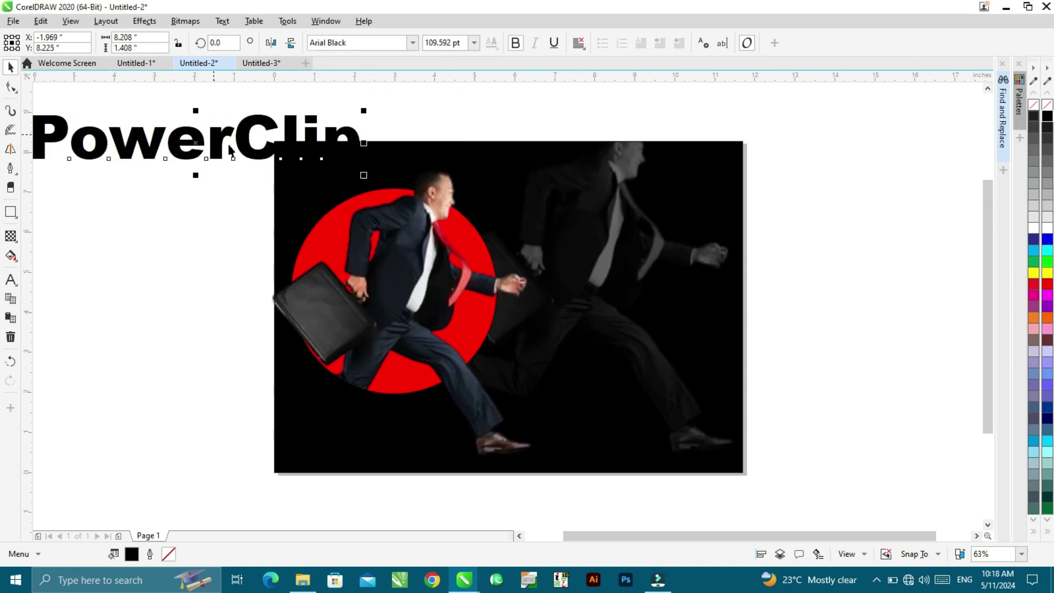
- Stretch the PowerClip text vertically to about 2.3 inches high and move it into the empty area left of the page
click(196, 174)
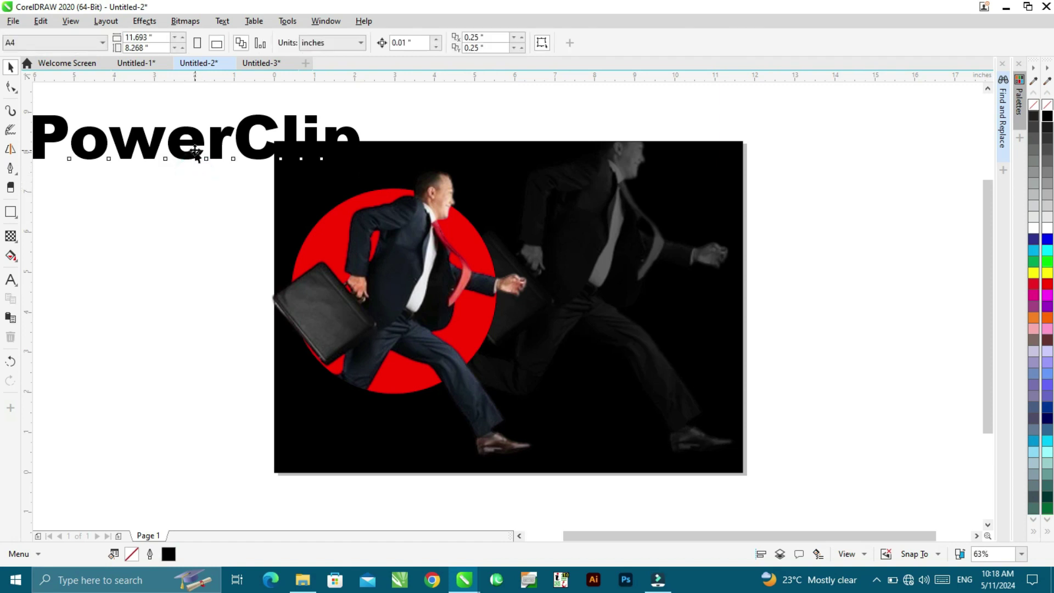
click(196, 152)
drag(195, 174, 193, 212)
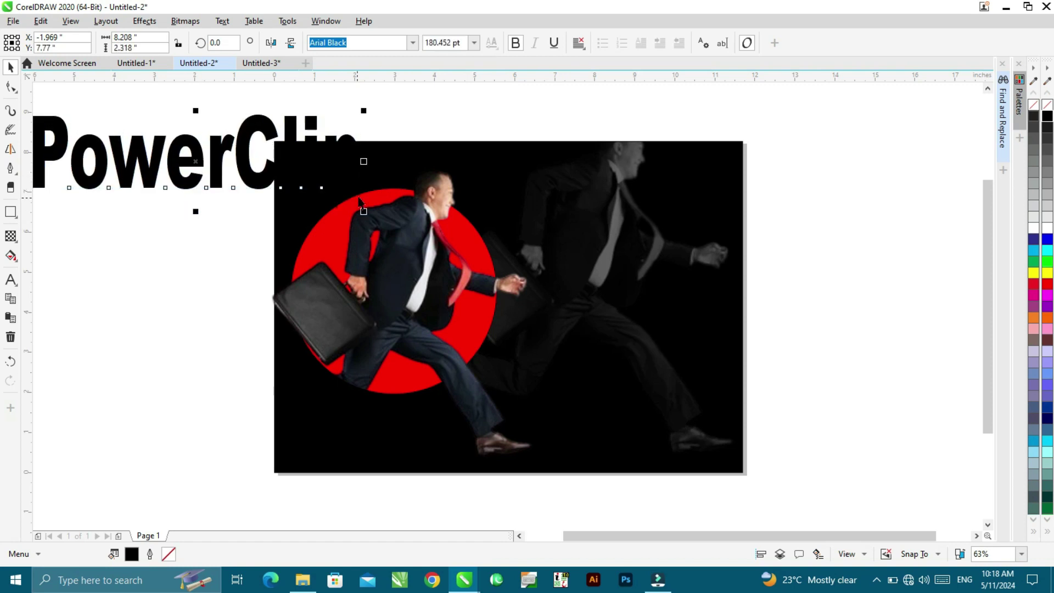
drag(201, 166, 174, 216)
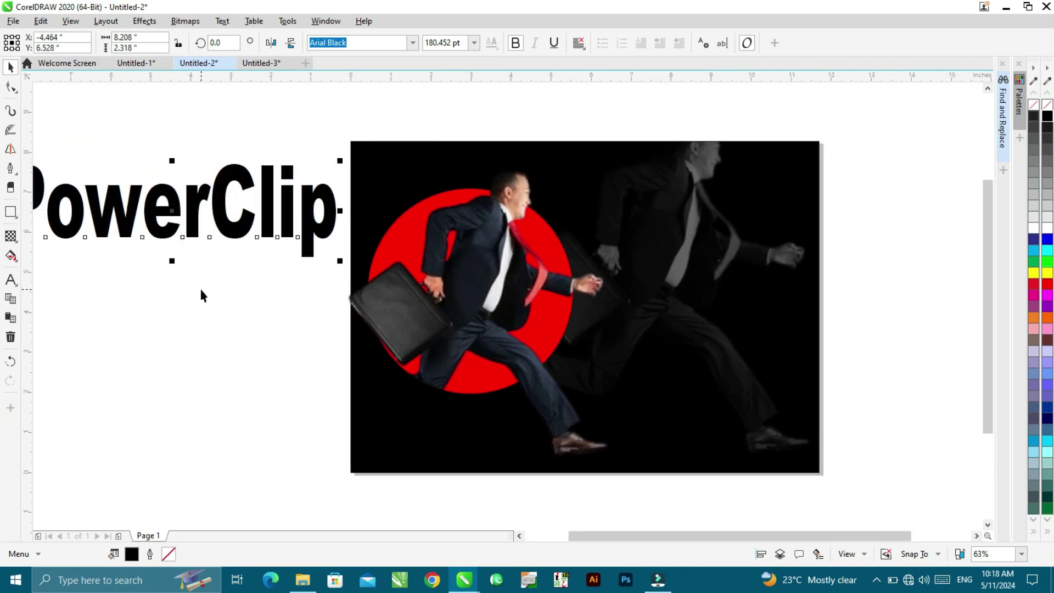
click(517, 536)
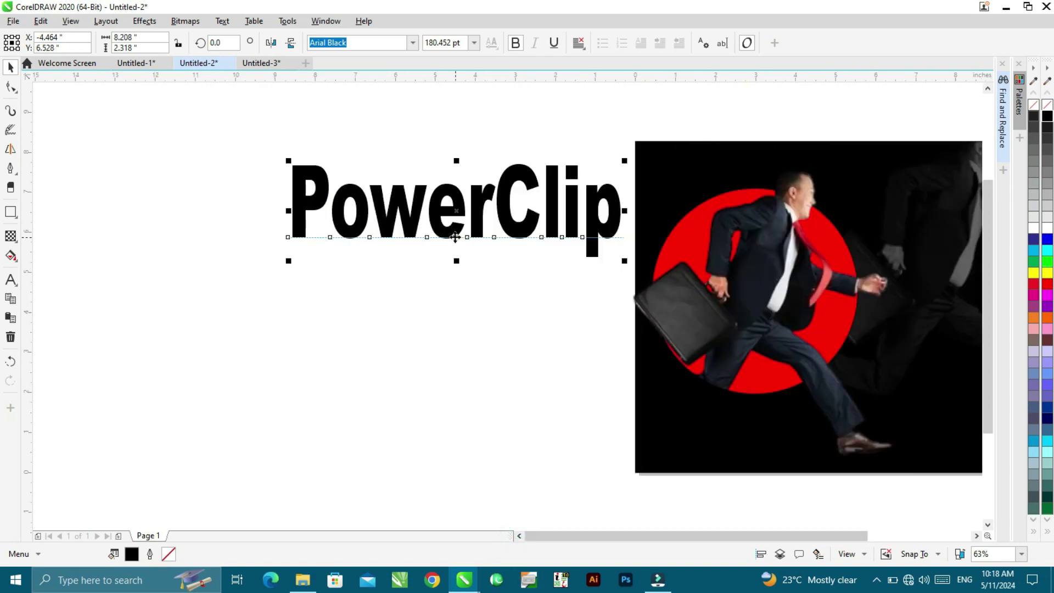
drag(452, 216, 373, 221)
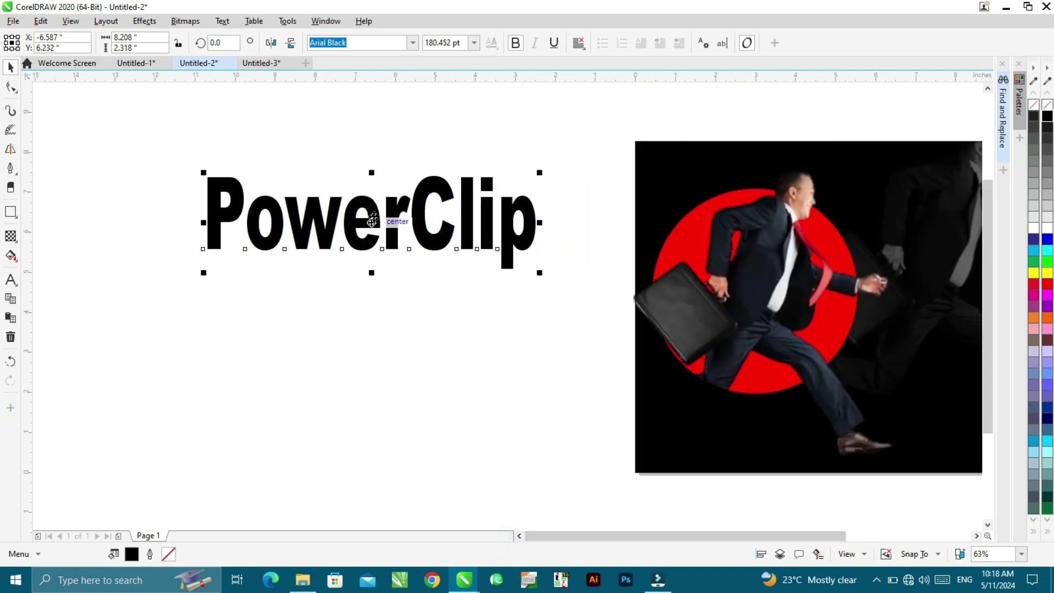
click(10, 167)
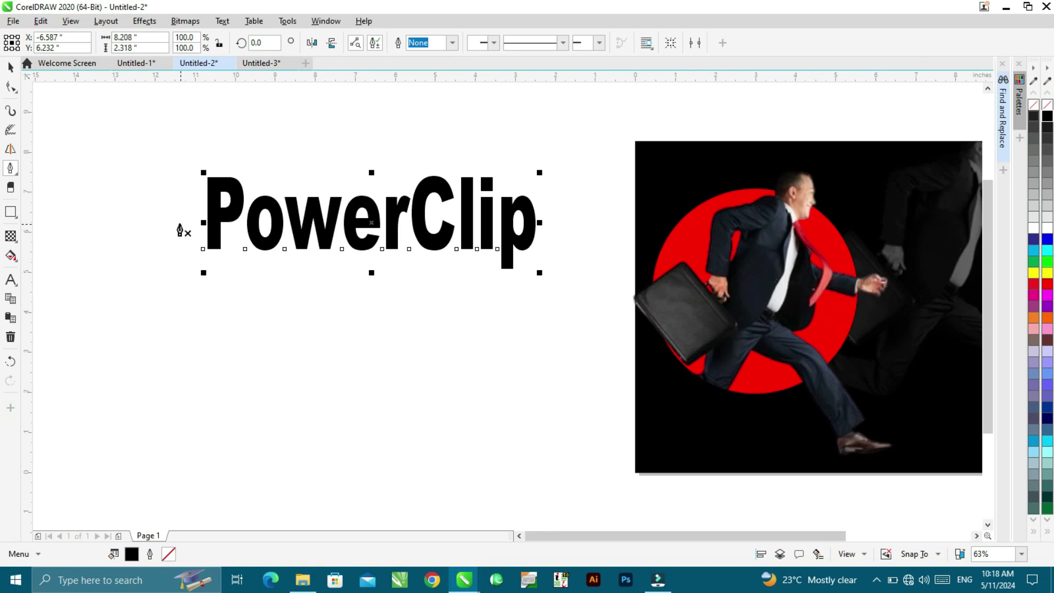
click(178, 214)
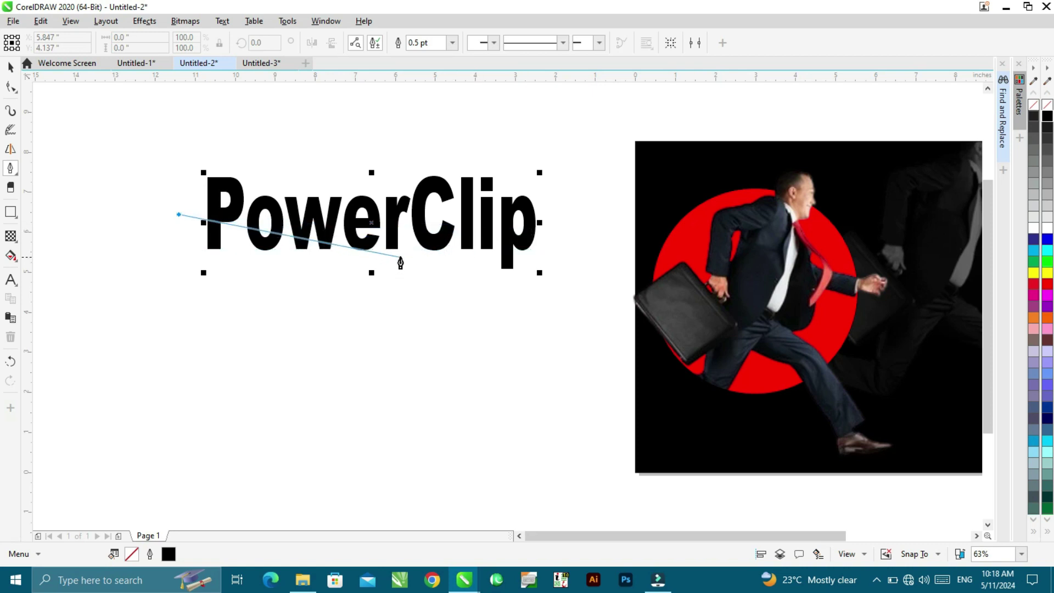
drag(405, 254, 427, 290)
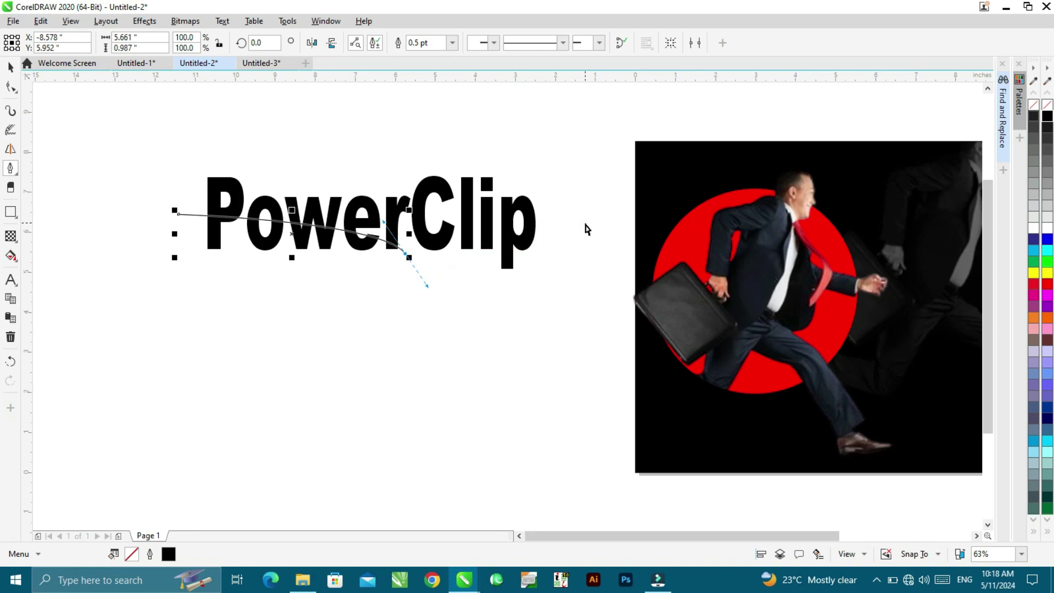
key(Escape)
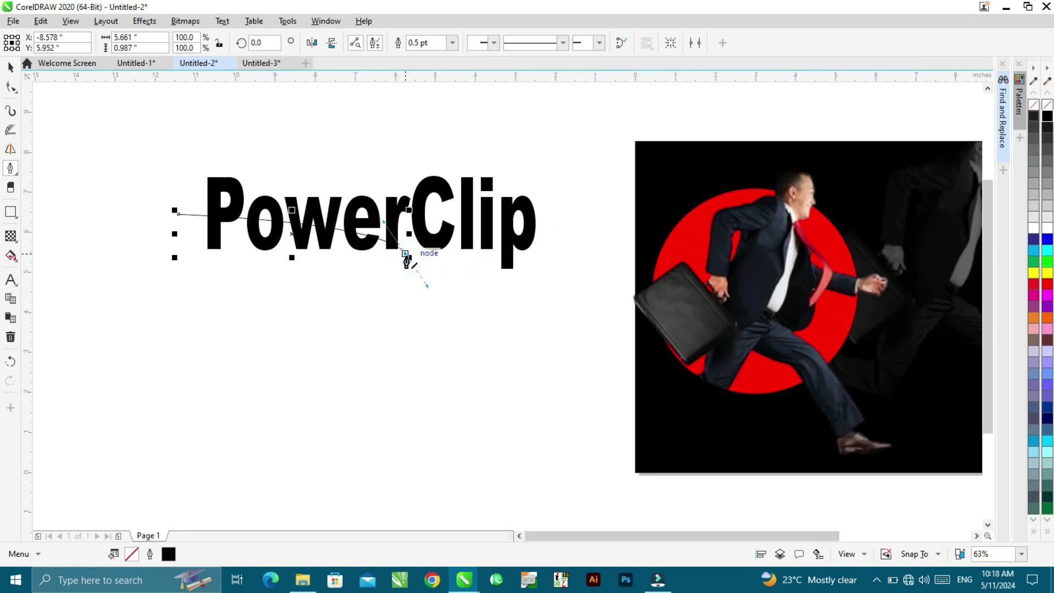
key(Escape)
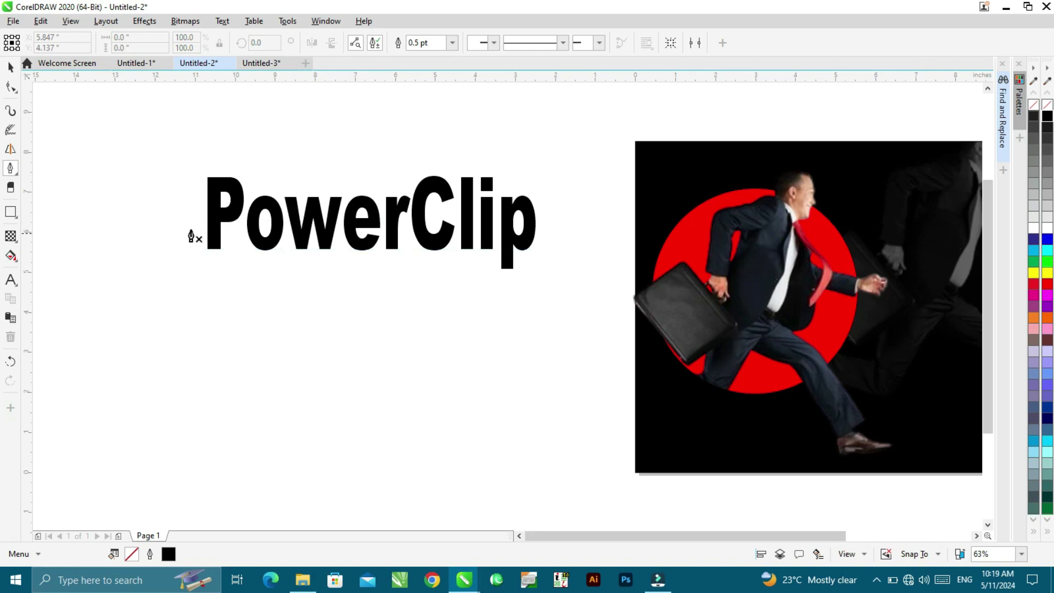
click(174, 250)
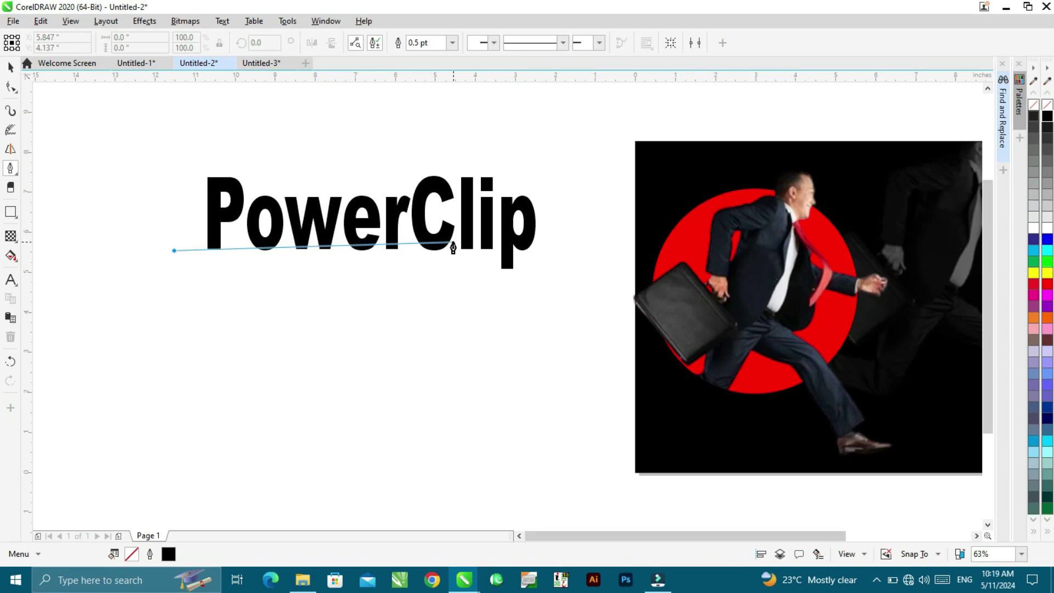
key(Escape)
- Draw a closed six-point Pen shape, about 9.6 by 1.7 inches, over the lower half of the PowerClip text
click(165, 216)
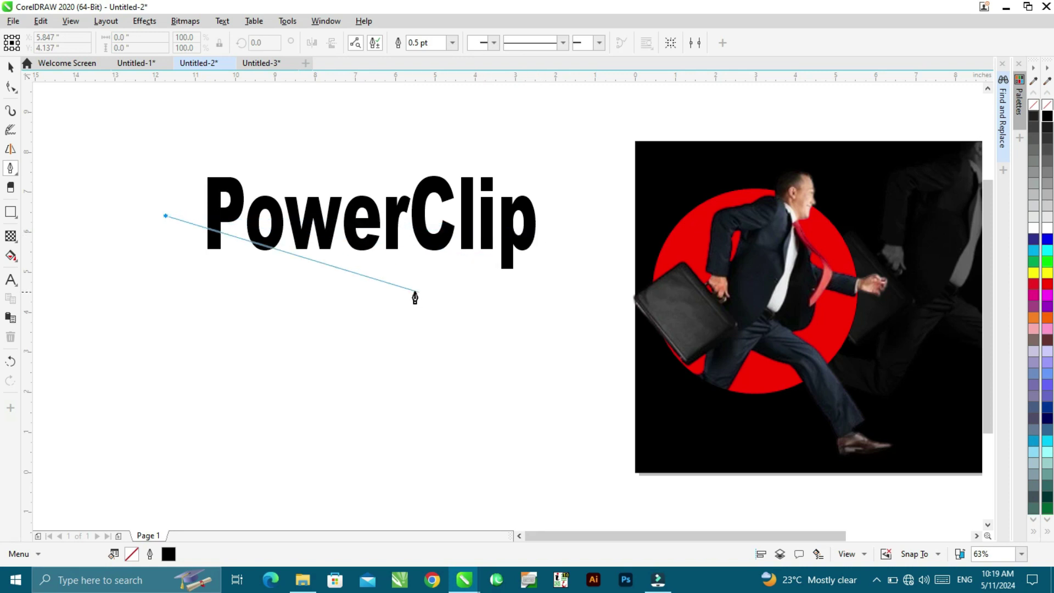
click(405, 227)
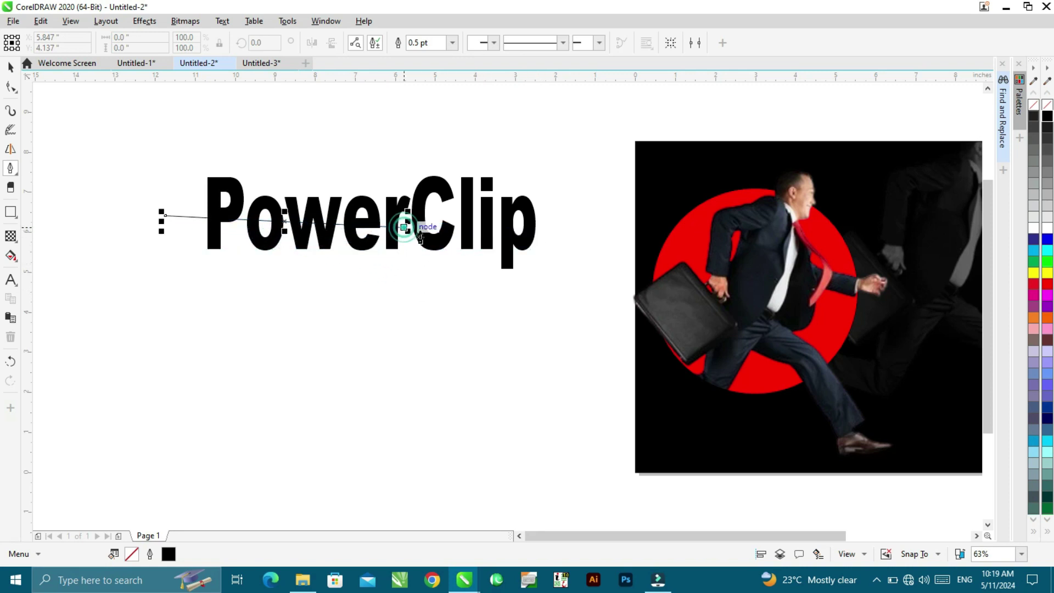
click(549, 212)
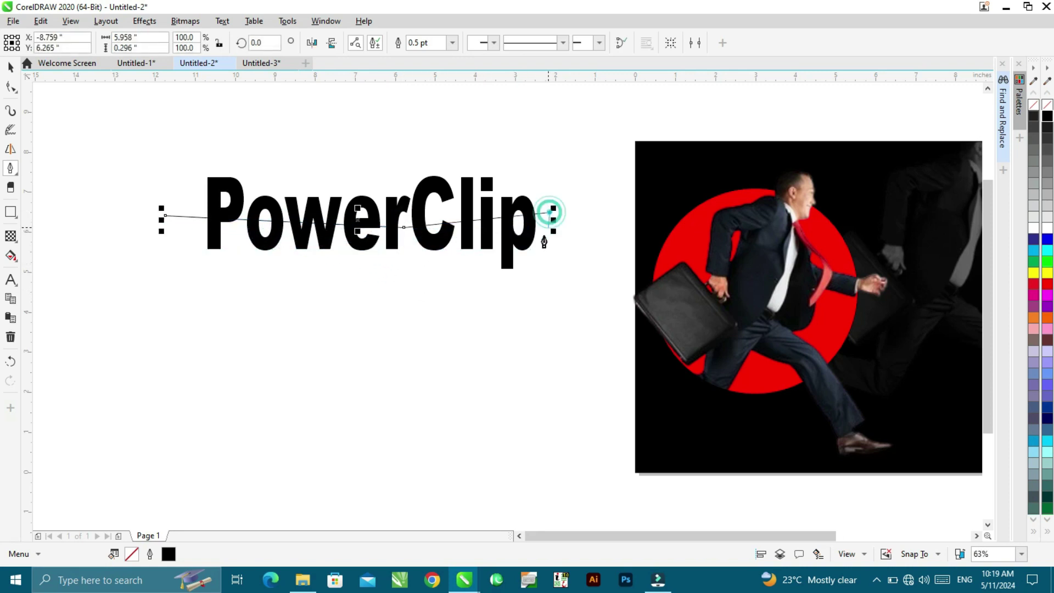
click(542, 276)
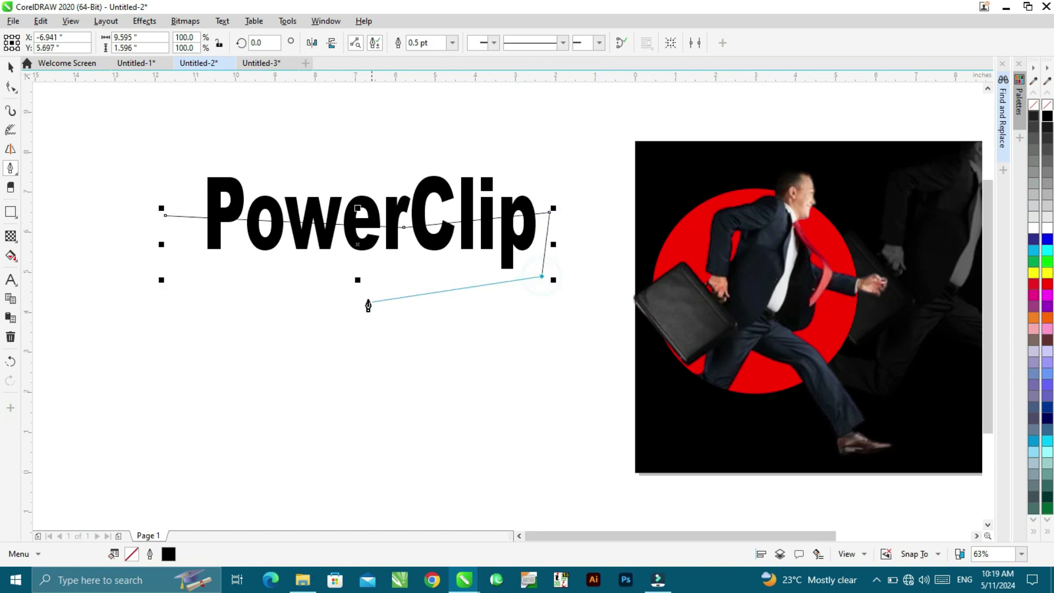
click(308, 281)
click(177, 263)
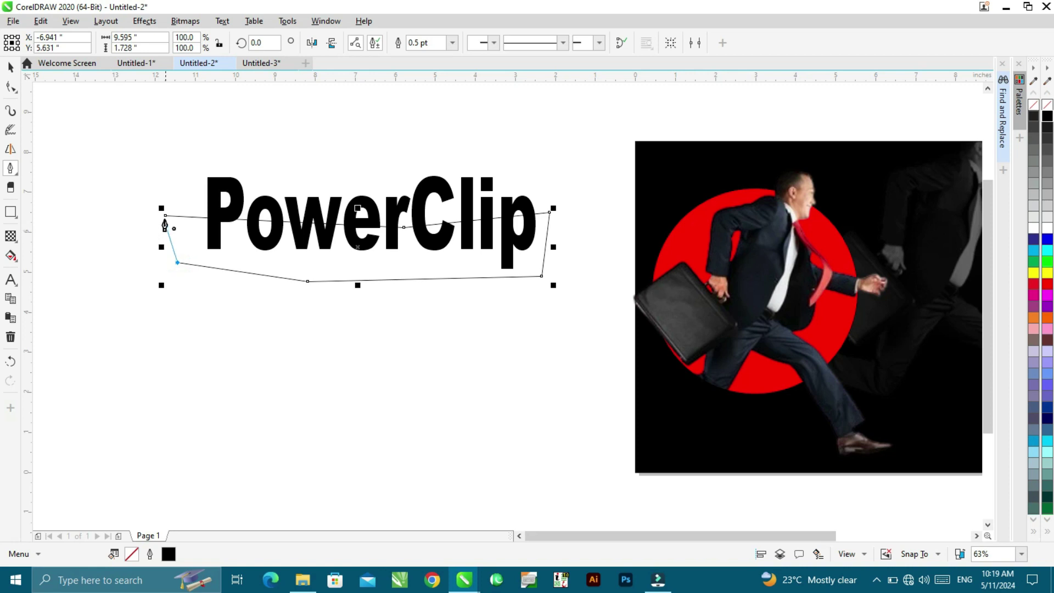
click(166, 215)
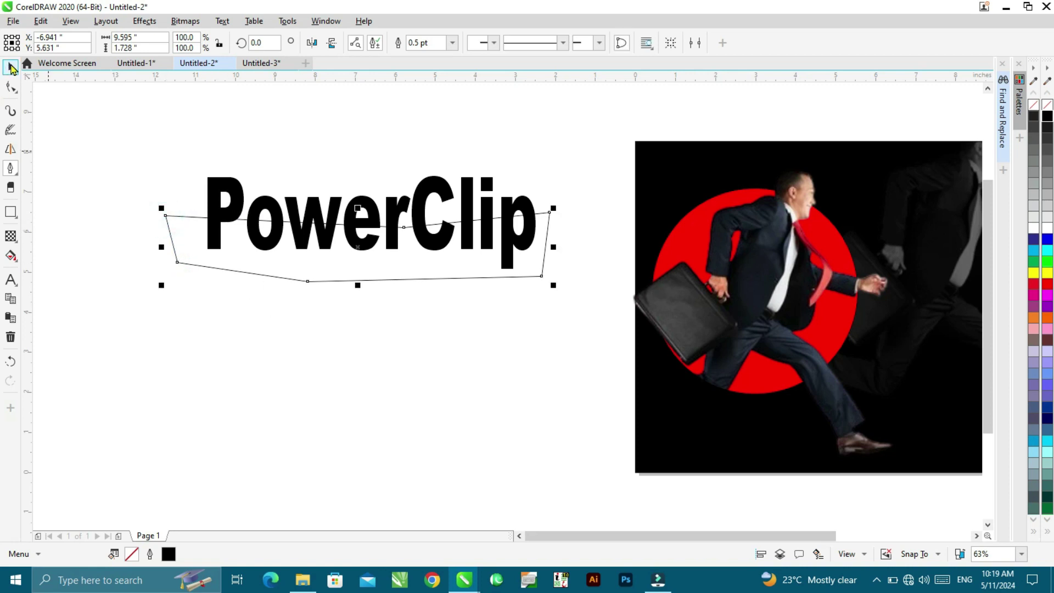
- Fill the six-point shape with red, PowerClip it inside the PowerClip text, and deselect
click(10, 66)
click(1047, 286)
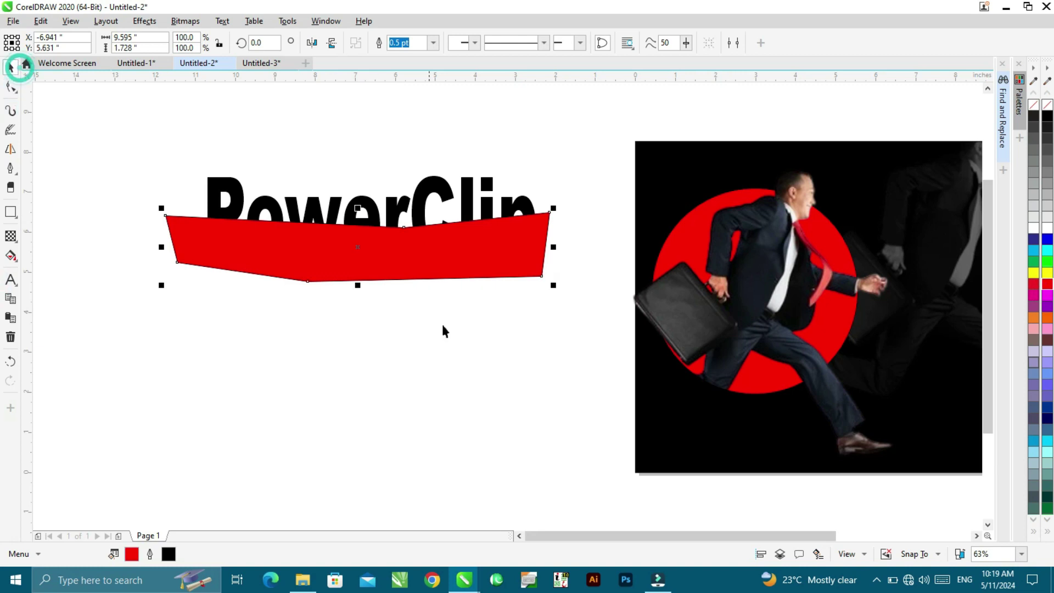
right_click(407, 265)
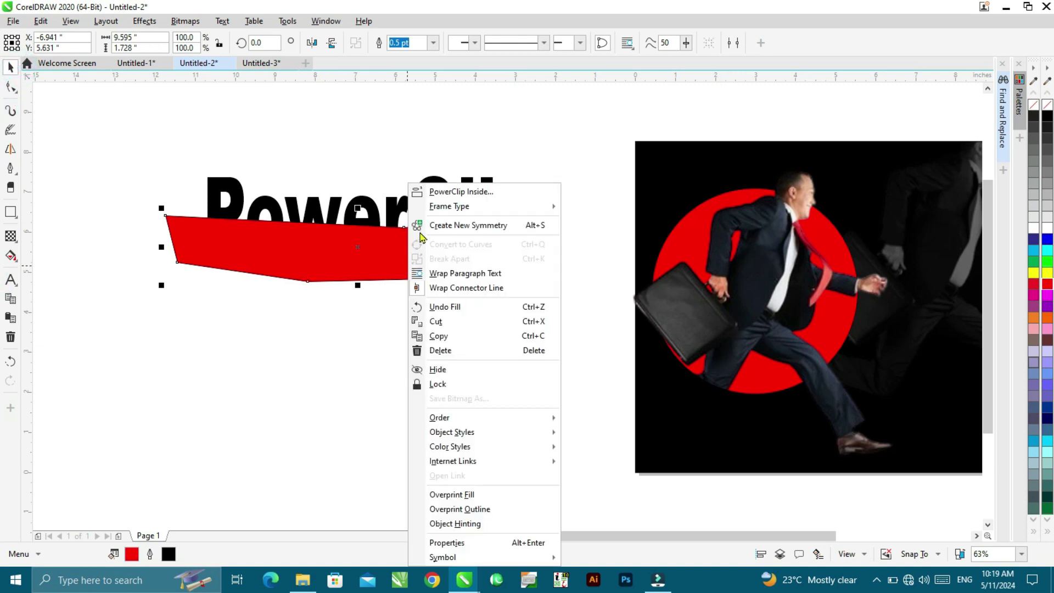
click(461, 191)
click(436, 200)
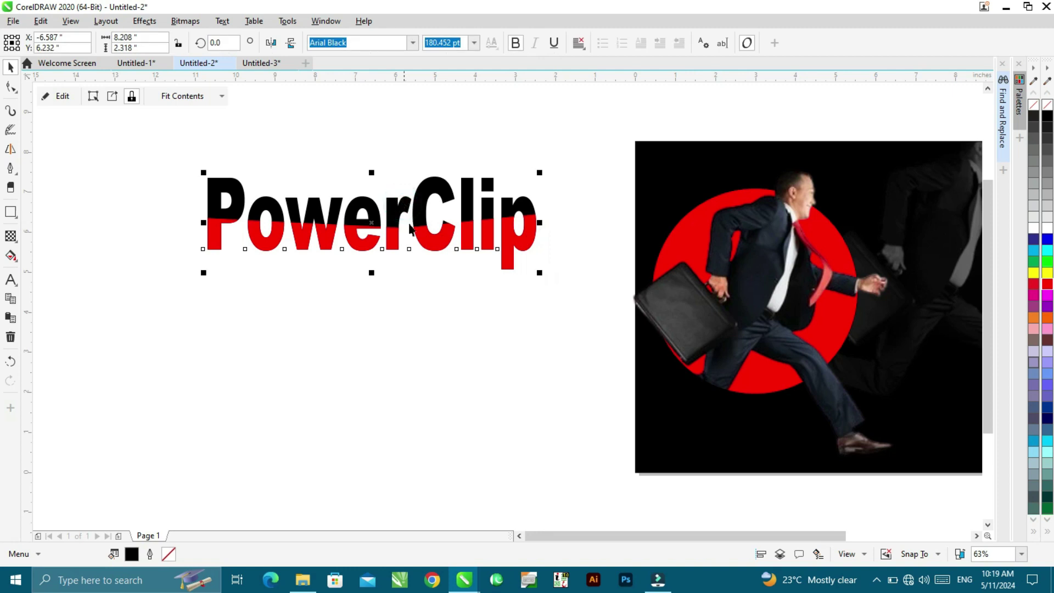
click(194, 387)
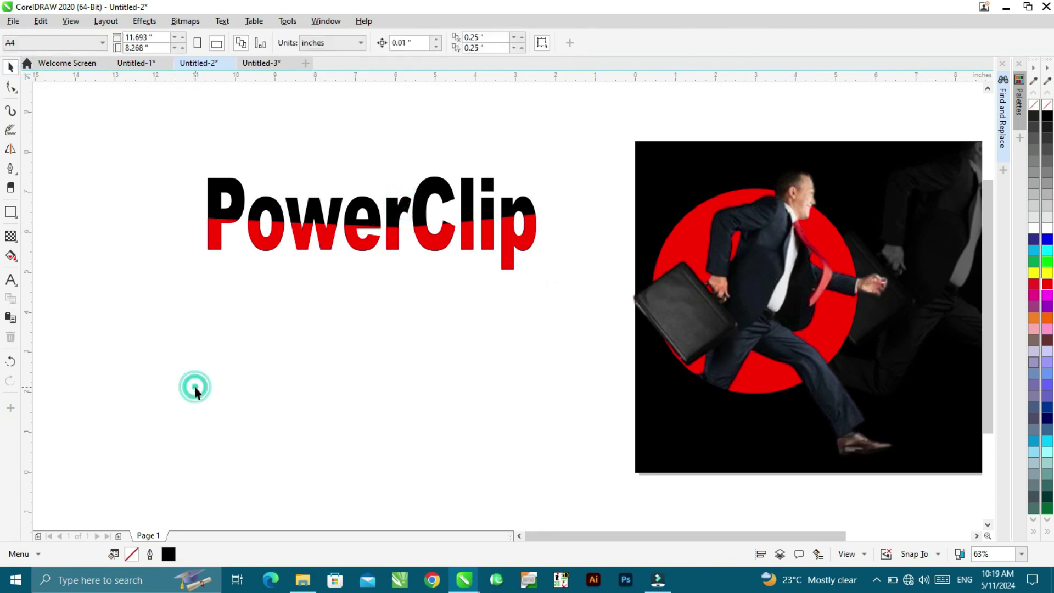
- Undo the PowerClip inside the text and the shape's red fill
click(421, 206)
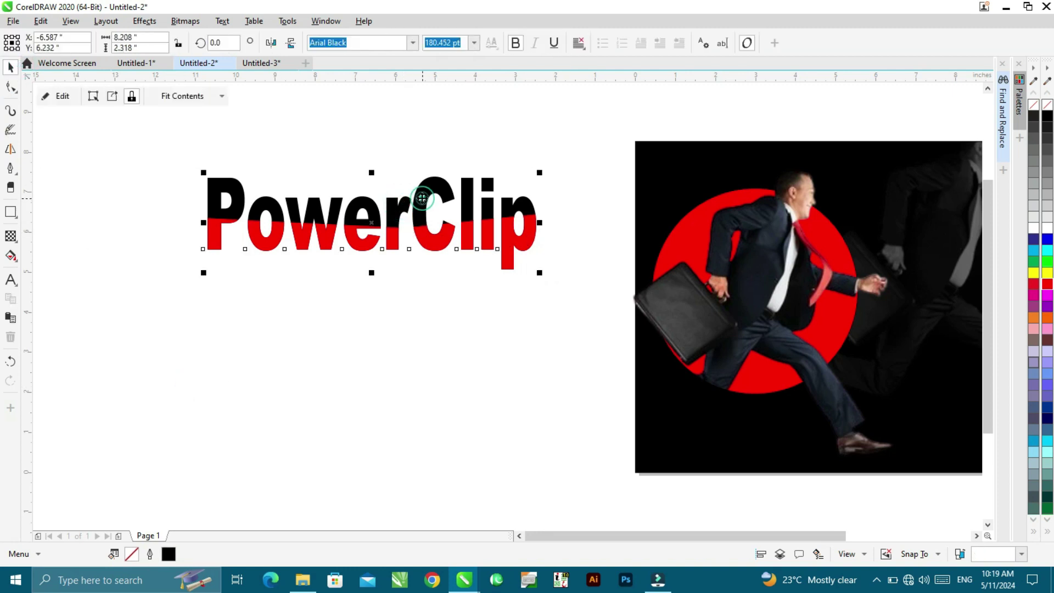
click(422, 199)
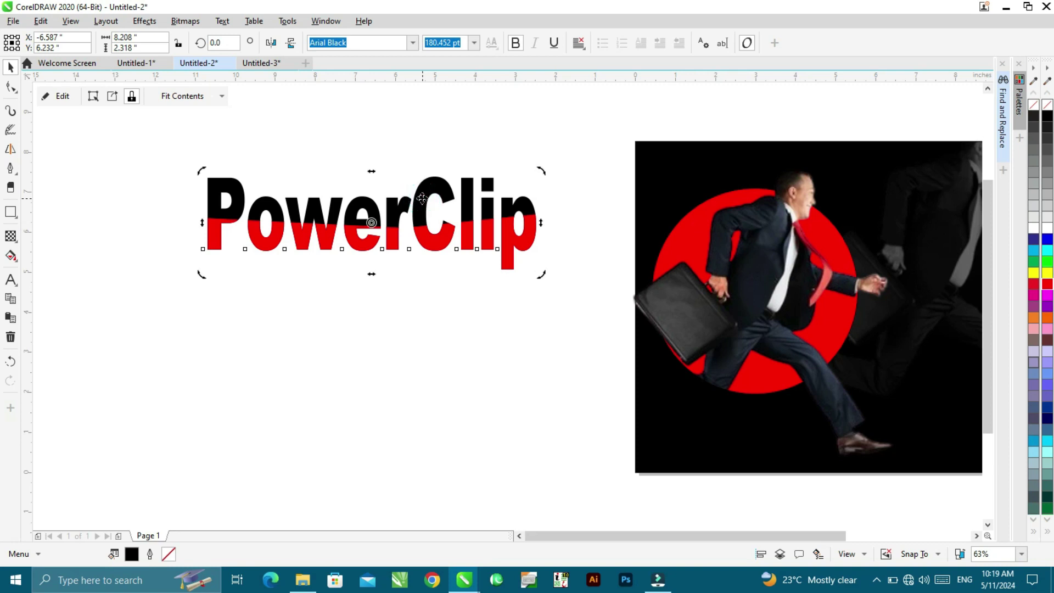
ctrl+click(423, 202)
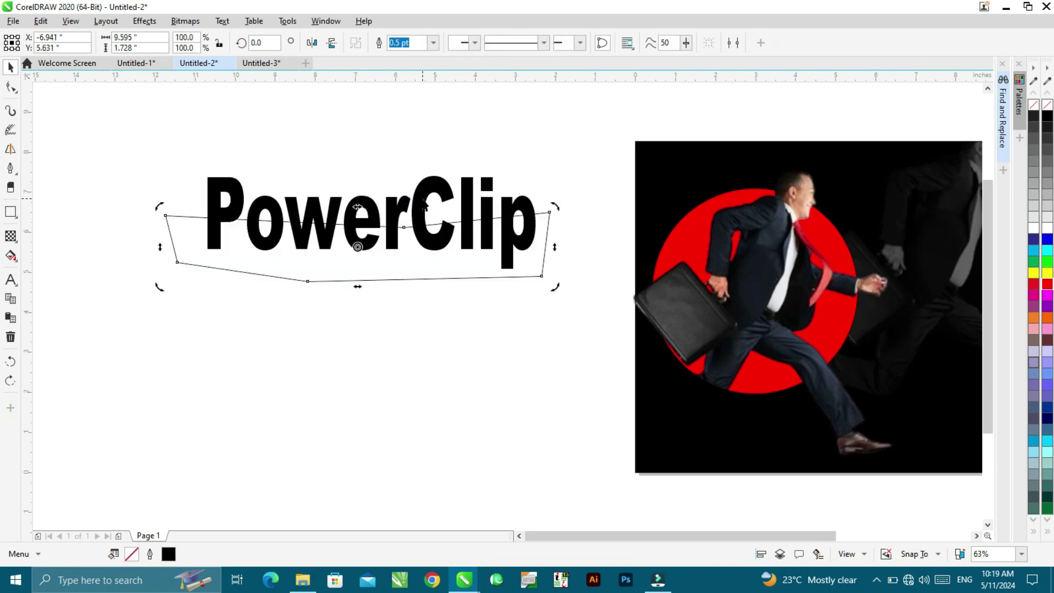
- Place a duplicate of the PowerClip text below the original
click(424, 205)
drag(424, 203, 402, 346)
right_click(401, 346)
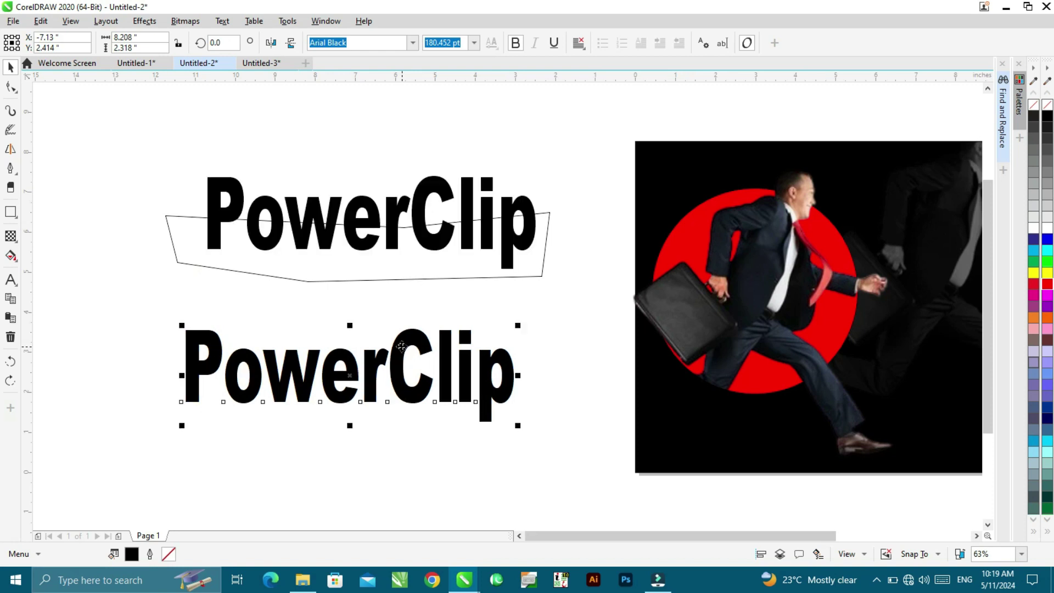
- Fill the six-point shape with red and PowerClip it inside the upper PowerClip text
click(384, 279)
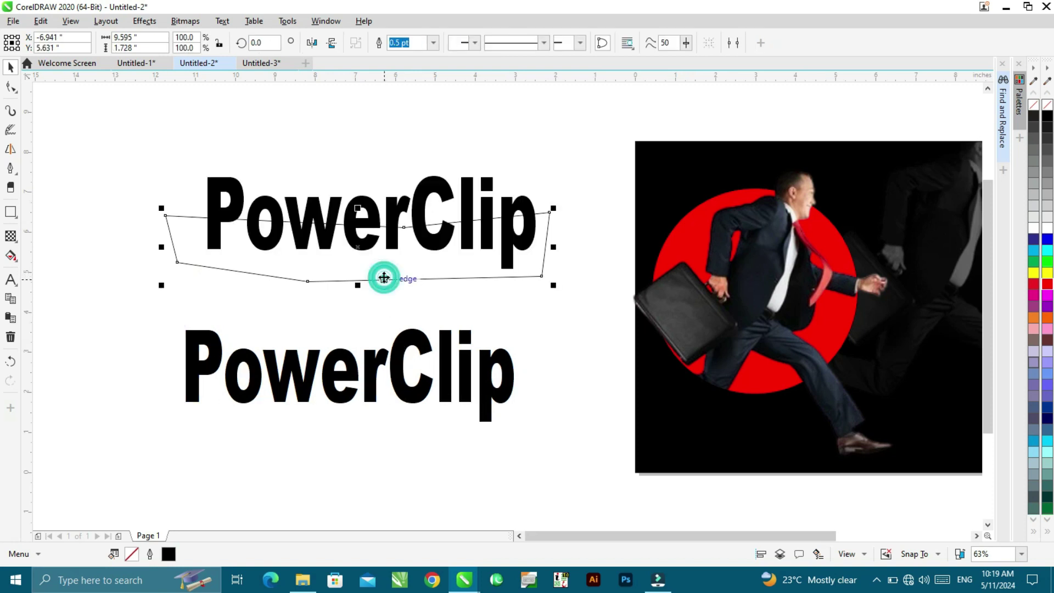
click(1046, 286)
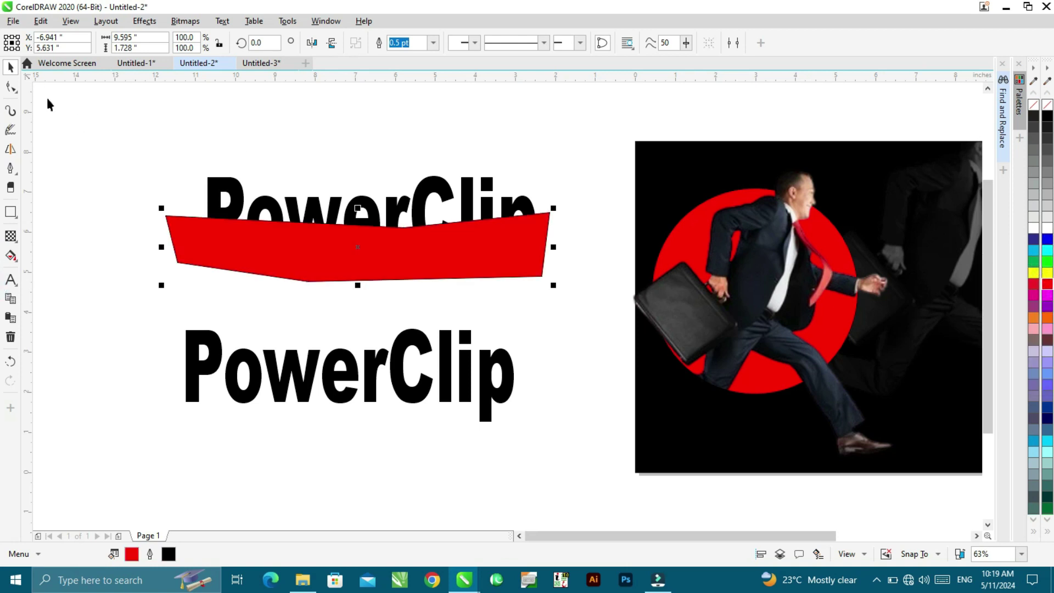
right_click(332, 265)
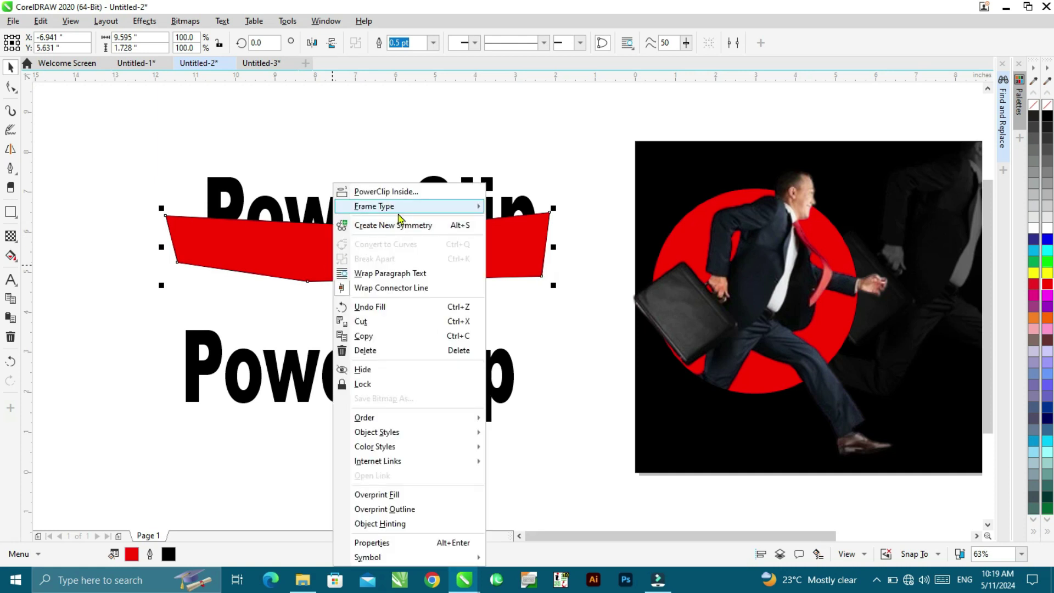
click(399, 194)
click(415, 193)
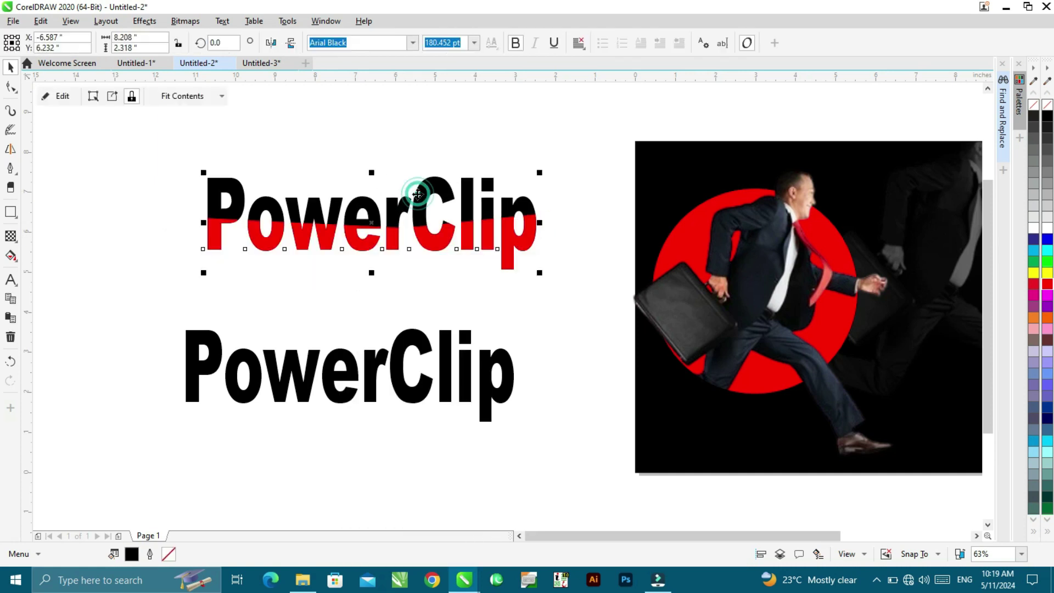
- Switch to File Explorer and import the magnolia image pngegg (24) from Downloads into the CorelDRAW drawing
click(421, 391)
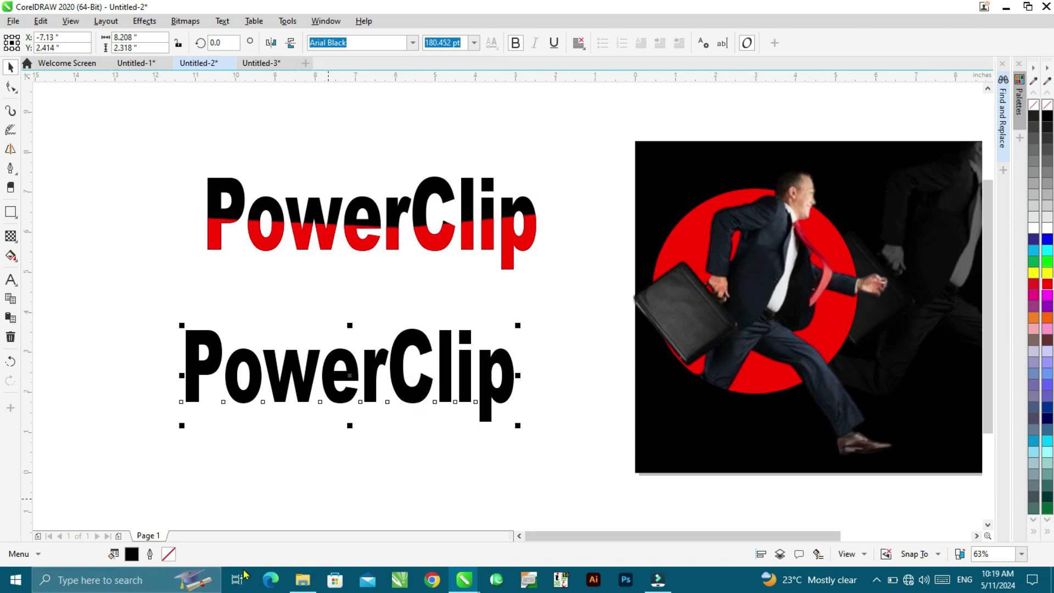
click(303, 579)
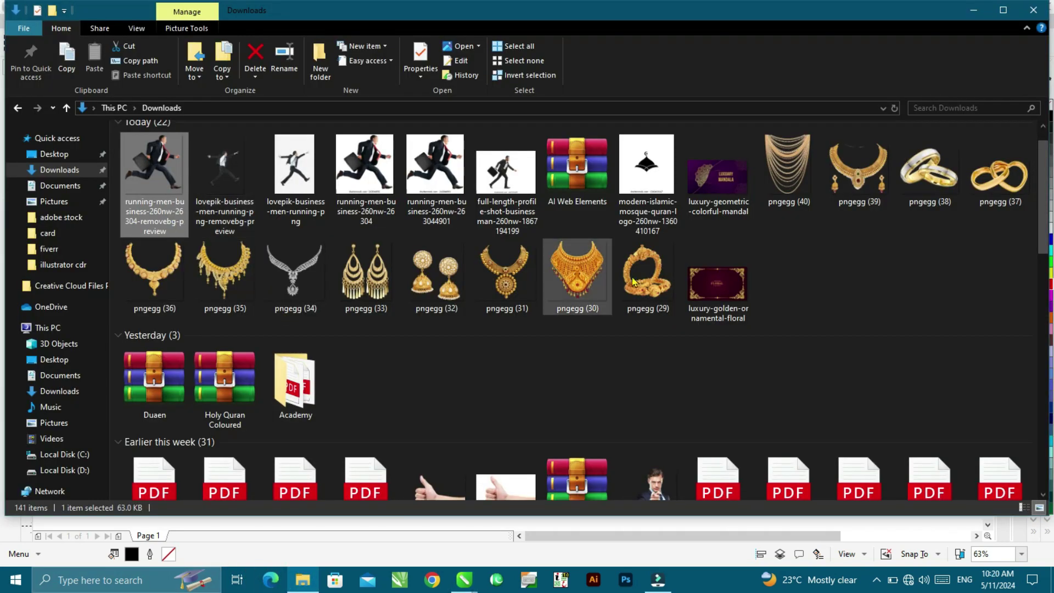
scroll(695, 259, down, 6)
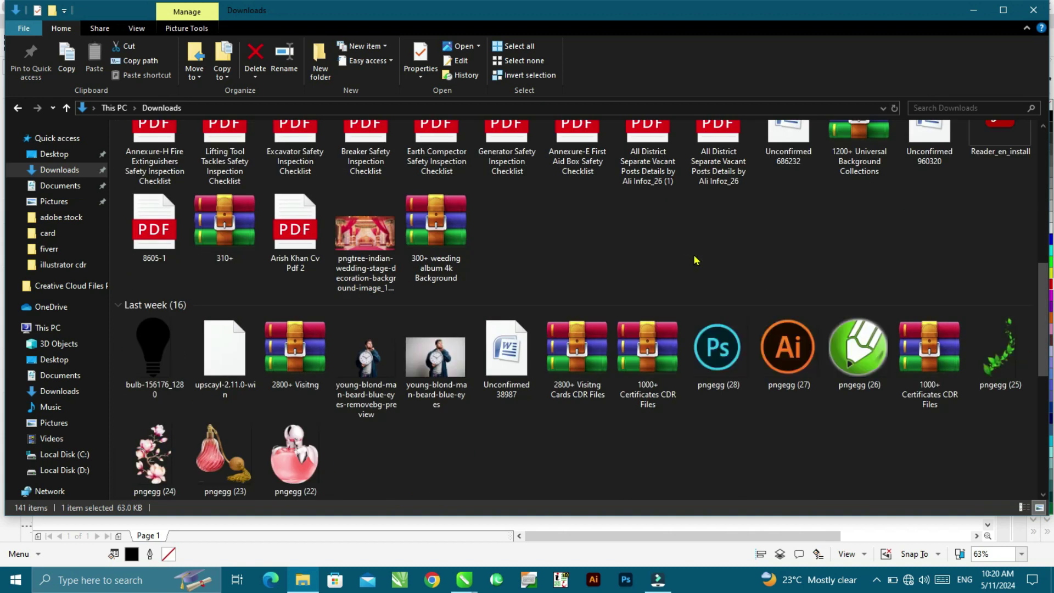
scroll(614, 299, down, 2)
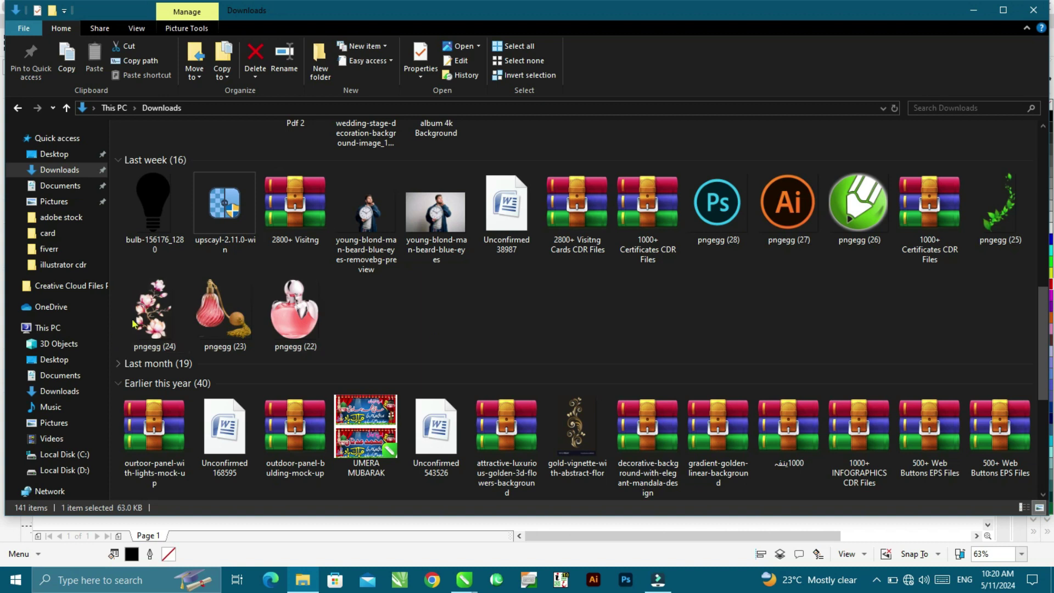
drag(153, 314, 132, 339)
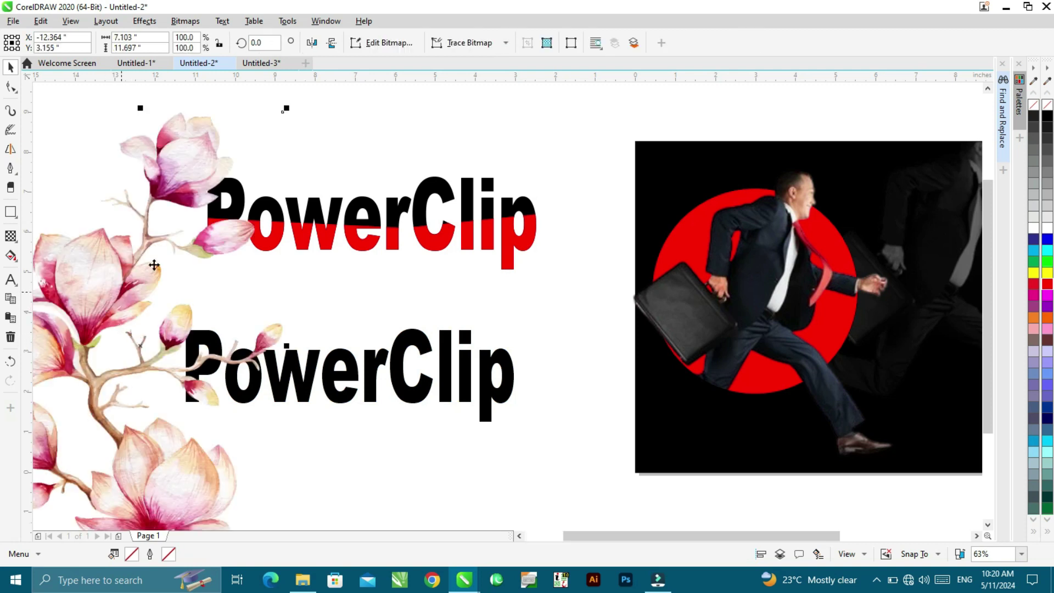
- Scale the magnolia image to about 59%, rotate it to about 277 degrees and place it over the lower PowerClip text
drag(287, 105, 169, 298)
drag(150, 335, 203, 233)
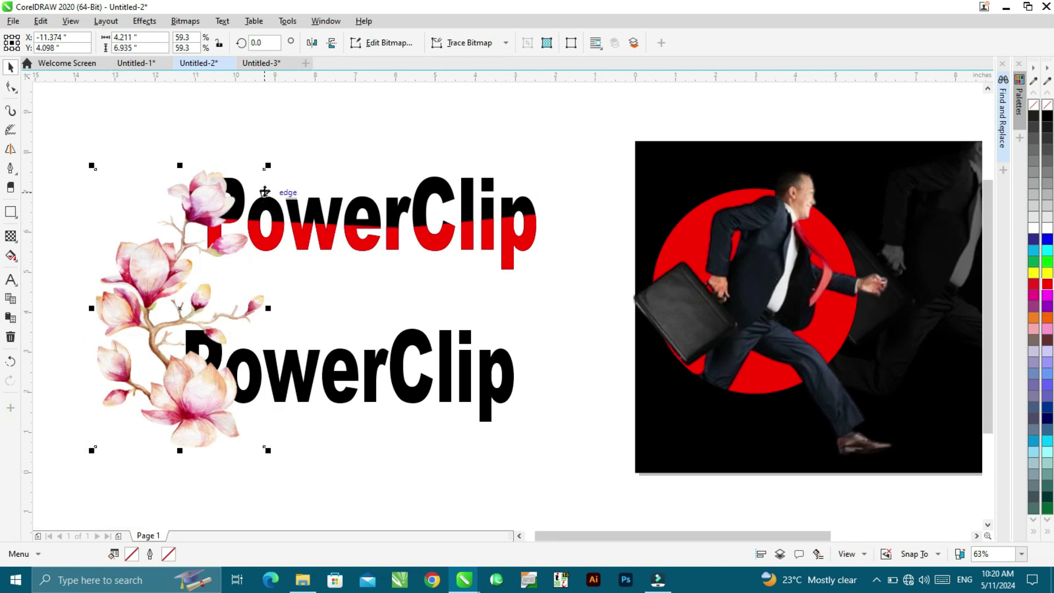
click(251, 170)
drag(267, 164, 423, 442)
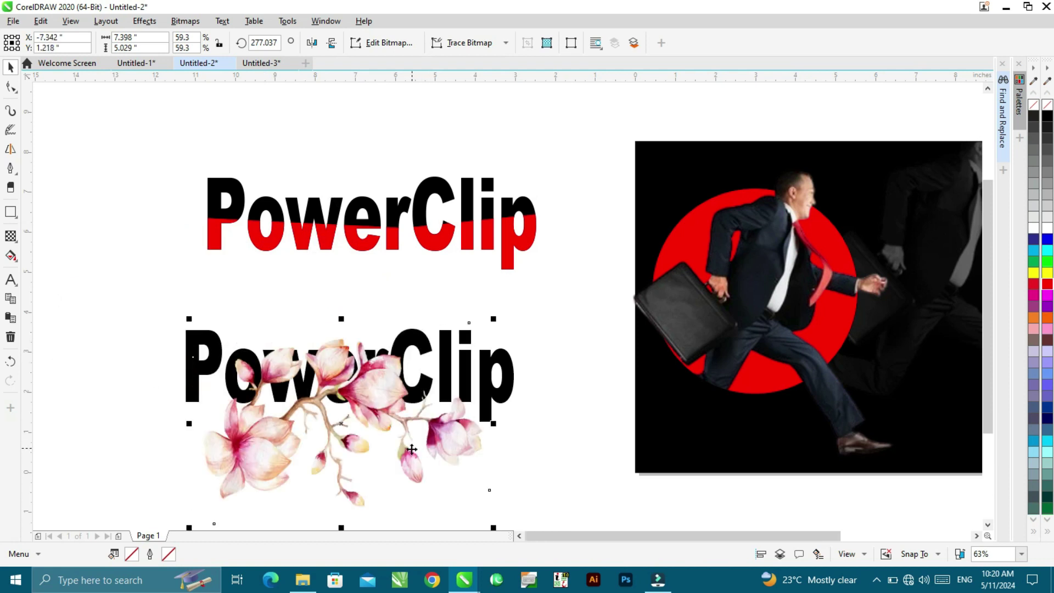
- PowerClip the magnolia image inside the lower PowerClip text
right_click(409, 456)
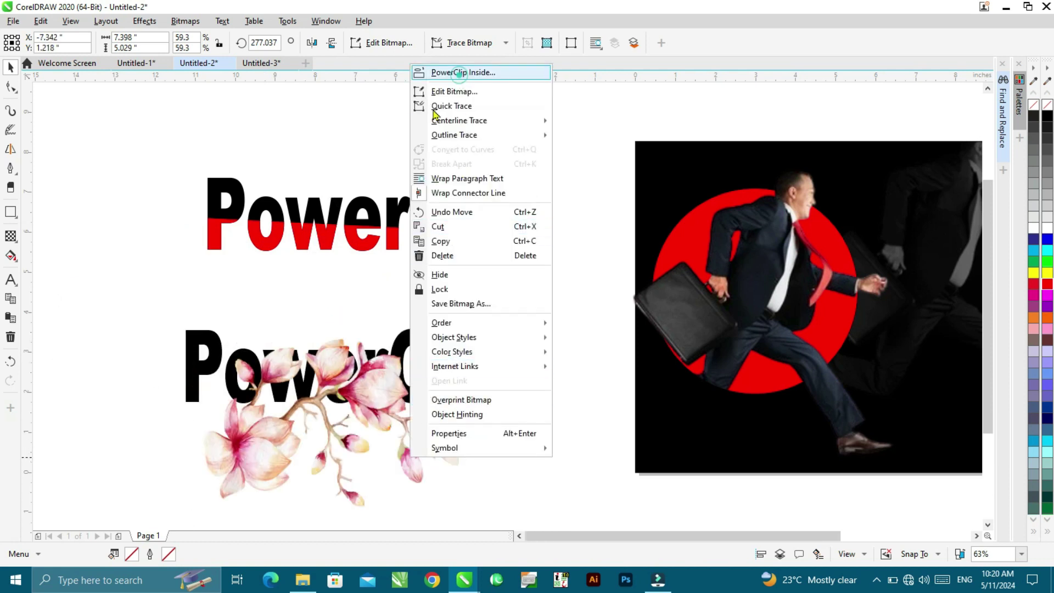
click(458, 71)
click(183, 387)
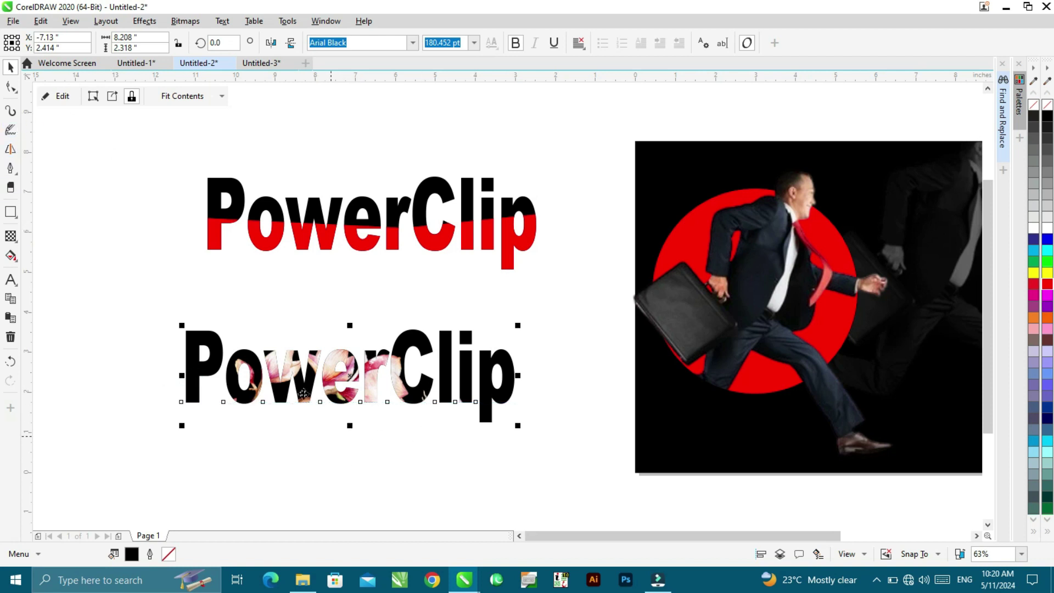
- Edit the lower text's PowerClip contents, arranging magnolia copies to cover all the letters, and finish editing
double_click(287, 371)
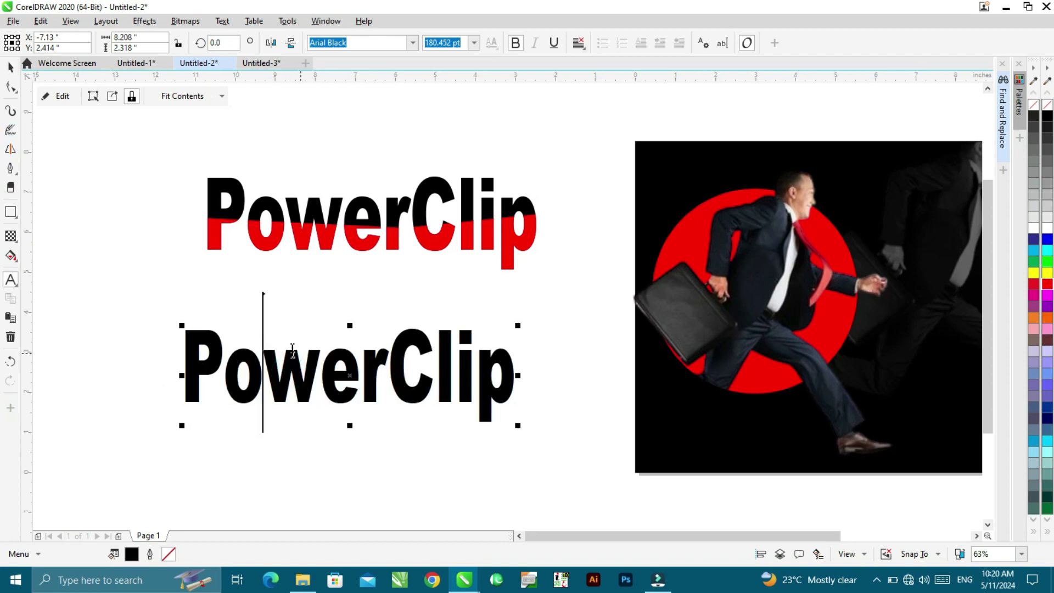
click(10, 67)
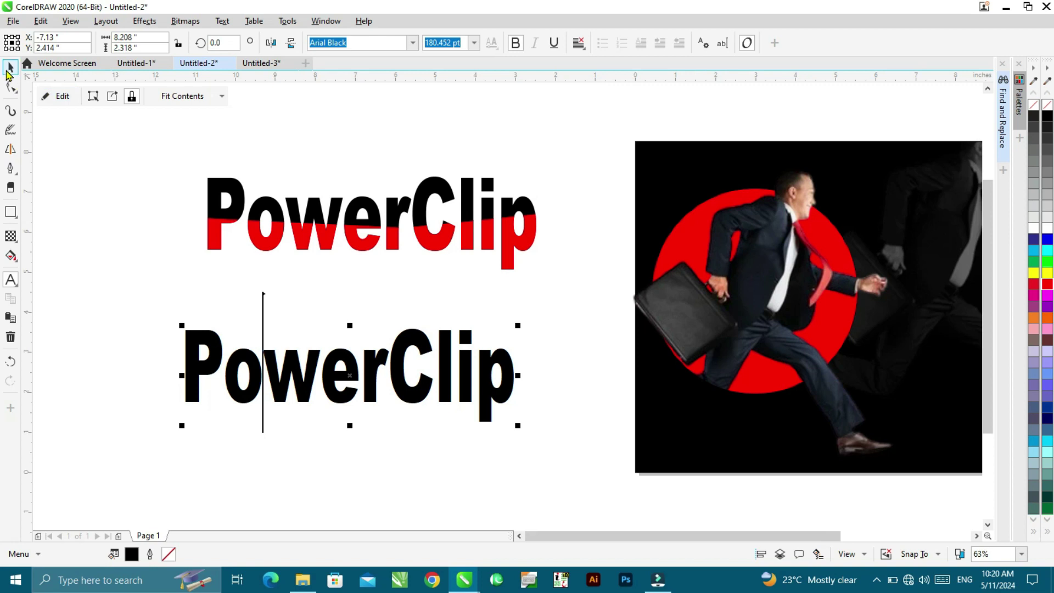
click(60, 97)
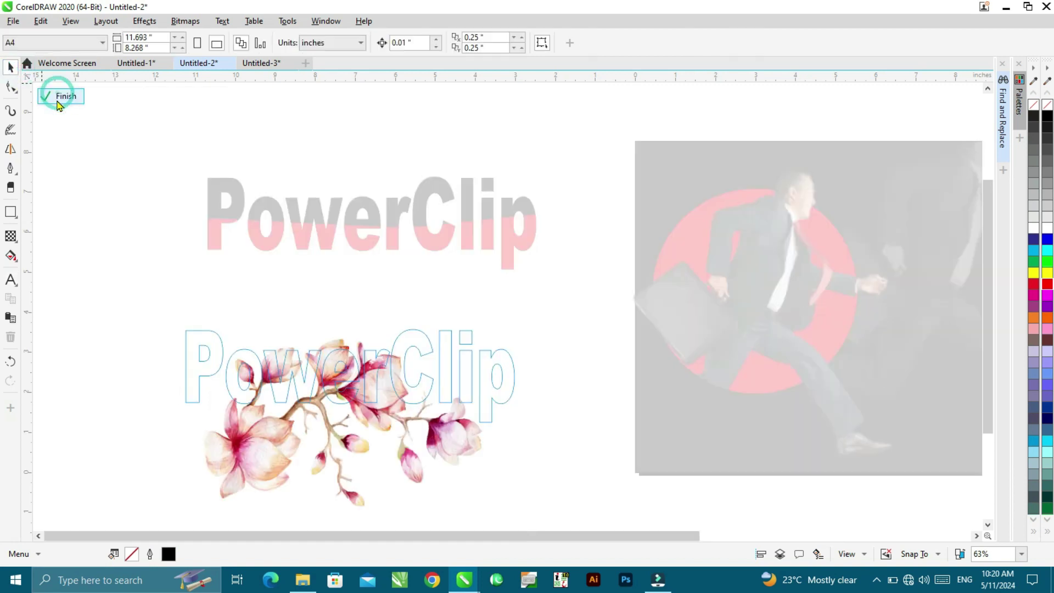
click(418, 472)
drag(447, 431, 489, 426)
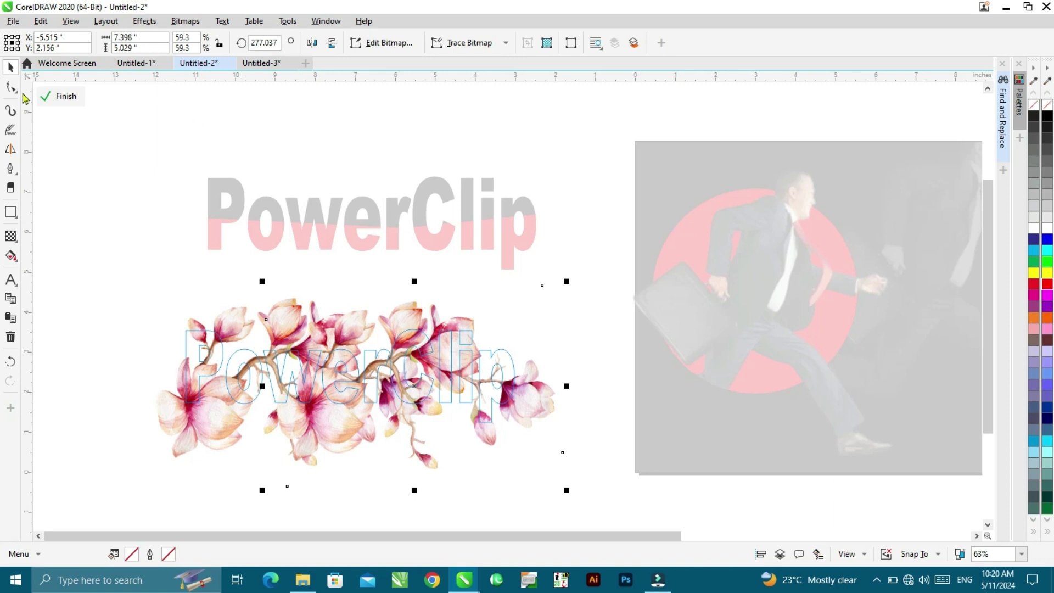
click(49, 98)
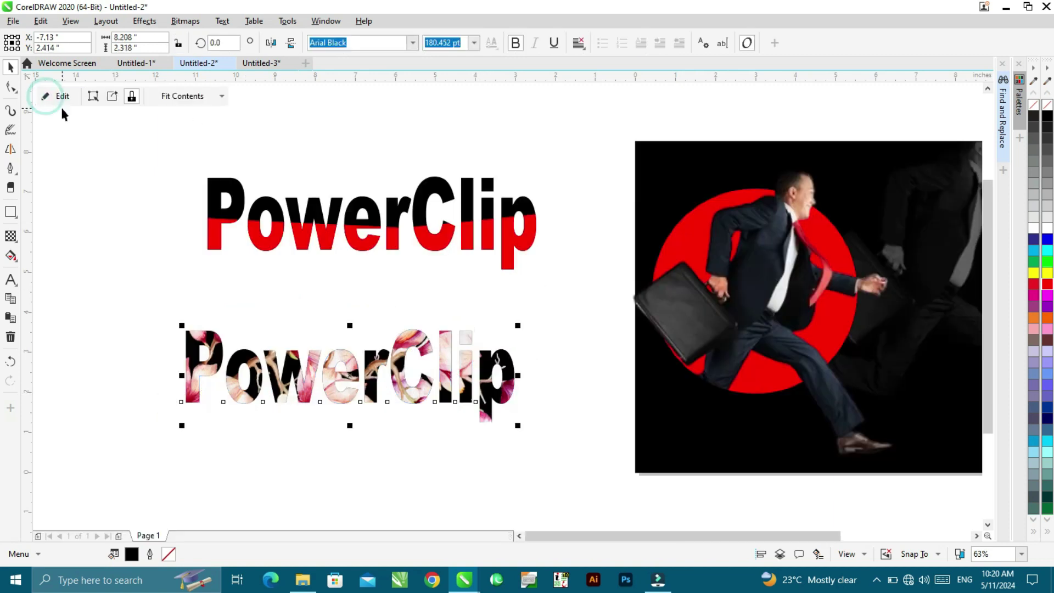
click(109, 362)
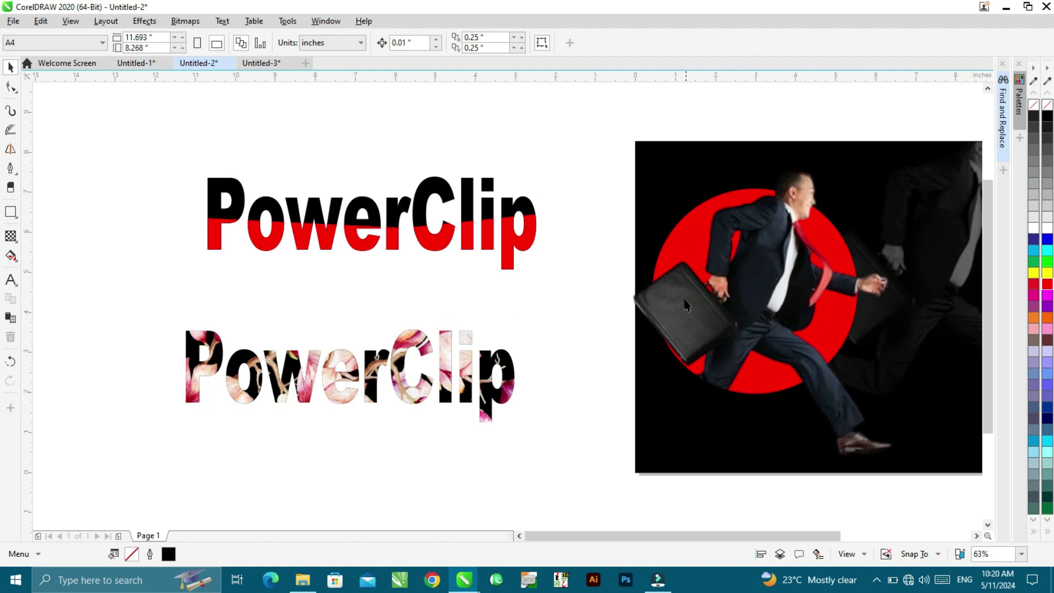
- Place the two-tone text in the black page's upper right area, with a white base fill and scaled to about 5.7 by 1.6 inches
scroll(676, 313, right, 3)
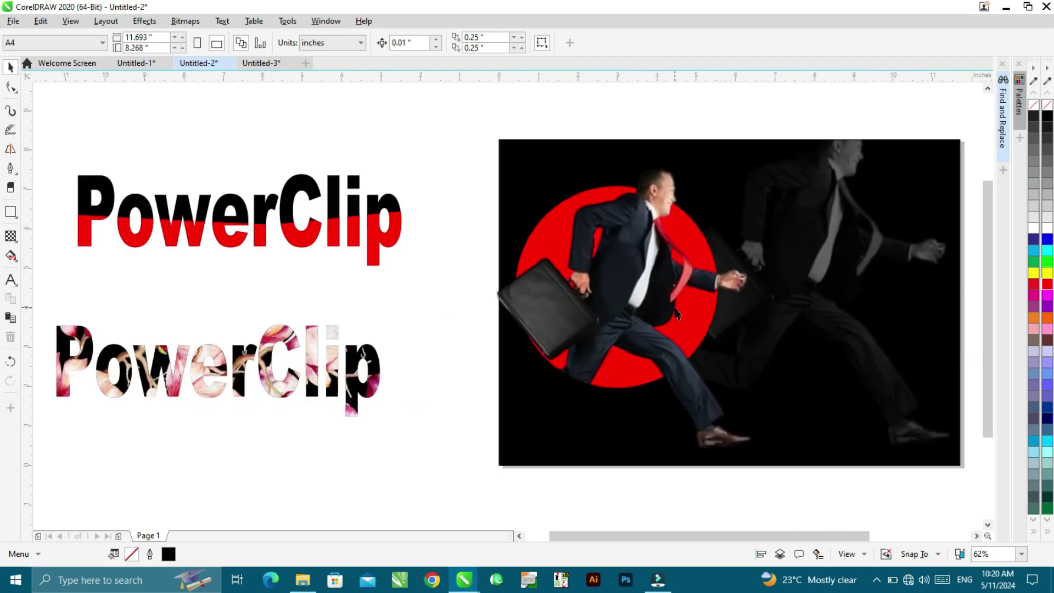
drag(227, 233, 846, 202)
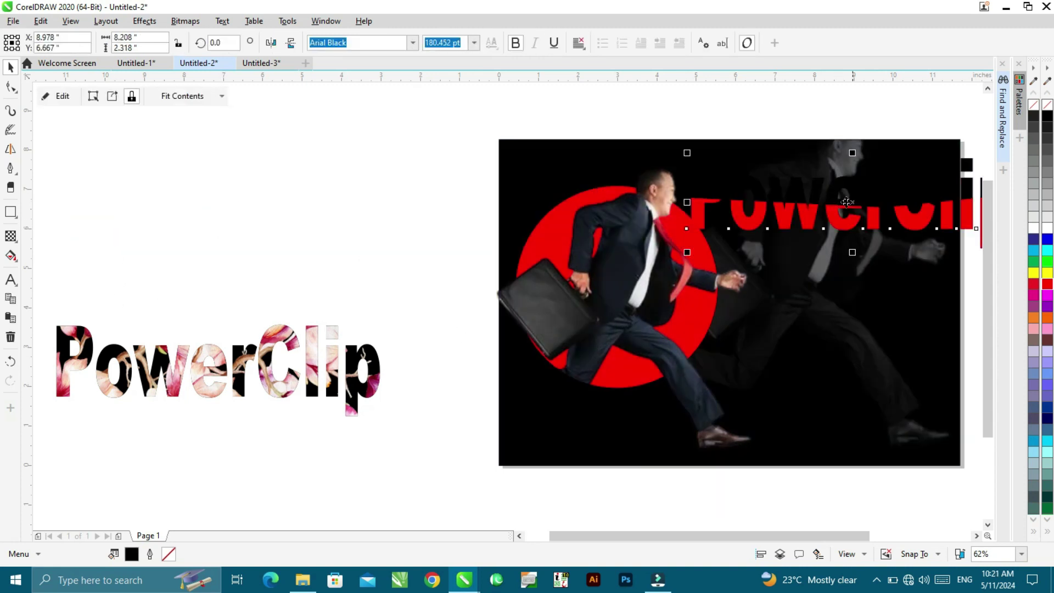
right_click(845, 207)
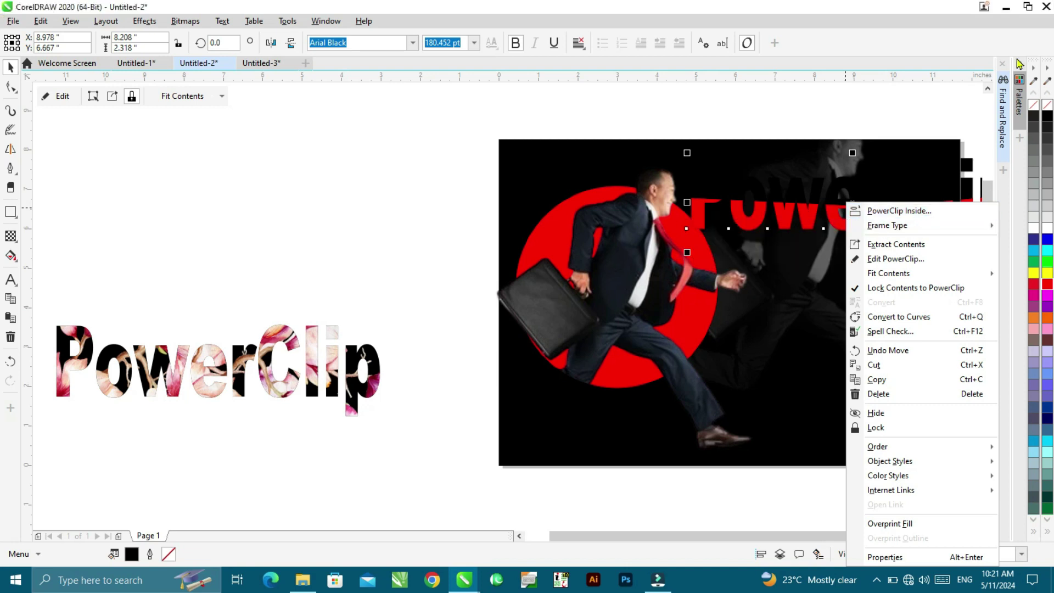
click(1046, 233)
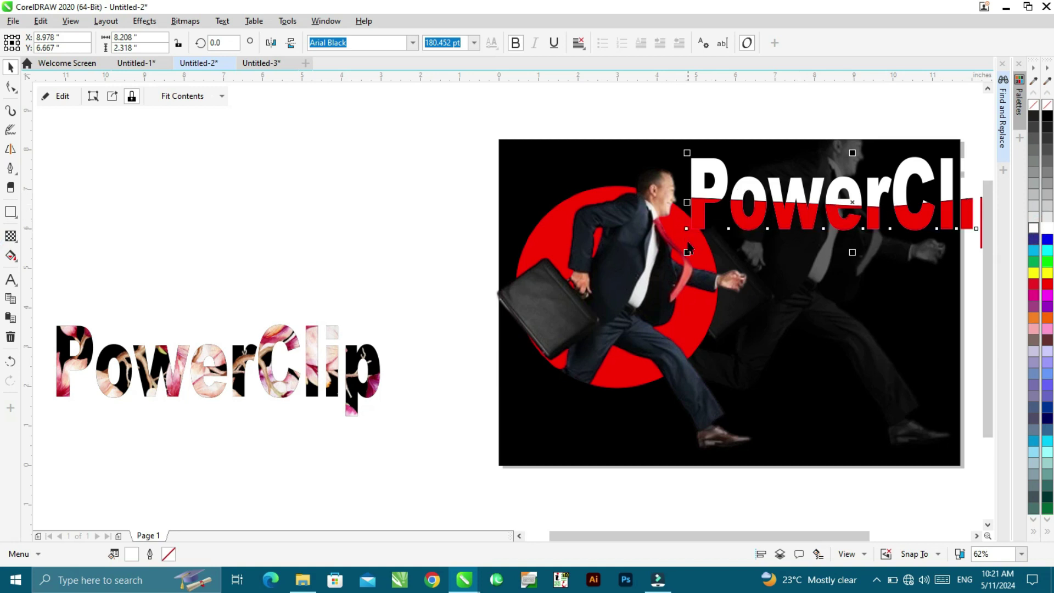
drag(686, 251, 784, 224)
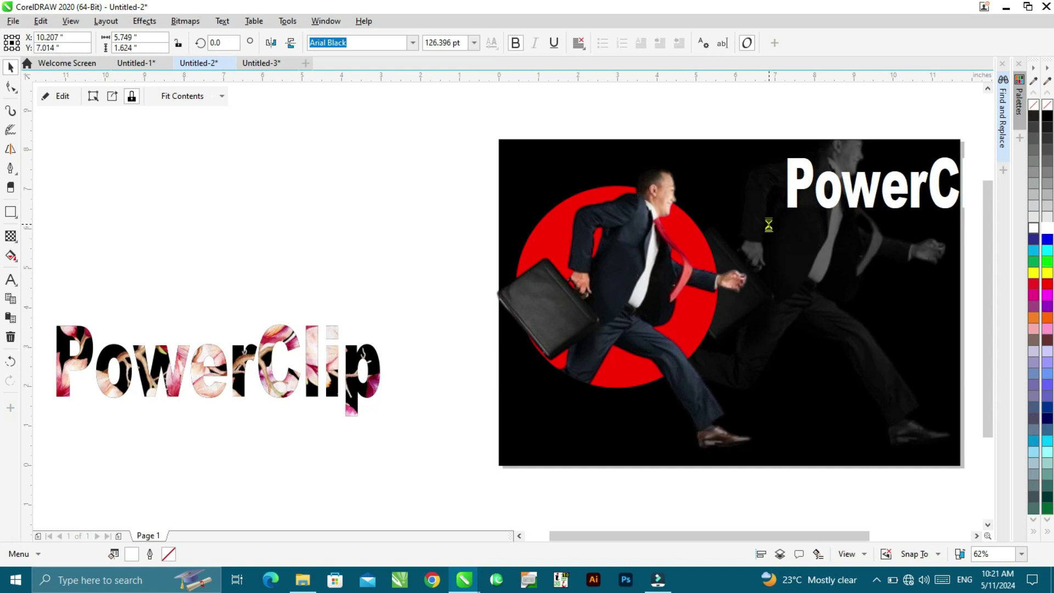
drag(850, 192, 774, 214)
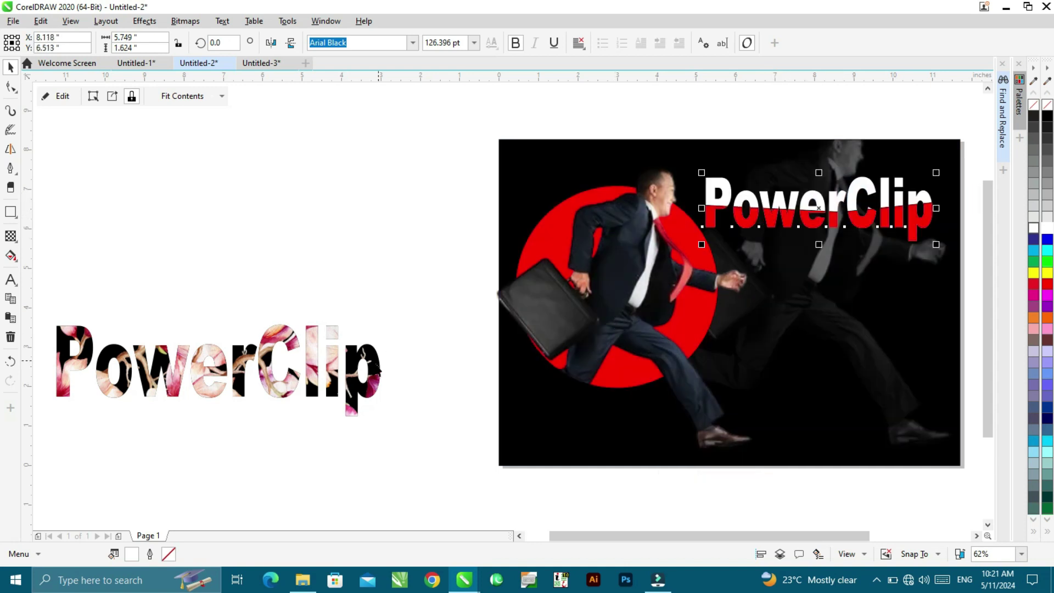
- Scale the flower-filled text to about 5.4 by 1.5 inches and place it on the black page below the two-tone text
click(376, 367)
drag(376, 367, 722, 364)
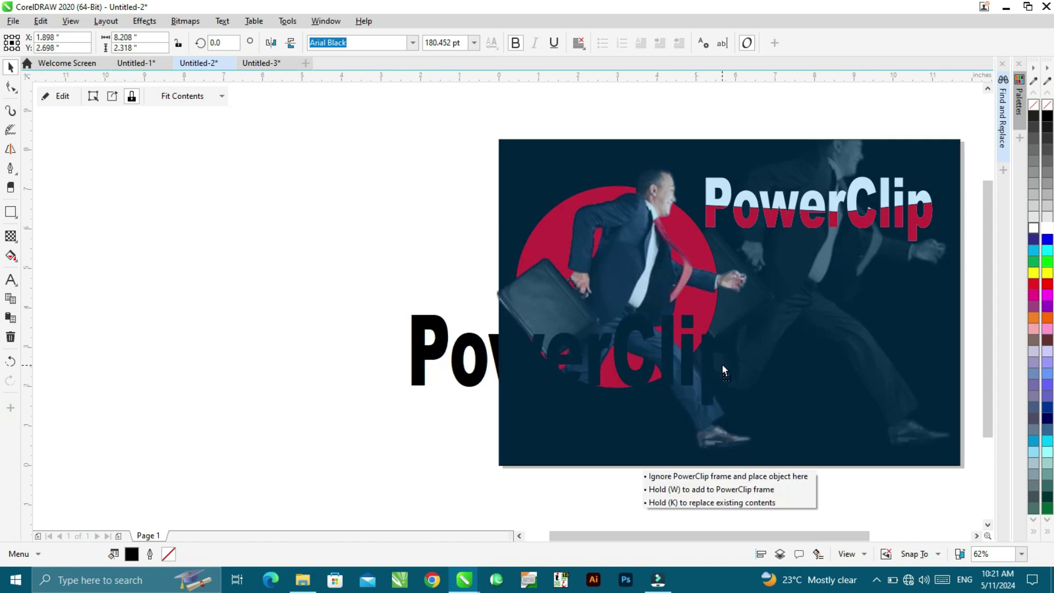
key(Escape)
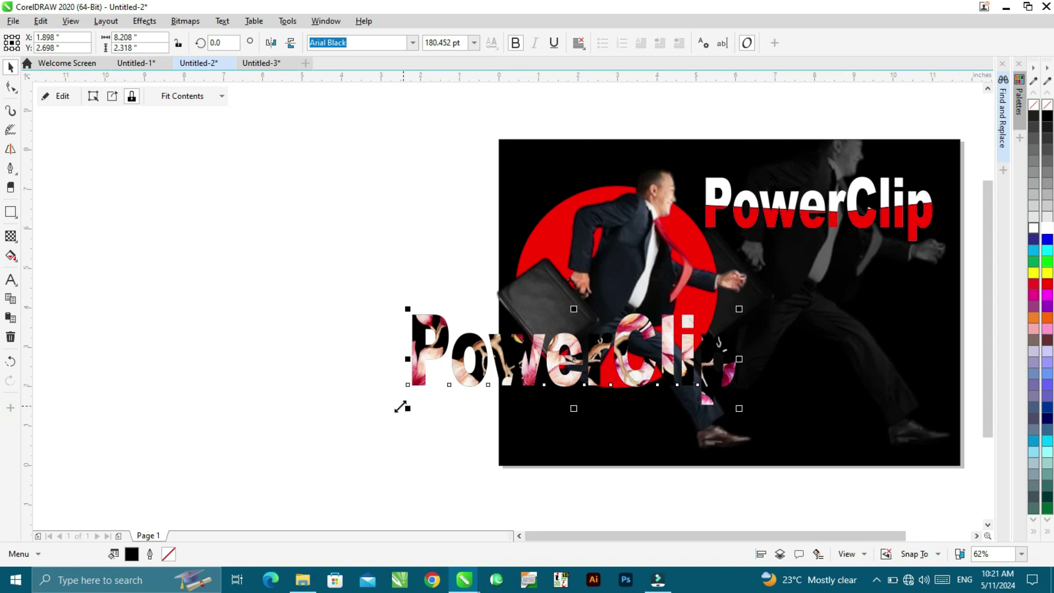
click(401, 418)
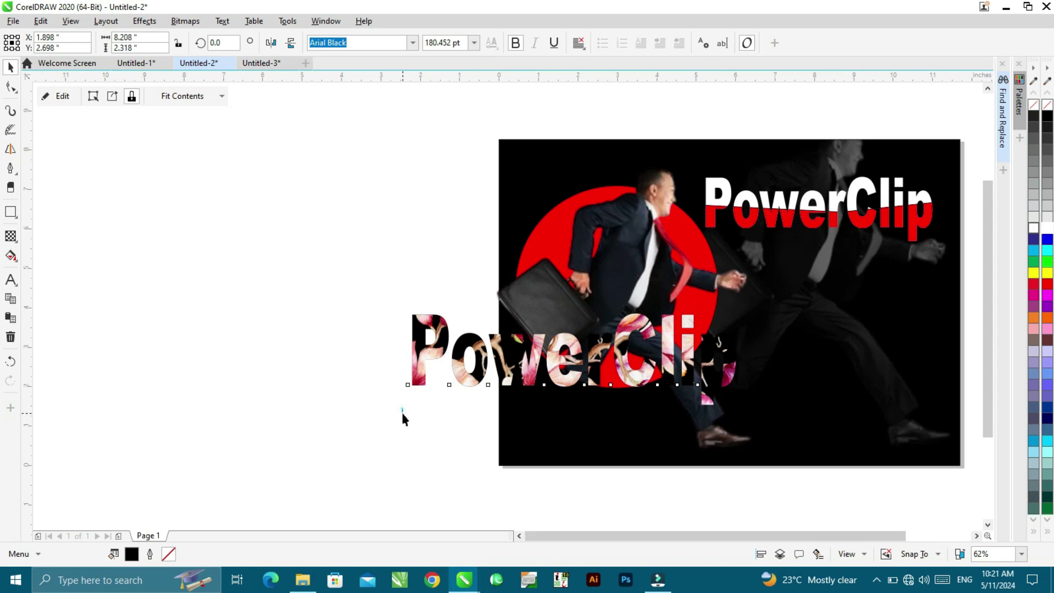
click(428, 384)
click(420, 366)
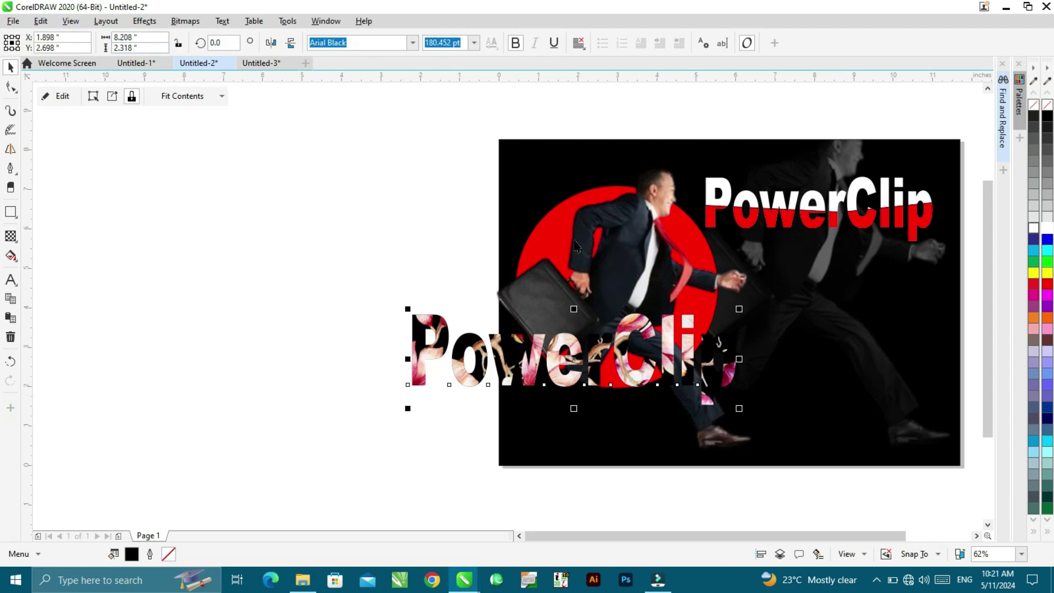
drag(412, 405, 517, 377)
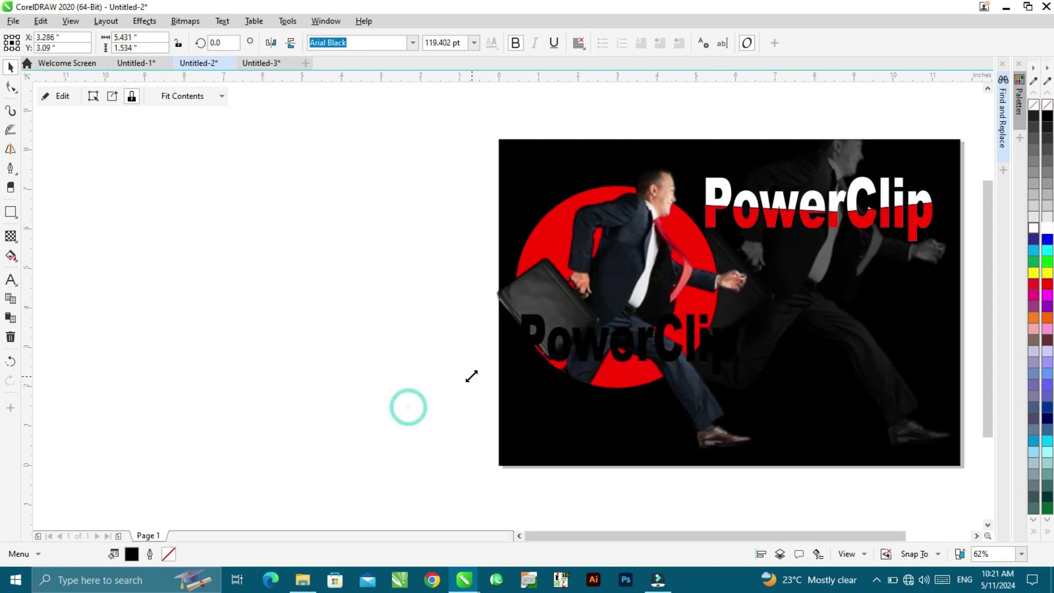
drag(657, 351, 869, 317)
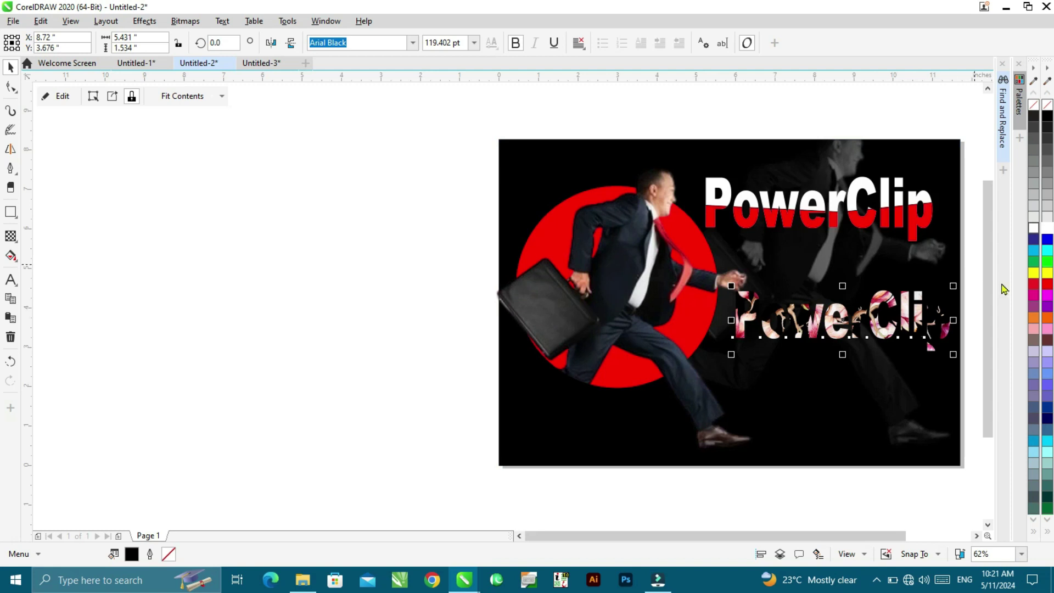
- Give the flower-filled text a white outline, move it down to the page's lower right area, and deselect
right_click(1047, 234)
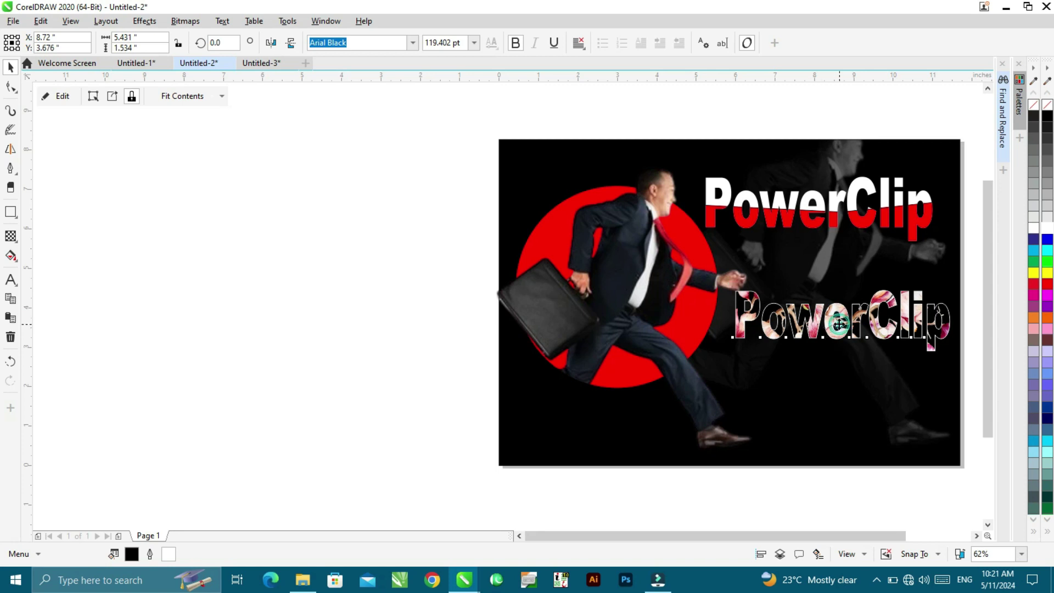
drag(839, 324, 844, 383)
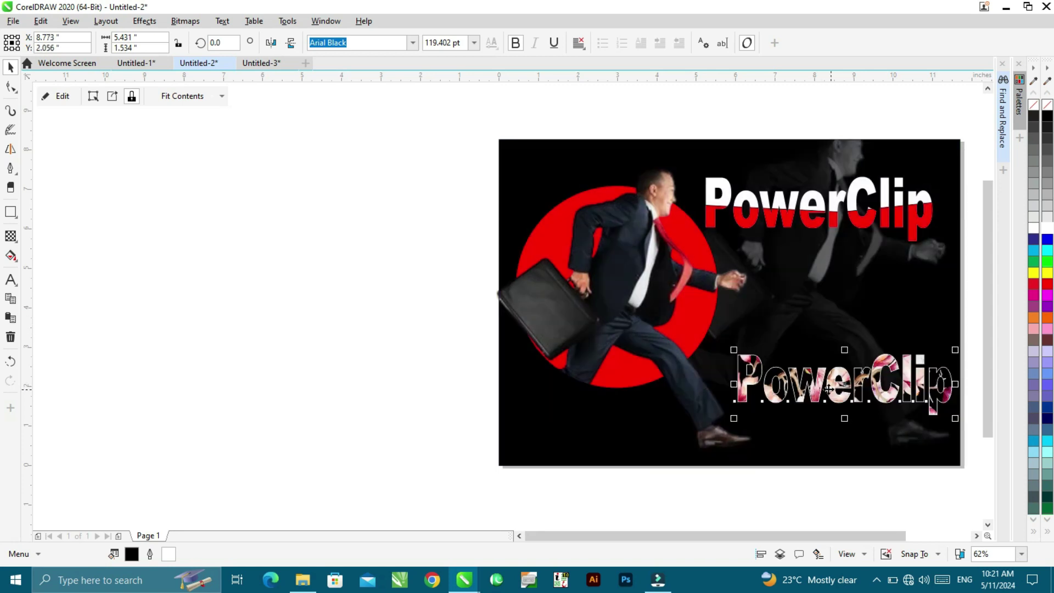
click(271, 352)
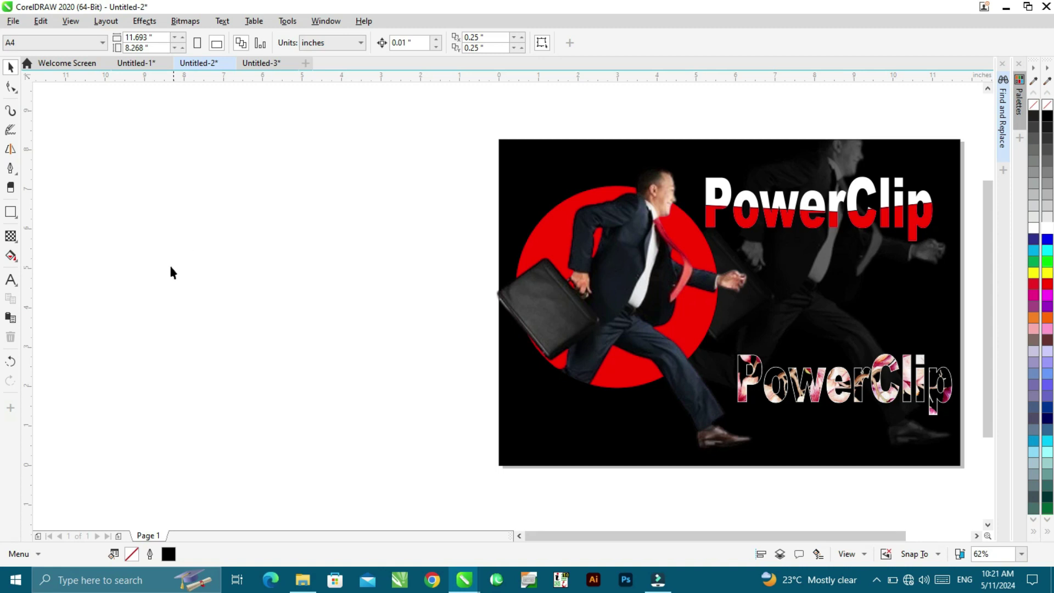
- Stretch the two-tone PowerClip text horizontally to about 6.1 inches wide
key(shift+F4)
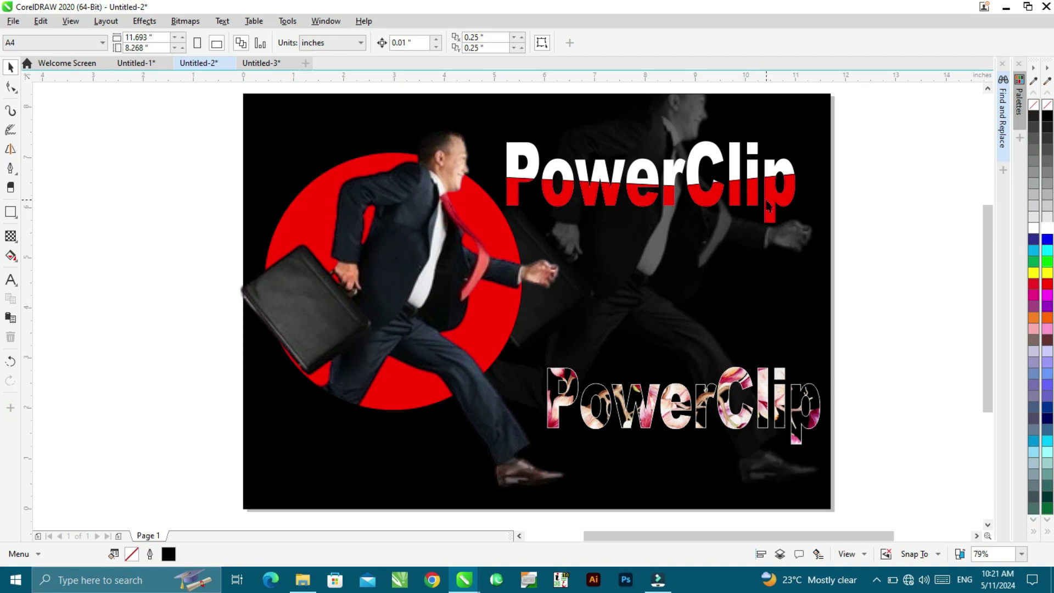
click(768, 204)
drag(799, 182, 816, 183)
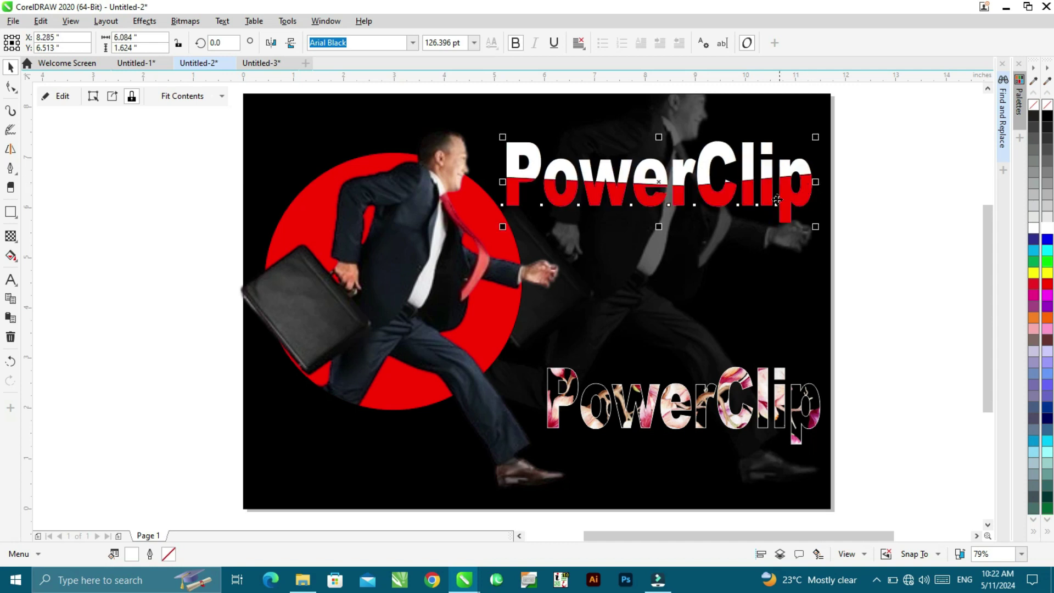